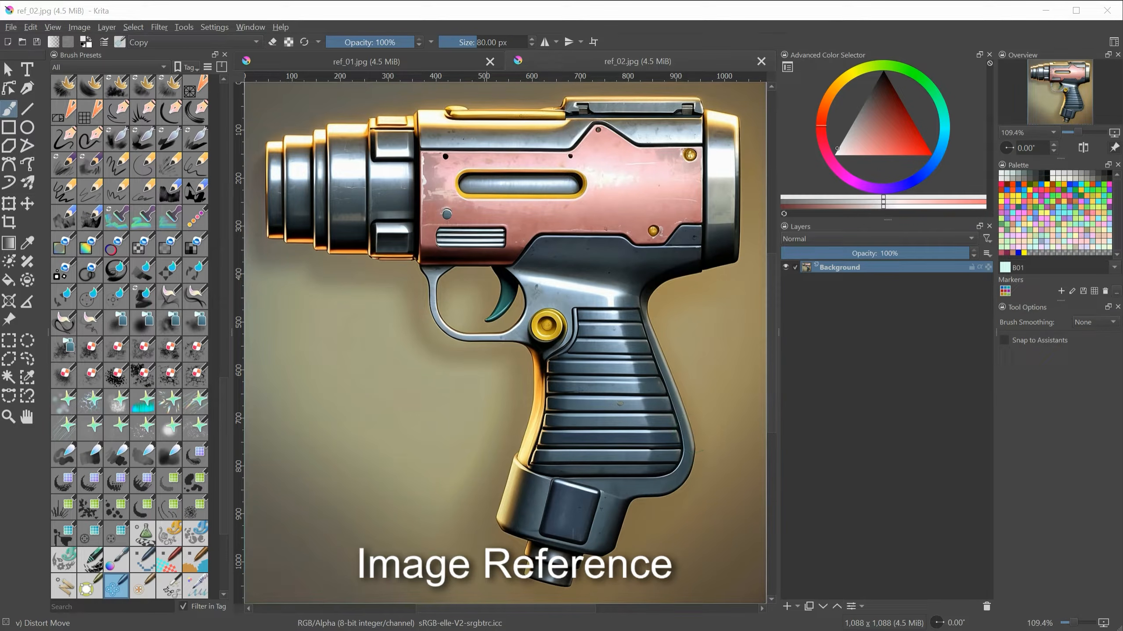
Step: Compare the two painted pistol references, ref_01.jpg and ref_02.jpg
left_click(345, 63)
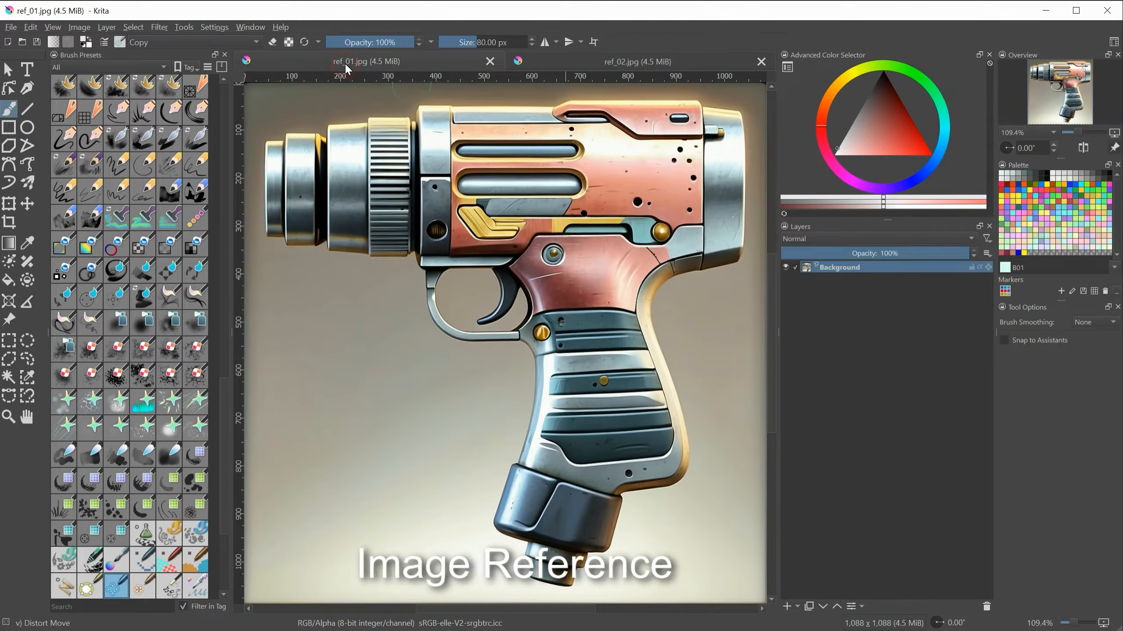
left_click(596, 61)
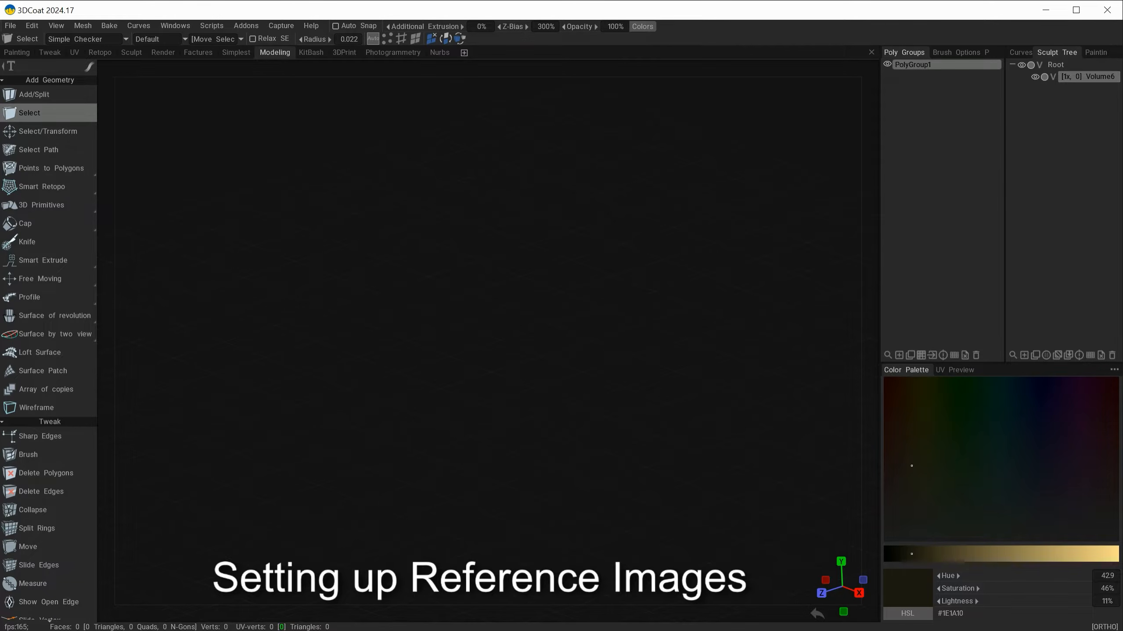
Step: Bring side.png from the ref folder into the empty 3DCoat viewport as a reference image
key("alt+Tab")
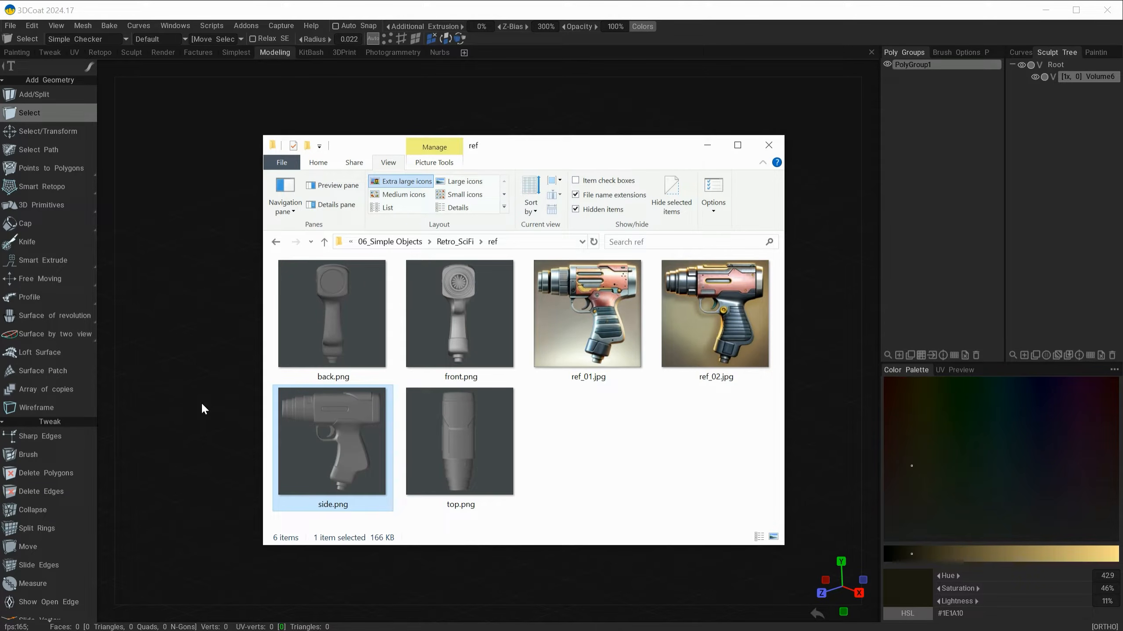
left_click_drag(498, 141, 503, 138)
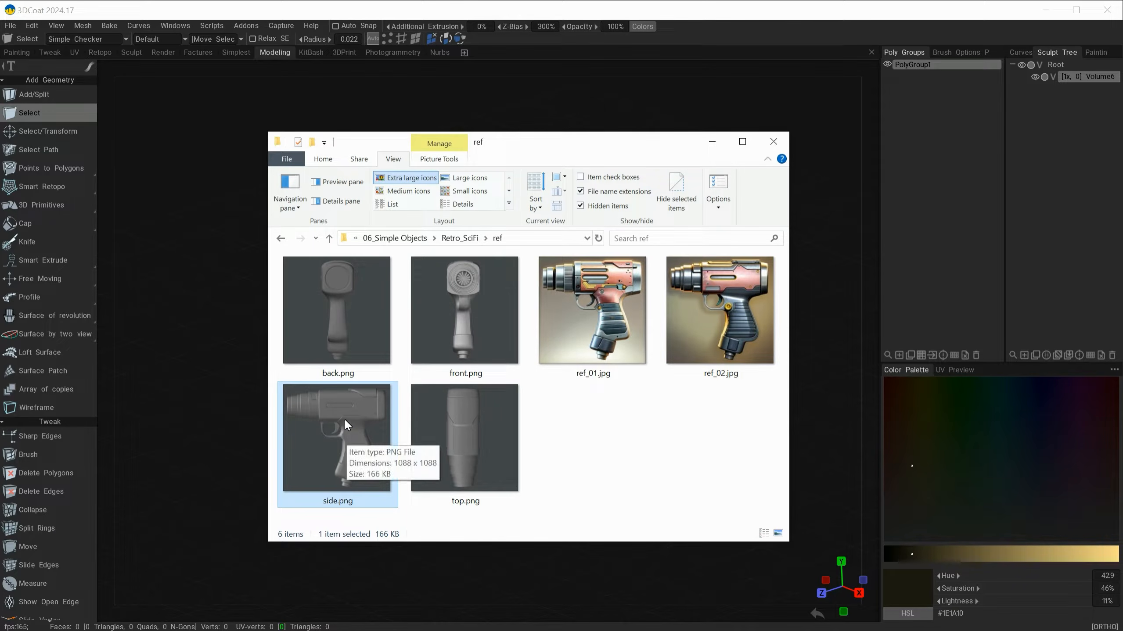
left_click_drag(342, 422, 209, 413)
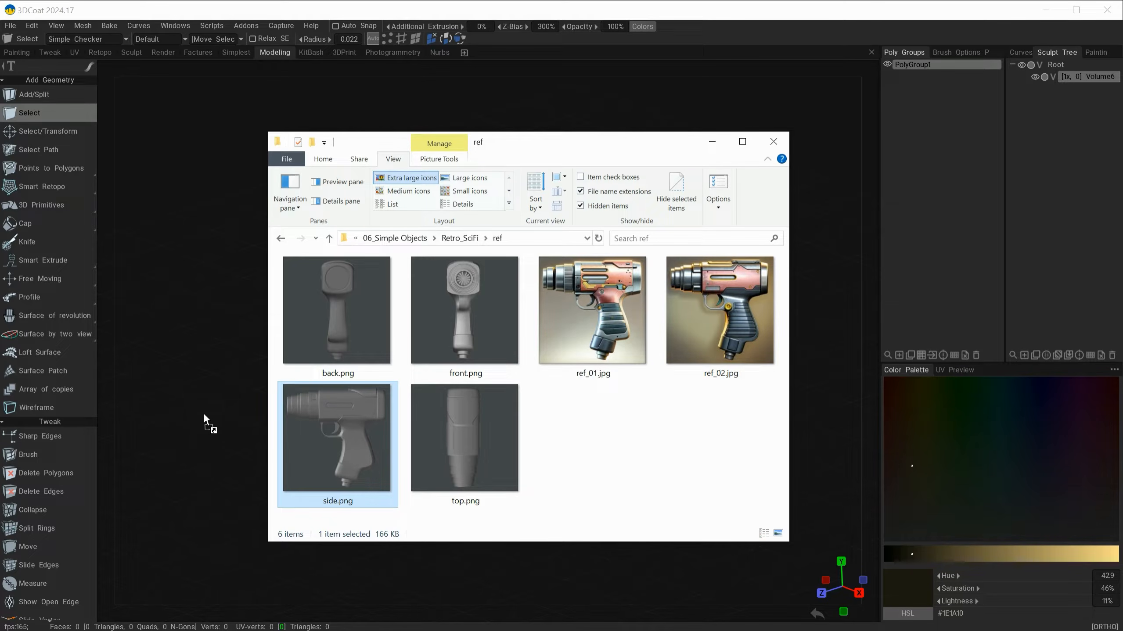
left_click_drag(202, 426, 201, 426)
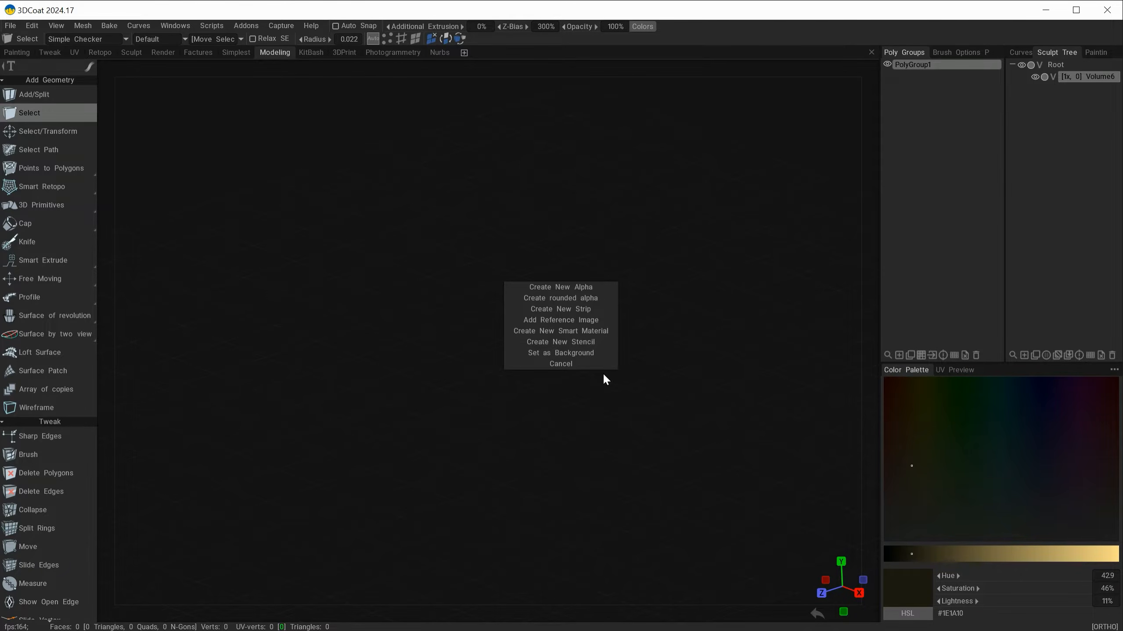
left_click(558, 319)
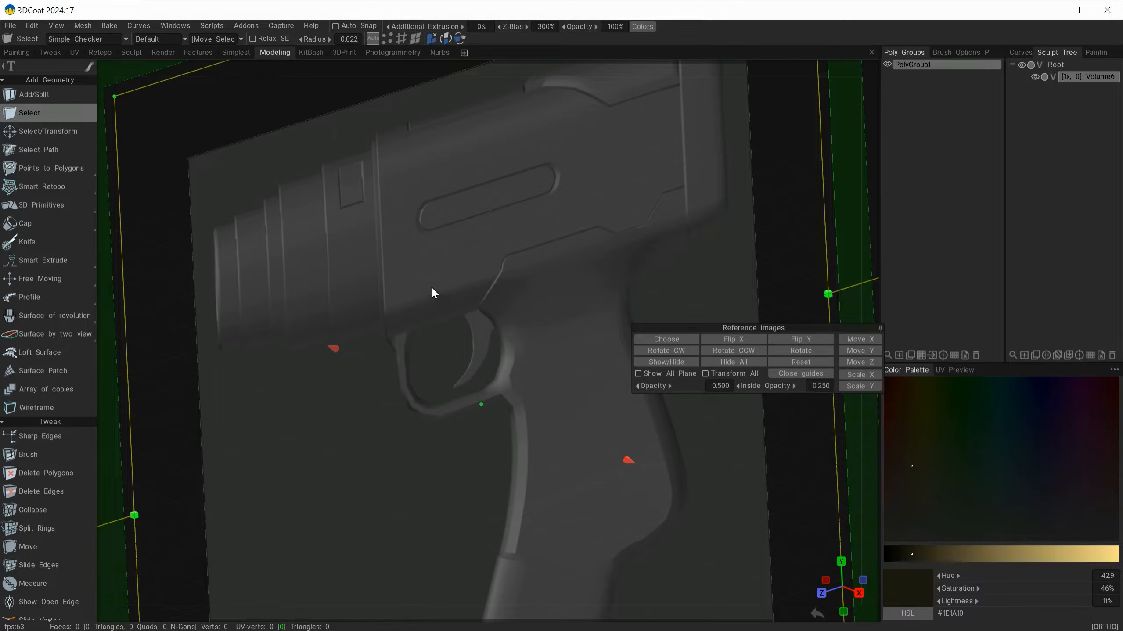
right_click_drag(691, 522, 622, 462, "alt")
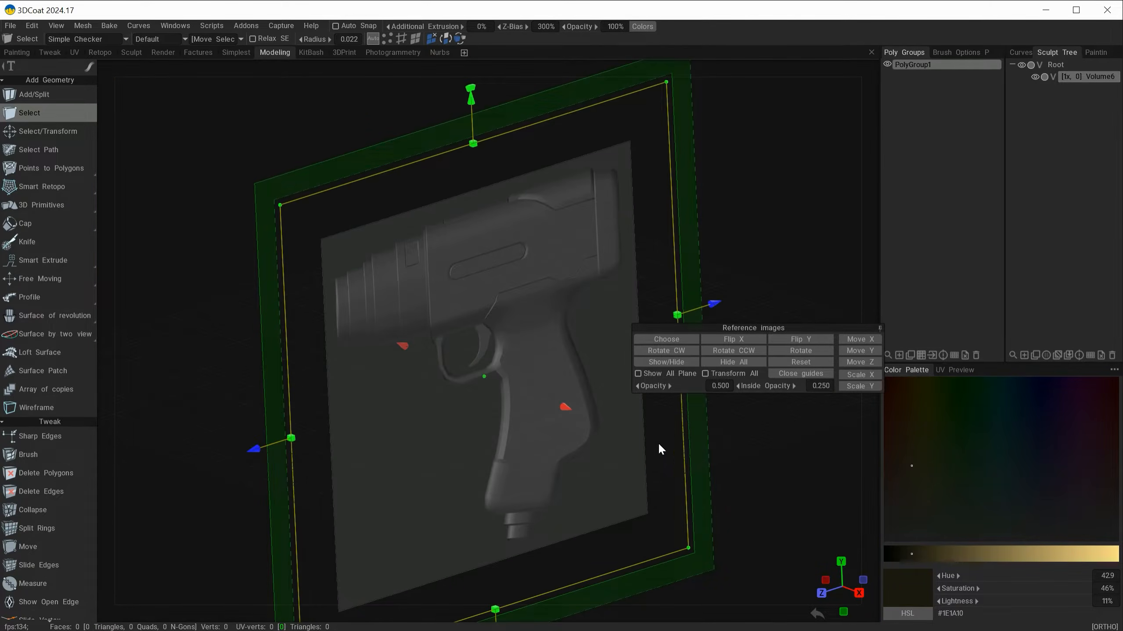
Step: Switch to the exact right view of the side reference image and close its placement guides
left_click_drag(814, 328, 799, 193)
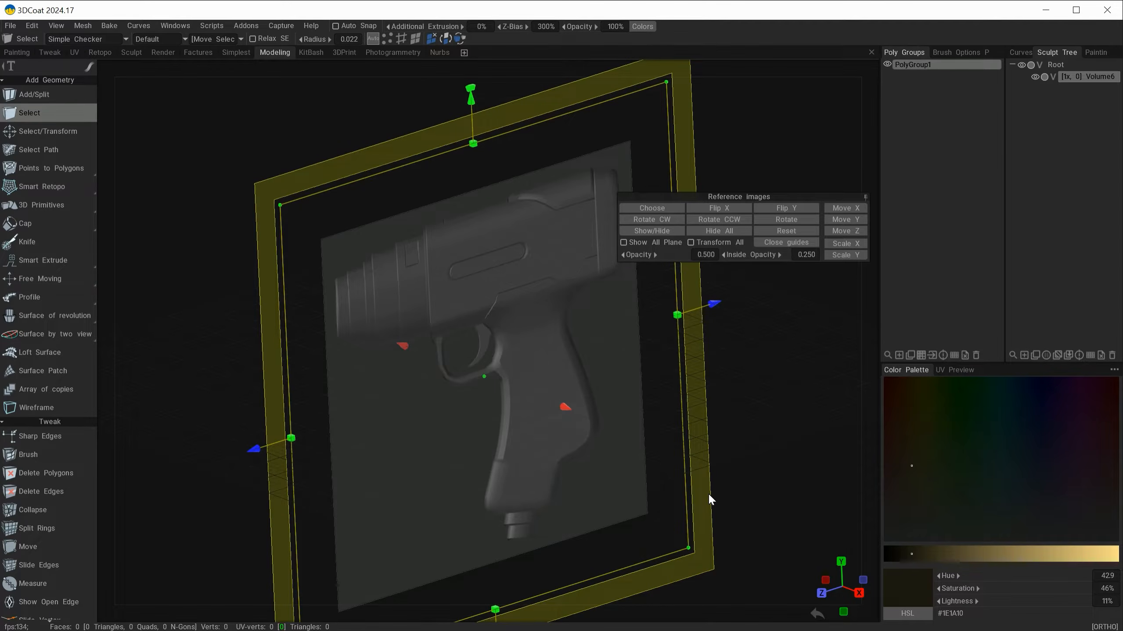
left_click(859, 593)
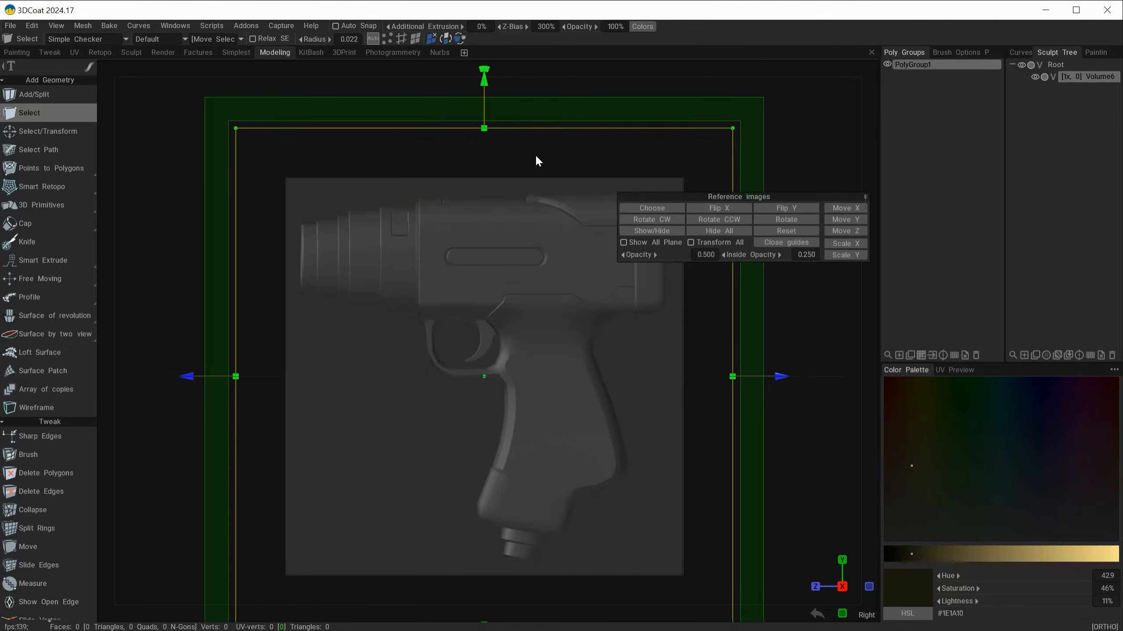
mouse_move(755, 57)
left_click(785, 246)
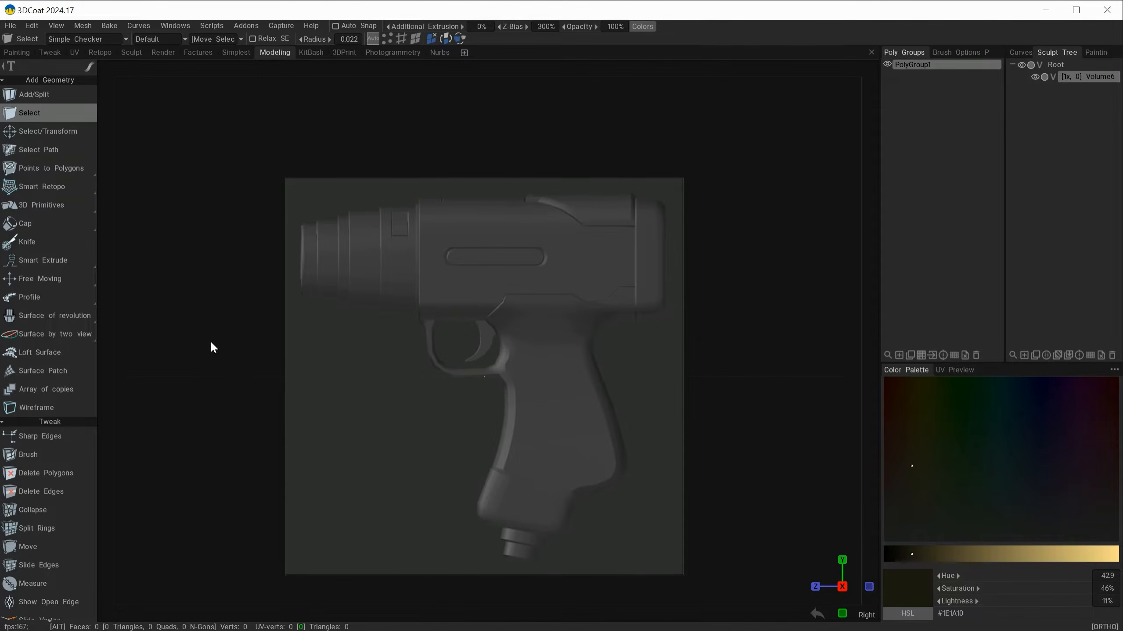
Step: Detach the reference image options as a floating window beside the pistol and pin it open
left_click_drag(210, 340, 292, 386, "alt")
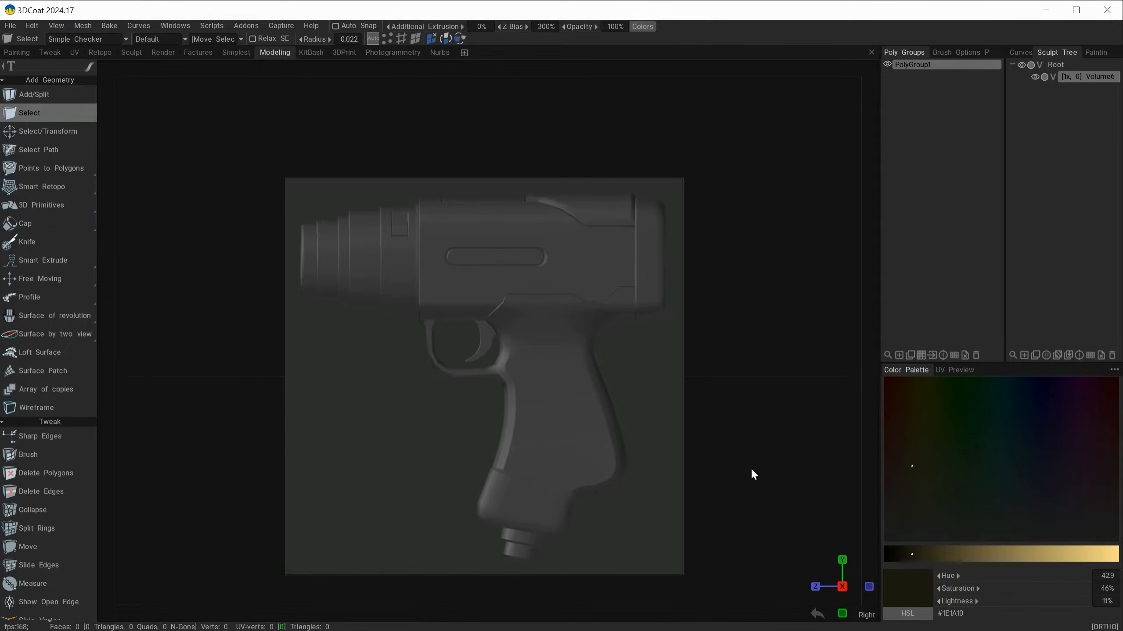
mouse_move(820, 75)
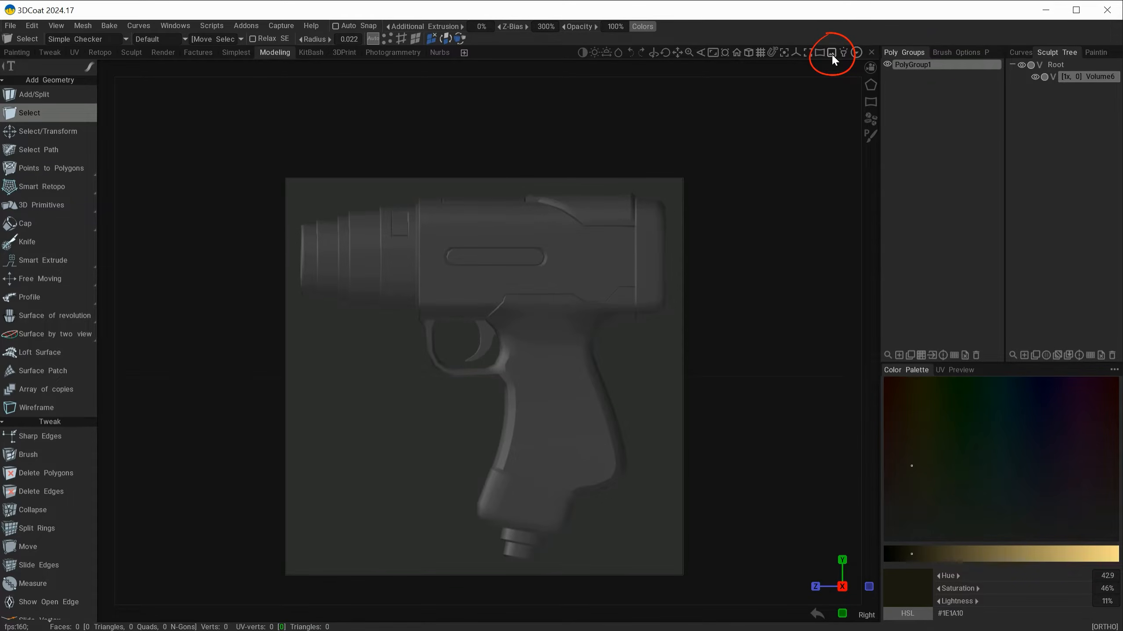
left_click(830, 52)
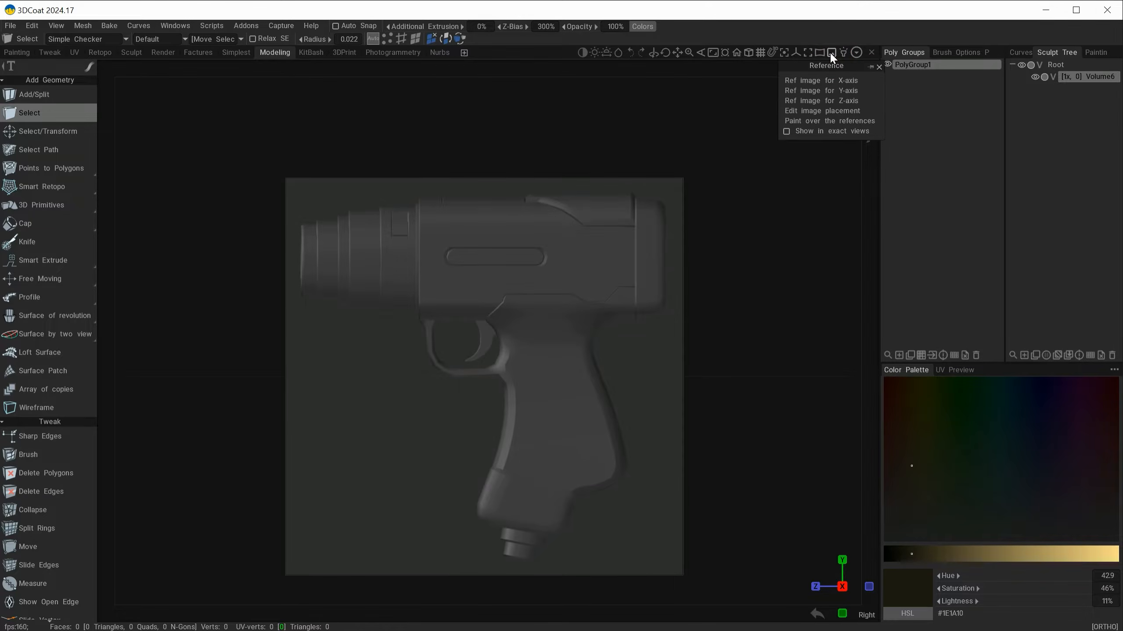
left_click_drag(827, 64, 797, 171)
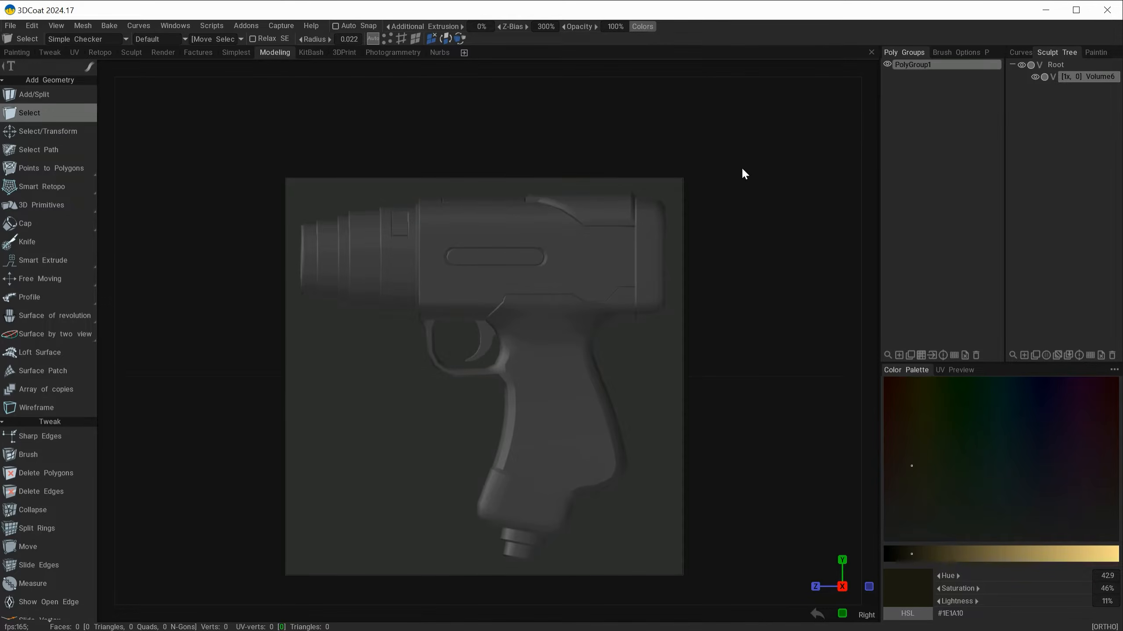
mouse_move(832, 60)
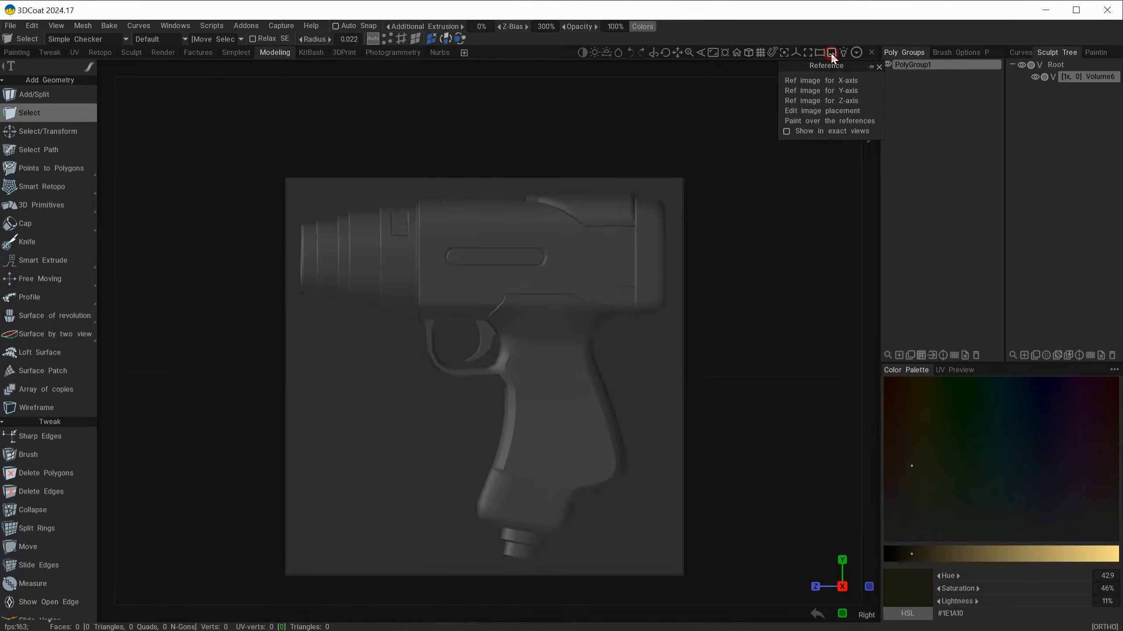
left_click_drag(824, 65, 795, 186)
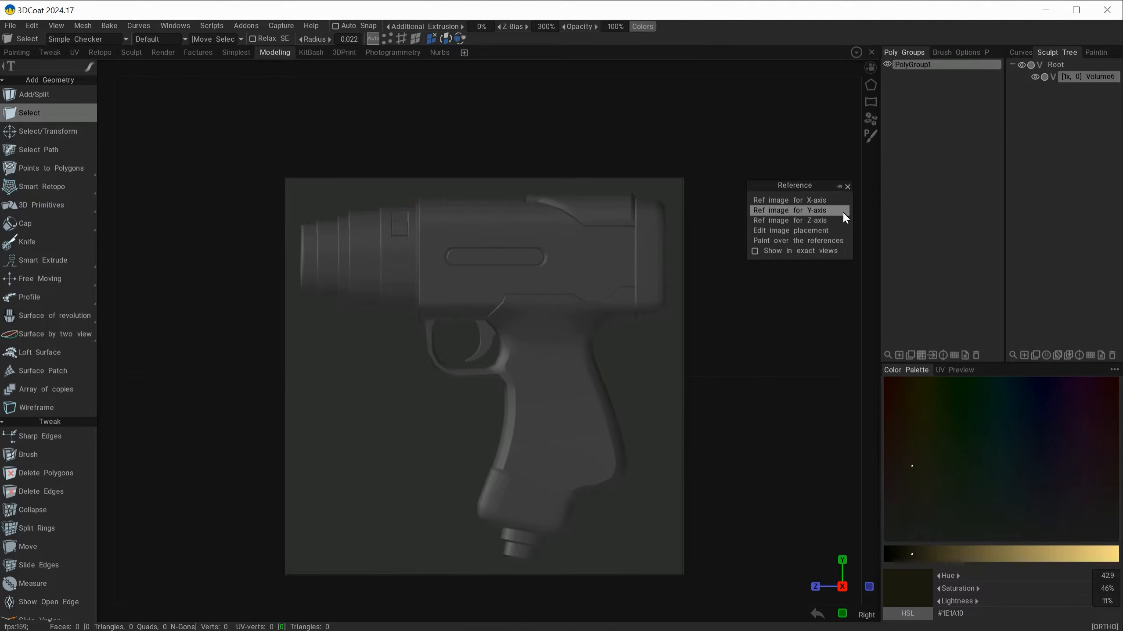
left_click(839, 189)
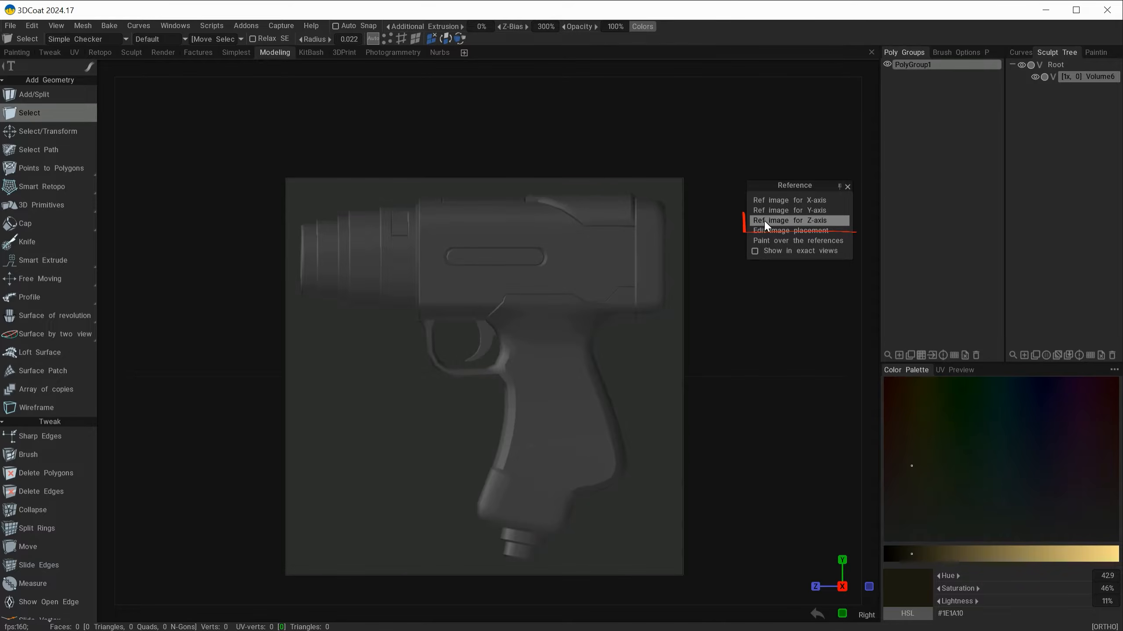
Step: Load front.png as the Z-axis reference image, check it in the front view and close the guides
left_click(801, 220)
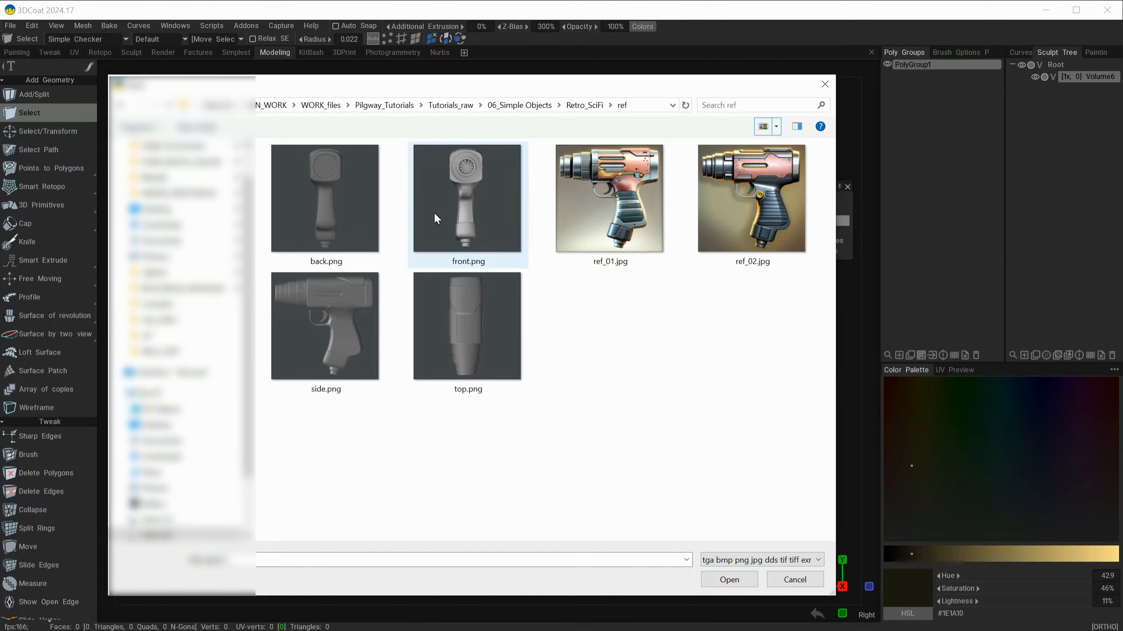
left_click(471, 190)
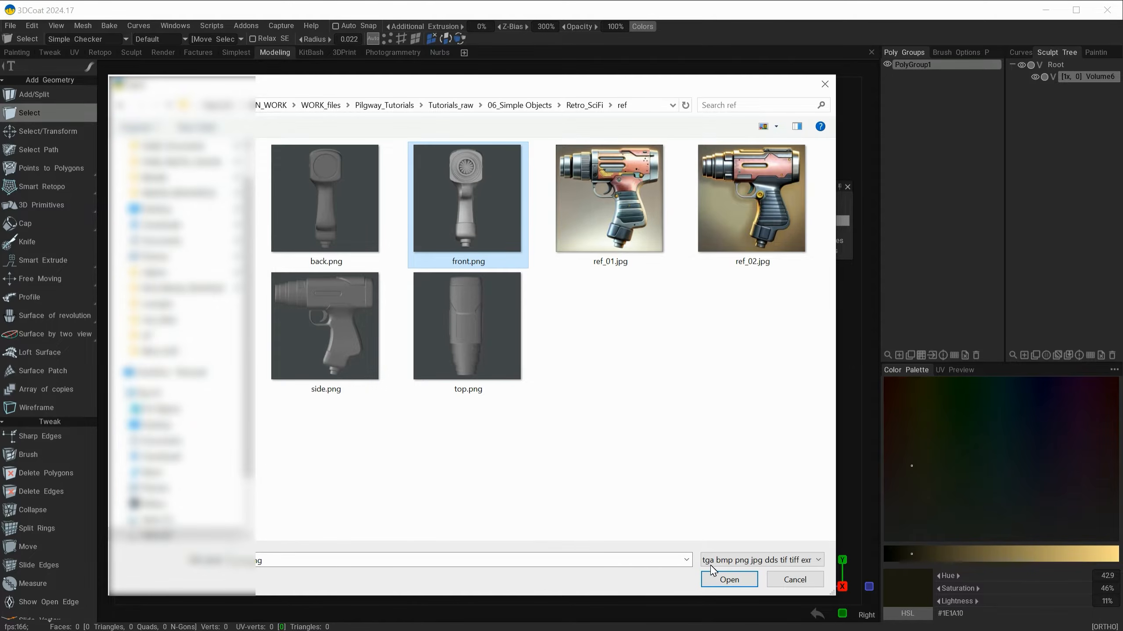
left_click(725, 581)
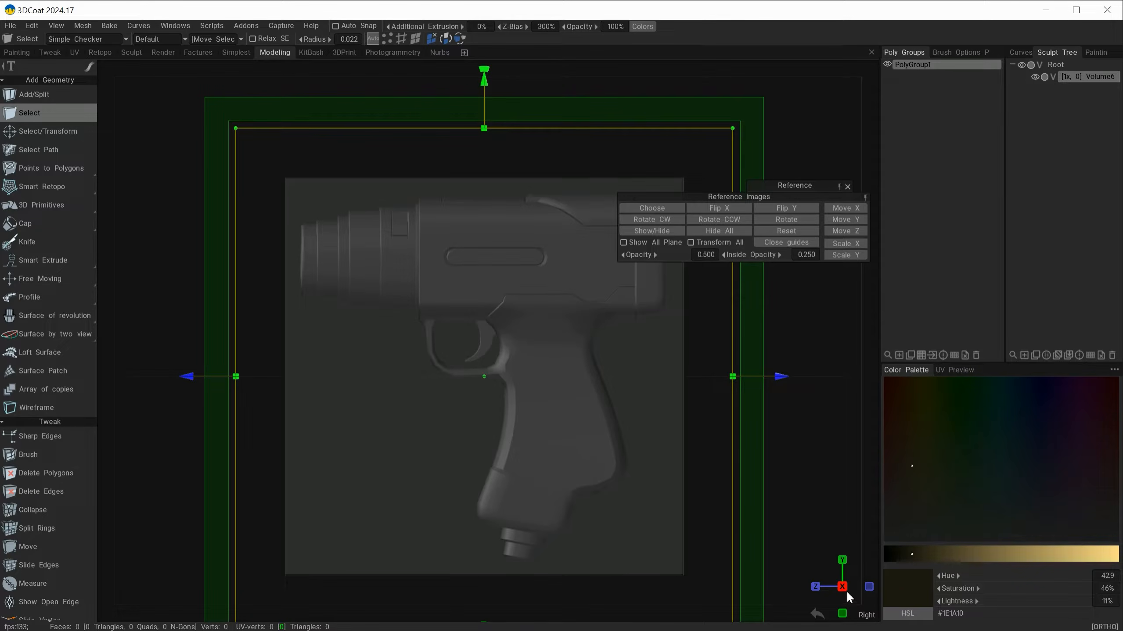
left_click_drag(158, 503, 266, 545, "alt")
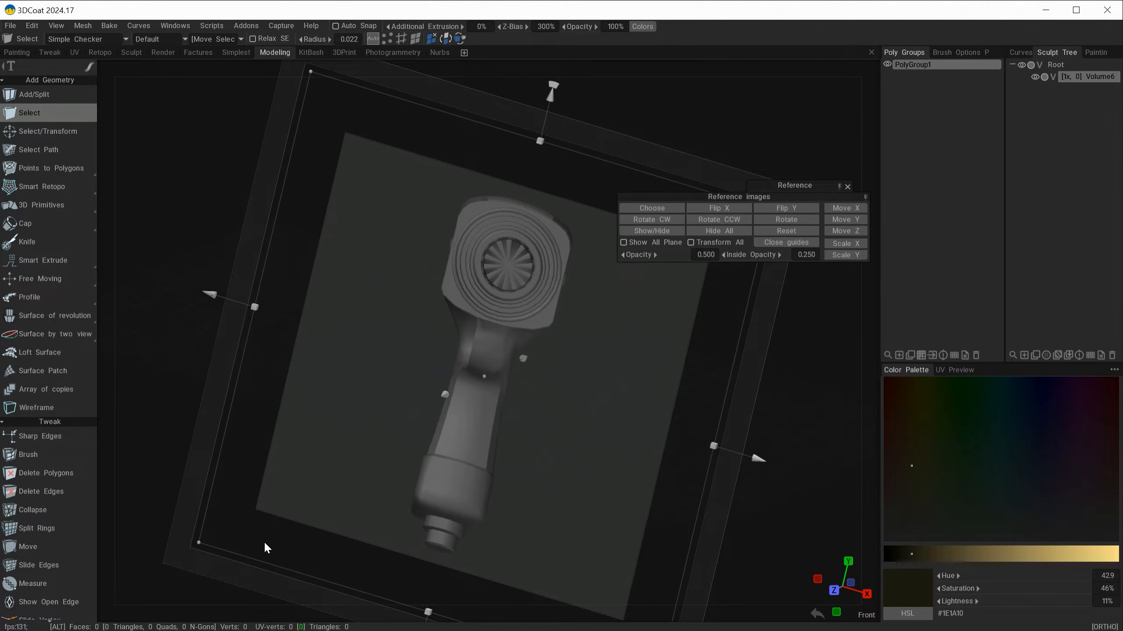
left_click(833, 590)
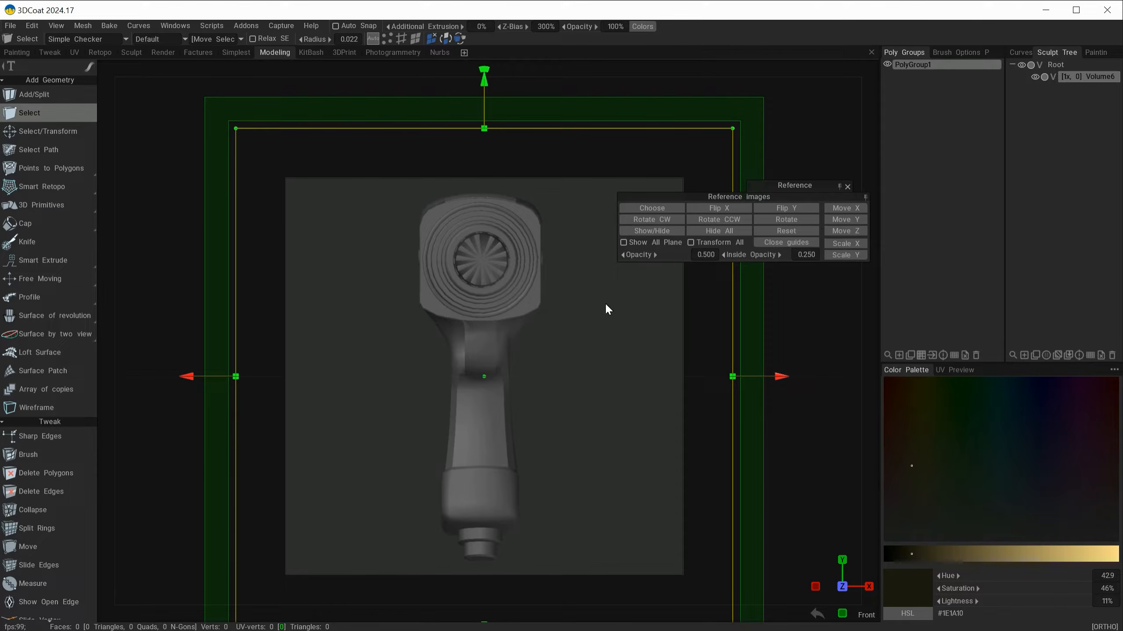
left_click(788, 242)
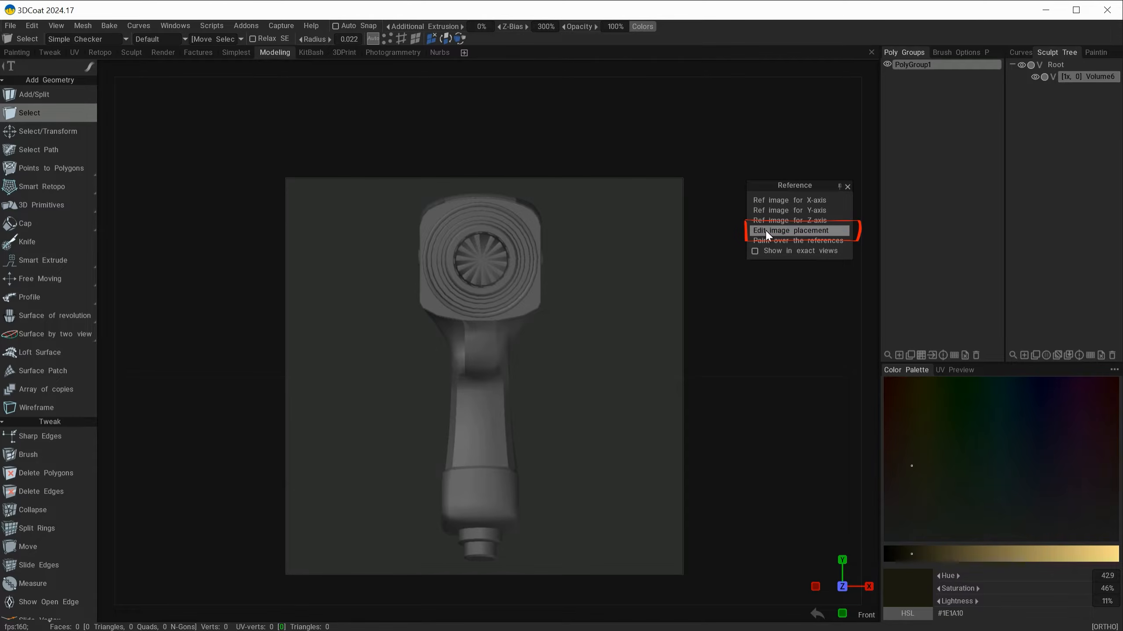
Step: Edit the image placement in the top view and choose top.png as that plane's reference image
left_click(792, 231)
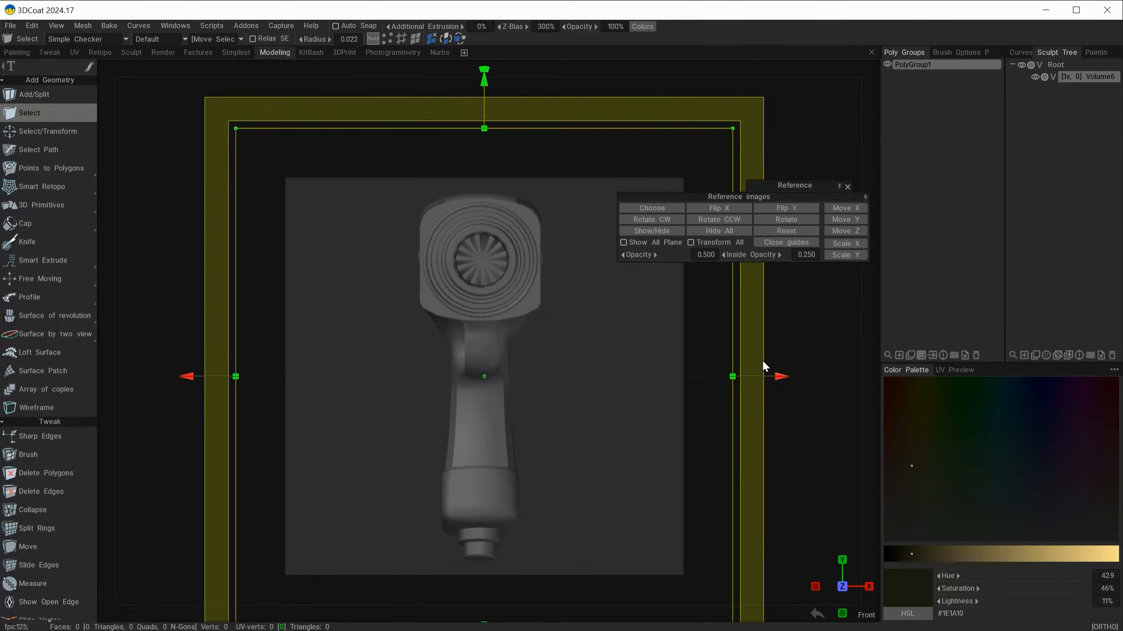
left_click_drag(791, 310, 794, 431, "alt+shift")
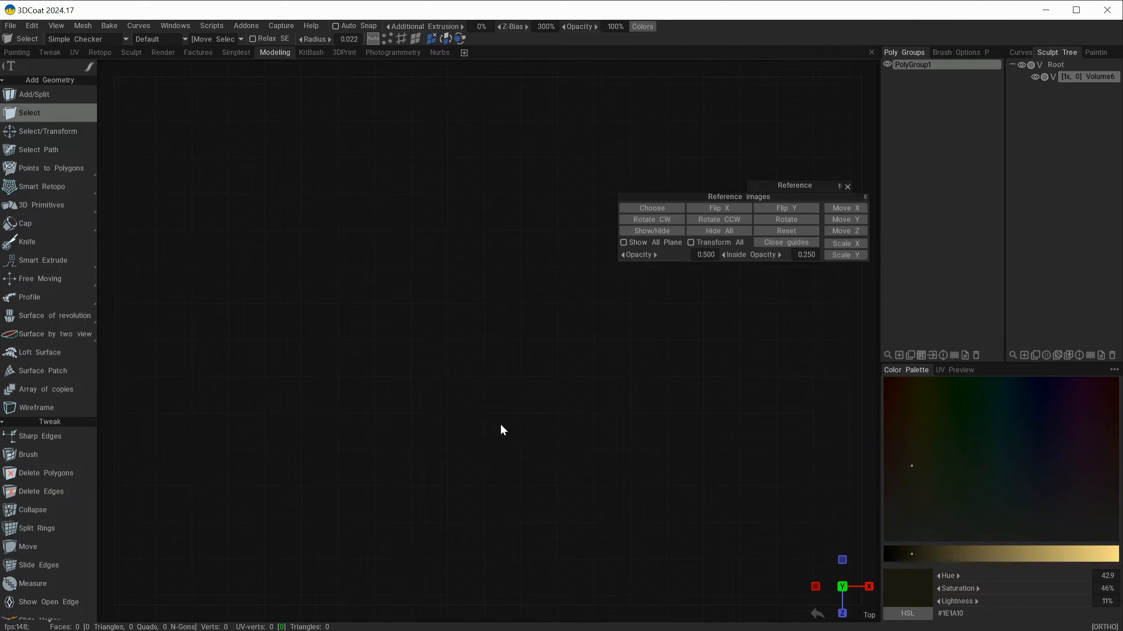
left_click(659, 207)
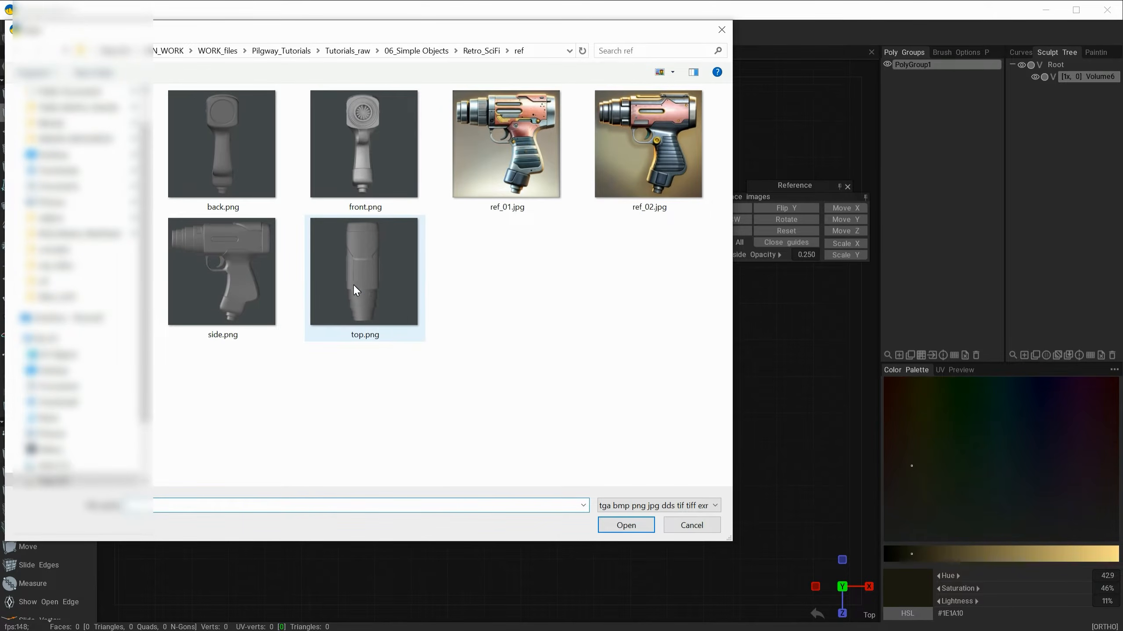
double_click(365, 280)
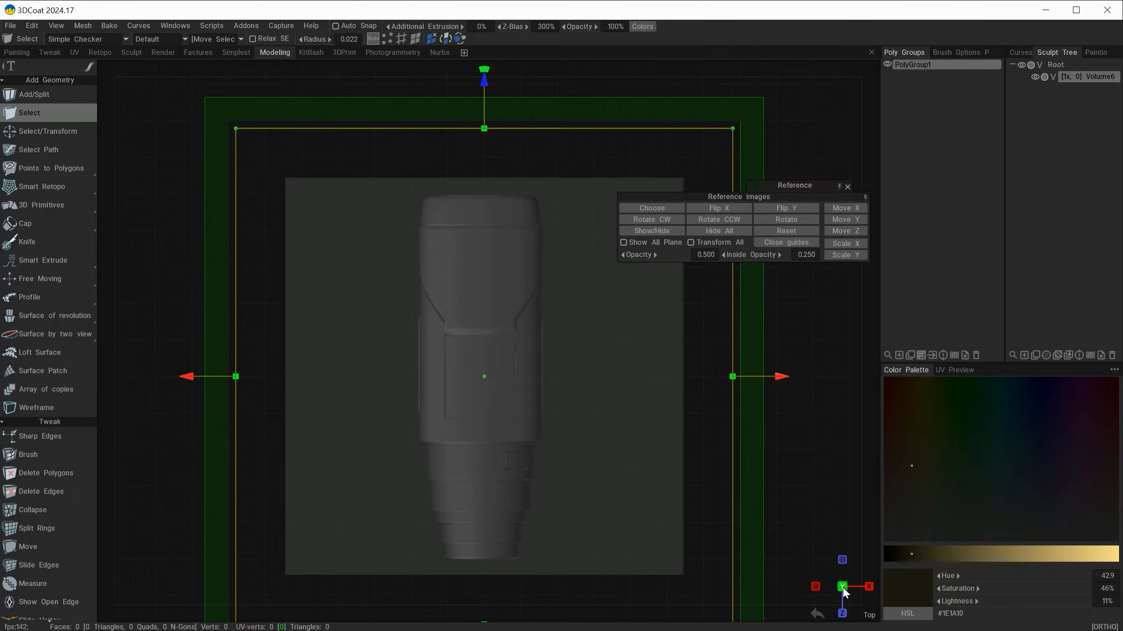
Step: Show all reference planes at once and inspect how the side, front and top images intersect
left_click_drag(845, 592, 809, 437, "alt")
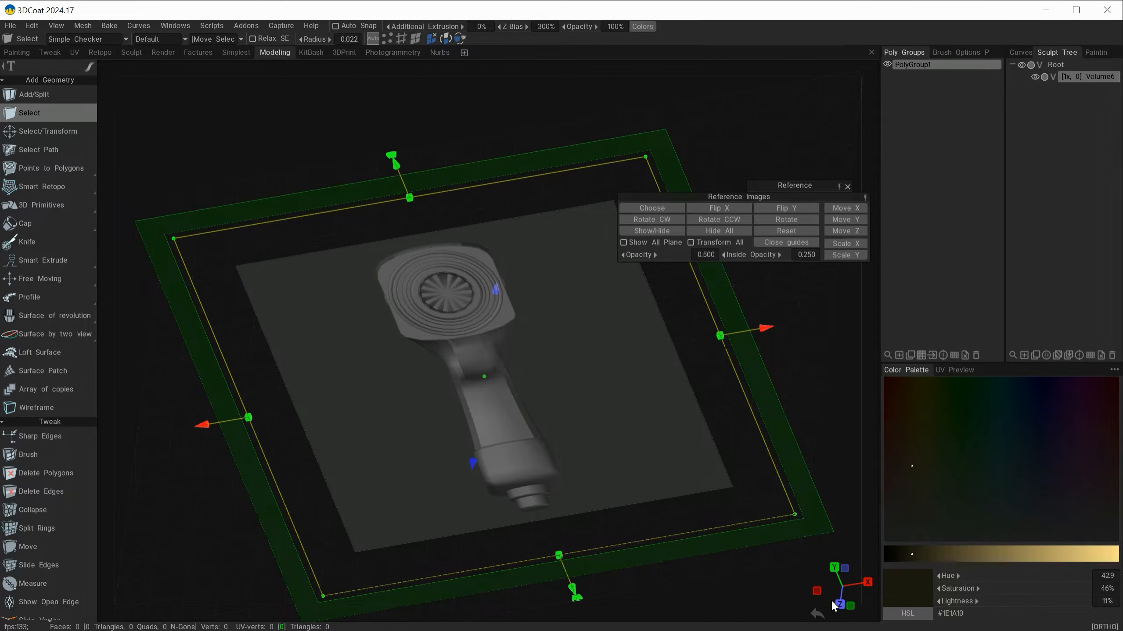
left_click(624, 243)
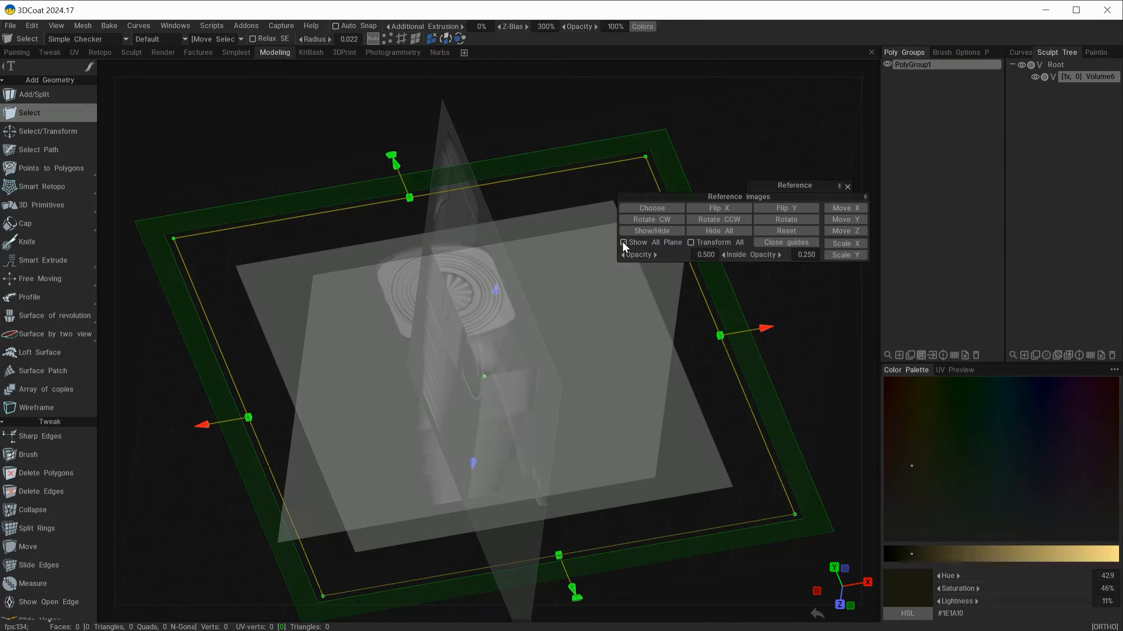
left_click_drag(755, 583, 716, 582, "alt")
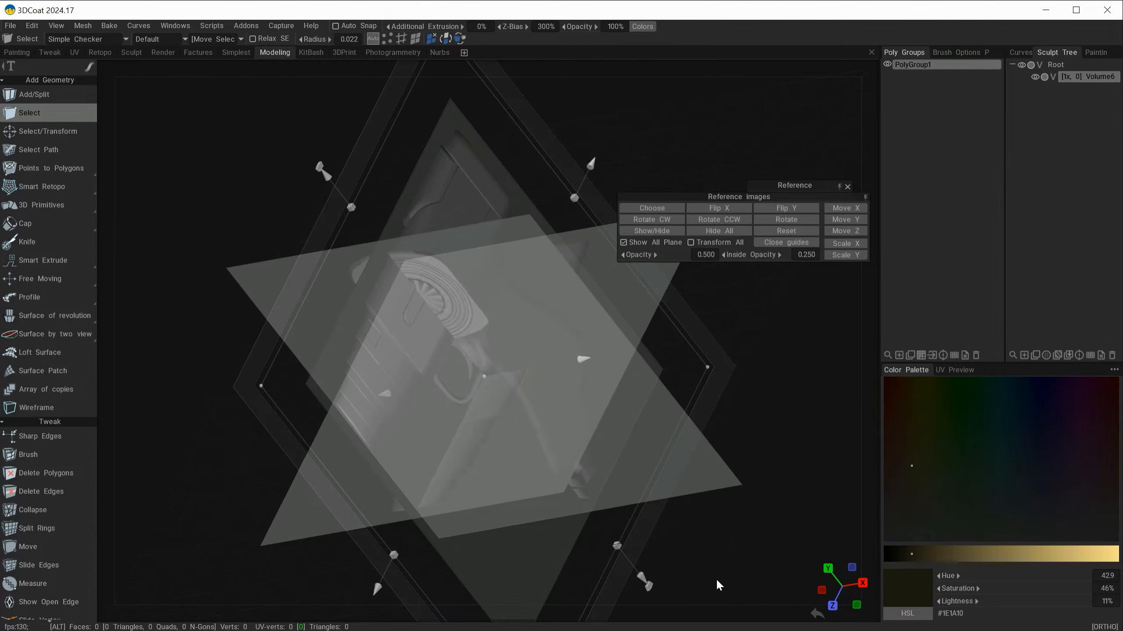
left_click_drag(173, 249, 764, 324, "alt")
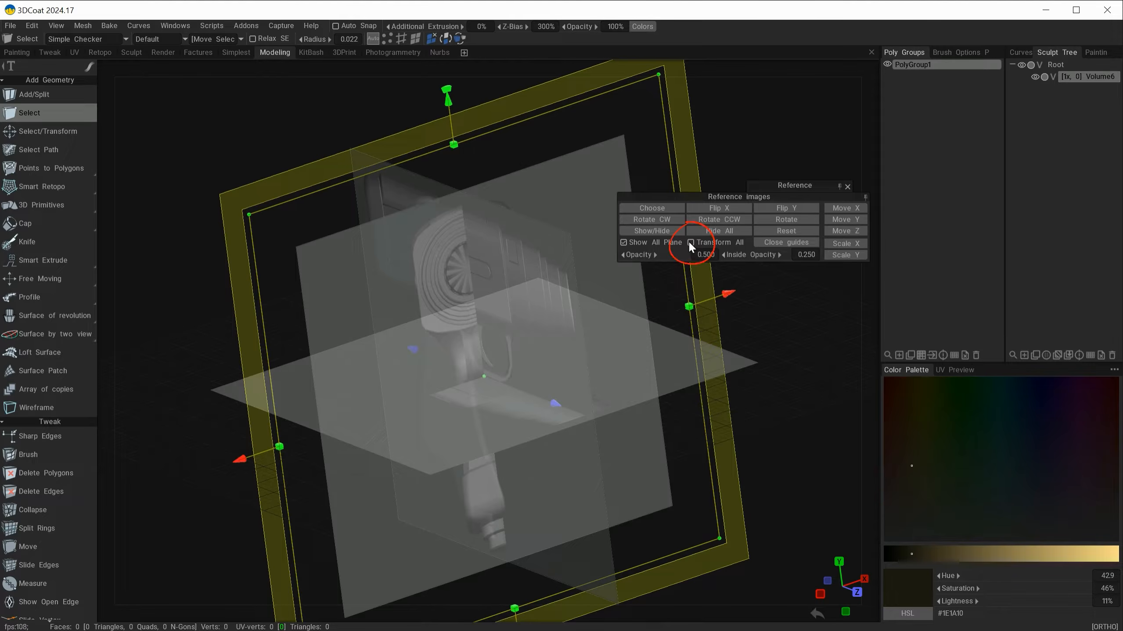
left_click_drag(797, 505, 656, 537, "alt")
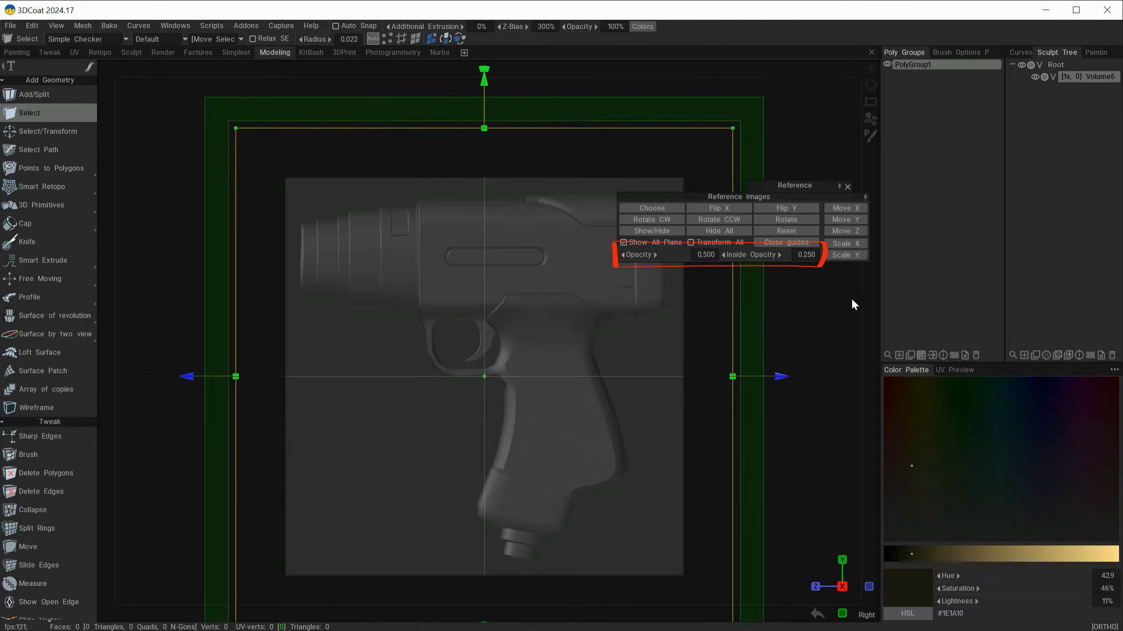
Step: Enable Transform All for the reference images and set Opacity to 1.00 and Inside Opacity to 0.000
left_click(700, 243)
mouse_move(747, 258)
left_mouse_down()
mouse_move(759, 258)
mouse_move(710, 255)
mouse_move(812, 260)
mouse_move(764, 261)
left_mouse_up()
left_click_drag(642, 250, 727, 265)
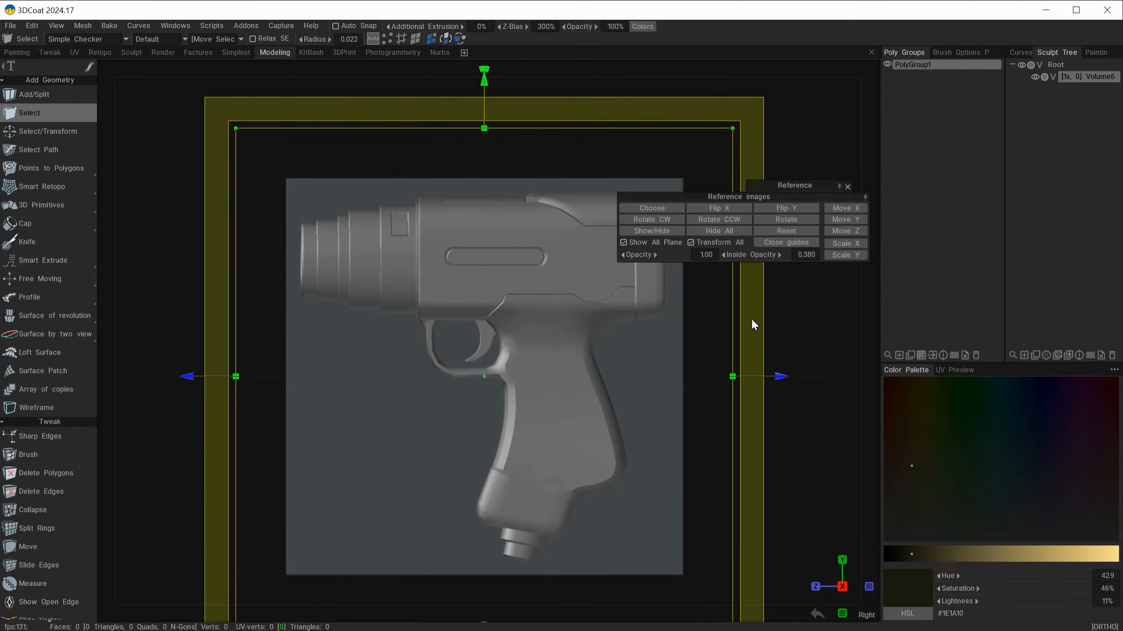
left_click_drag(761, 257, 665, 251)
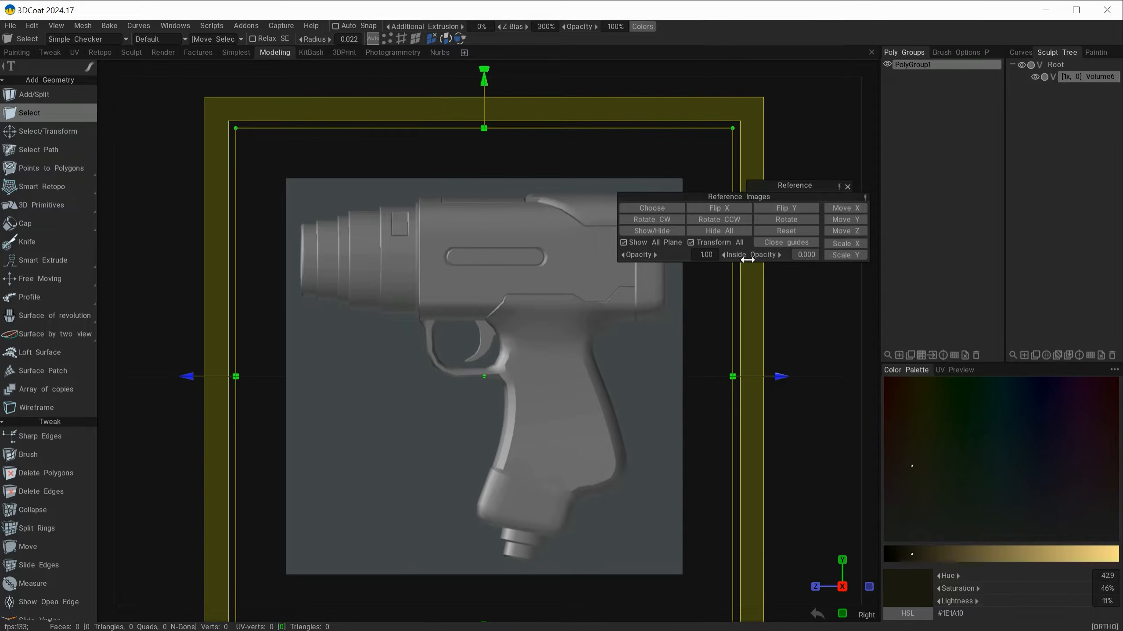
Step: Set the reference images' Opacity to 0.180 and Inside Opacity to 0.000 after trying an Inside Opacity of 0.985
left_click_drag(747, 260, 705, 261)
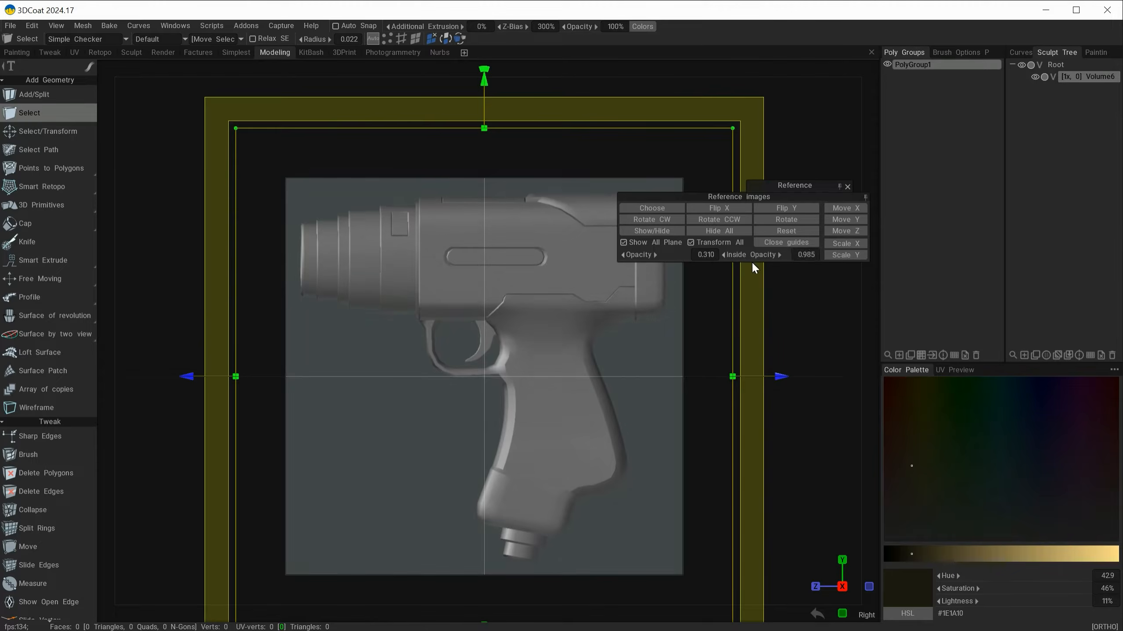
left_click_drag(750, 259, 705, 258)
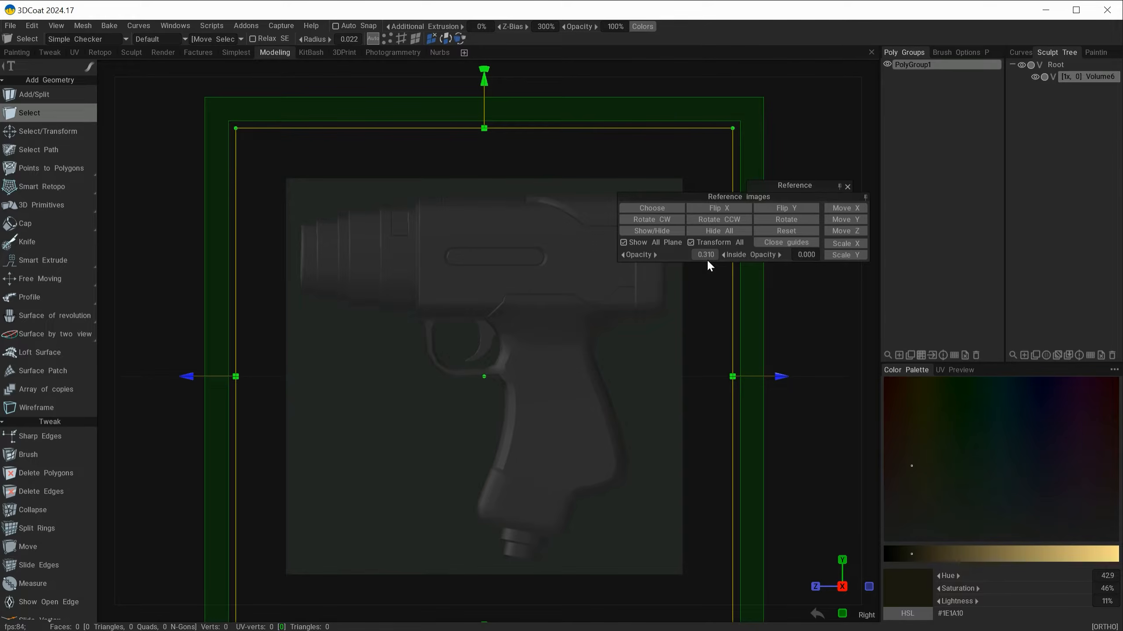
left_click_drag(648, 255, 636, 253)
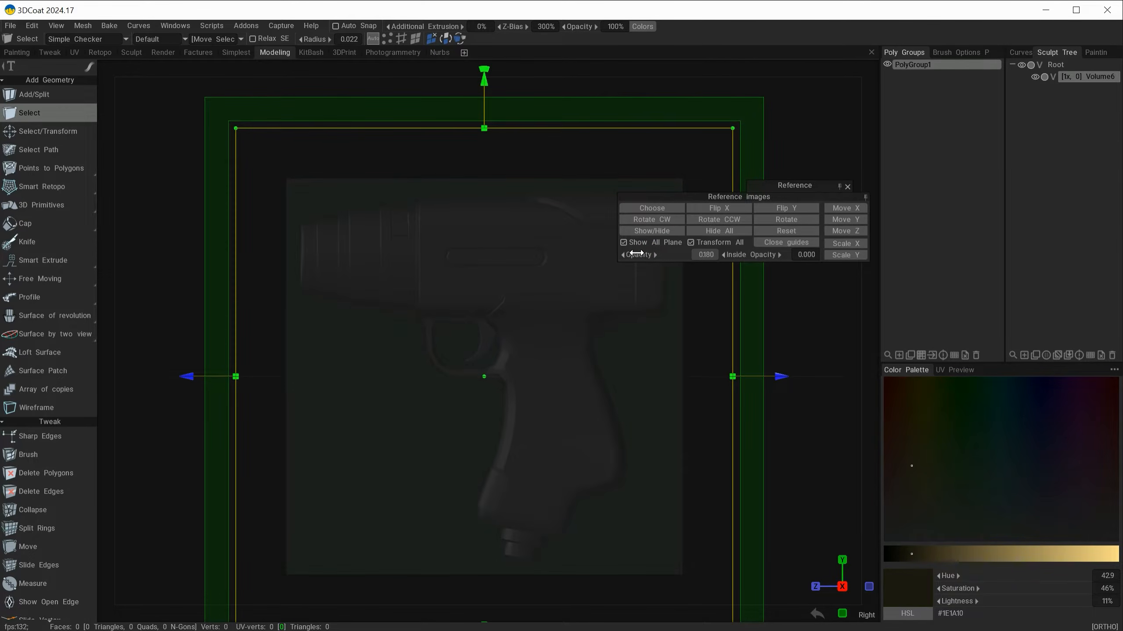
left_click_drag(742, 254, 769, 260)
Step: Scale all three reference images down uniformly together while viewing the planes at an angle
left_click_drag(662, 487, 750, 458, "alt")
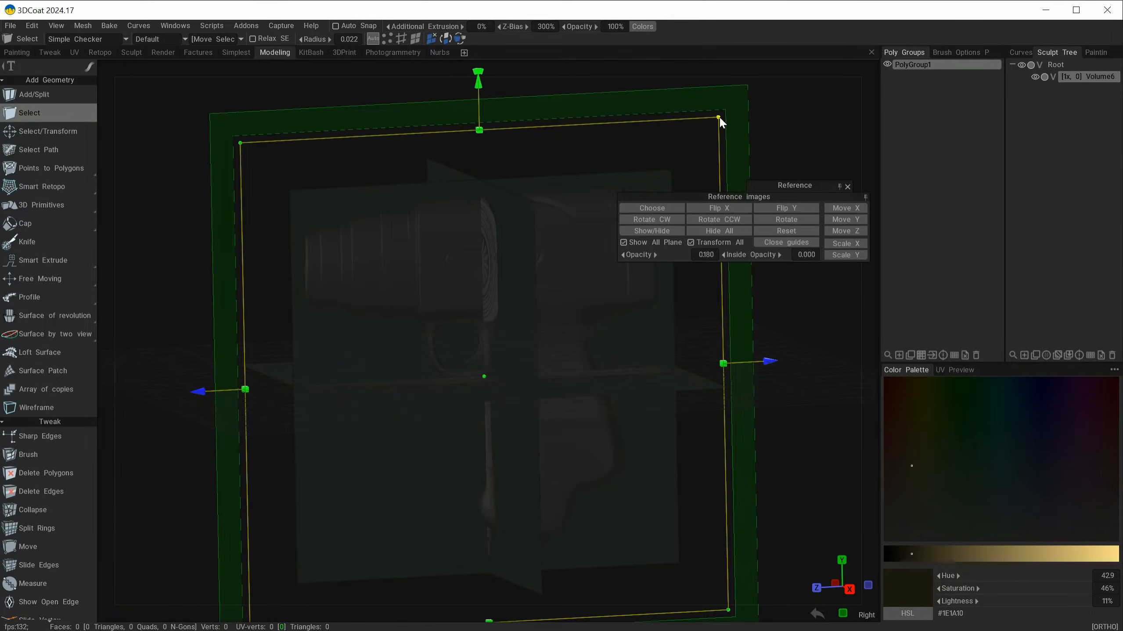
left_click_drag(719, 117, 671, 145)
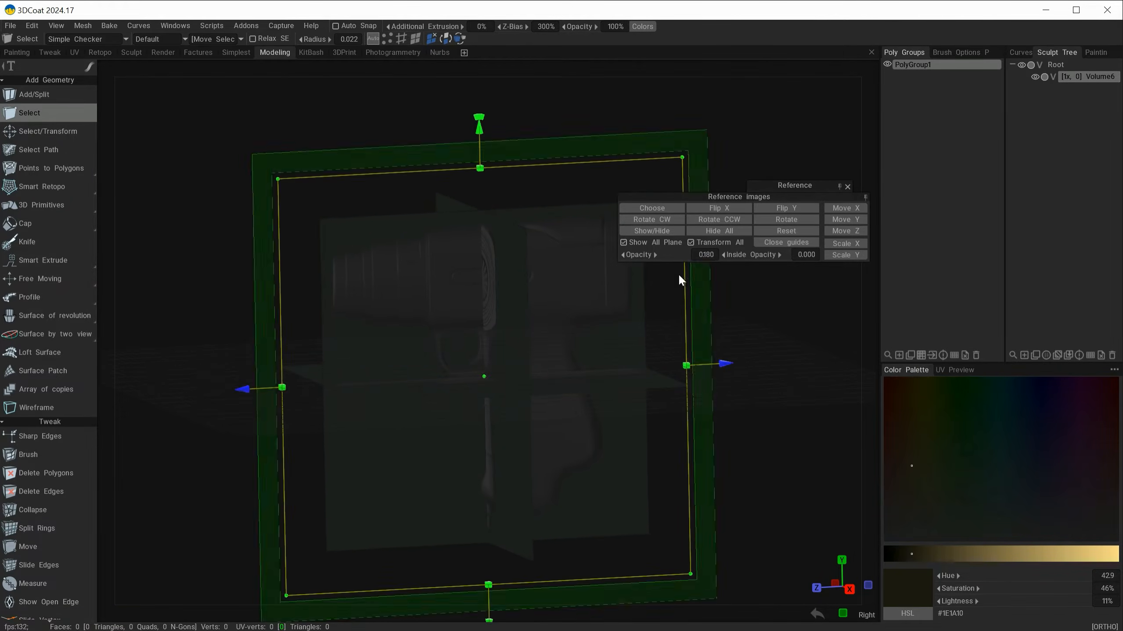
left_click_drag(757, 469, 752, 468)
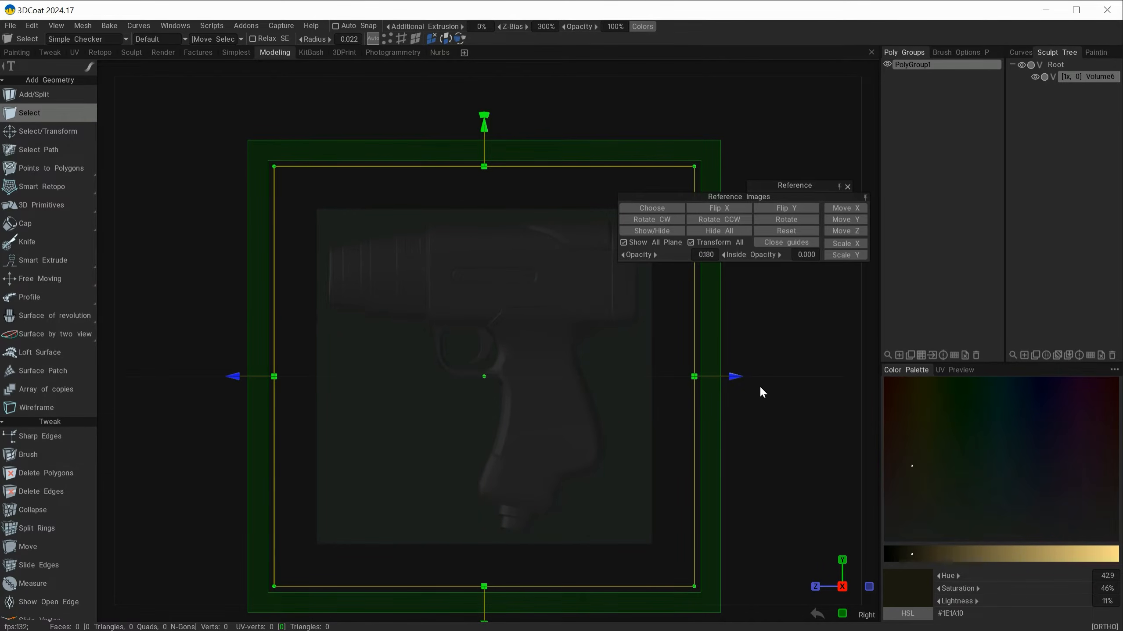
Step: In the side view, try shifting the reference images along Z, stretching their width and repositioning them freely within the plane
left_click_drag(778, 377, 720, 383)
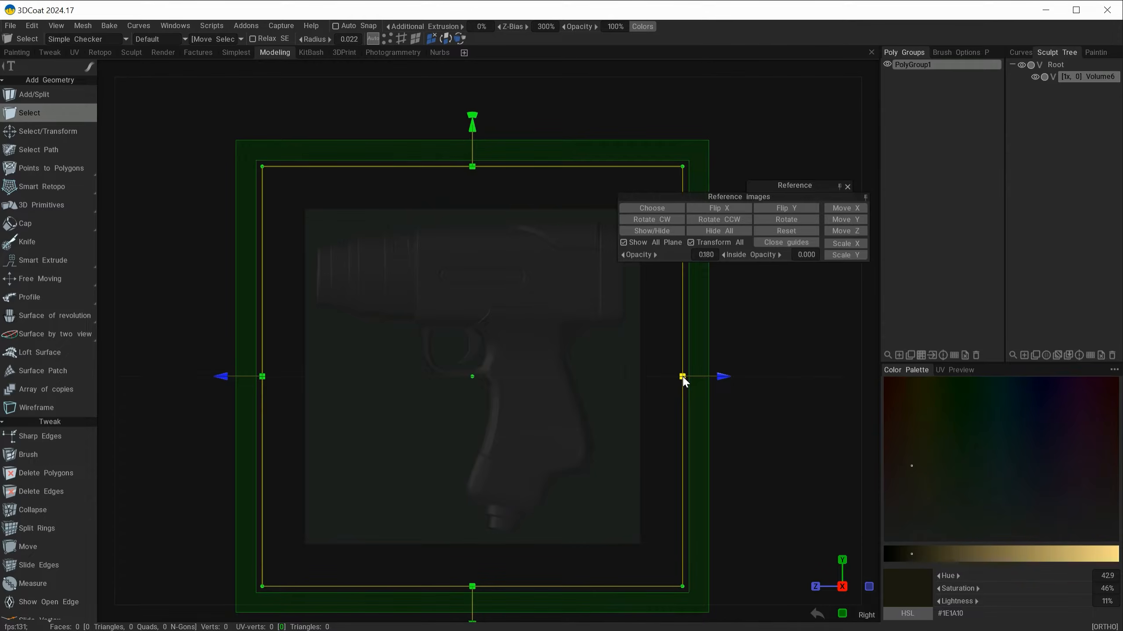
left_click_drag(682, 376, 712, 377)
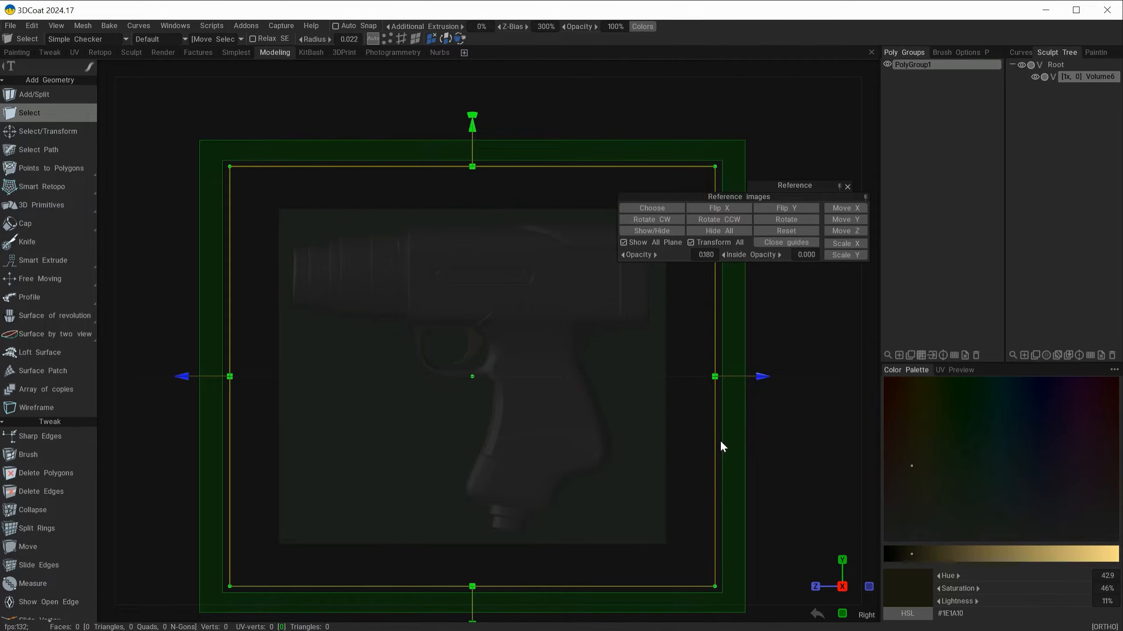
key("ctrl+z")
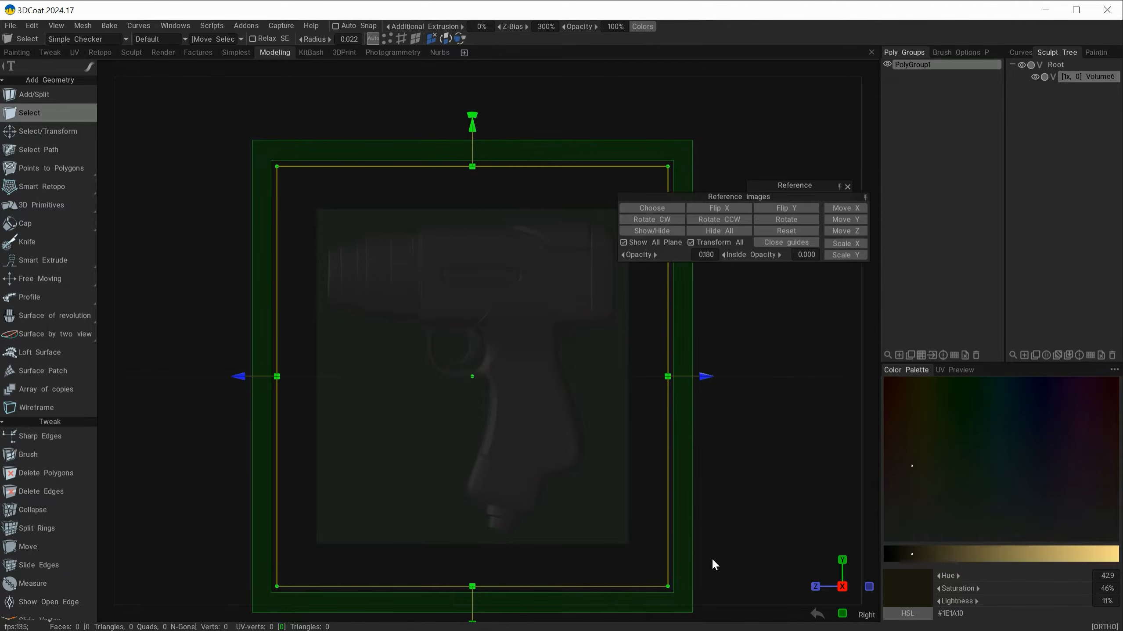
mouse_move(370, 146)
left_mouse_down()
mouse_move(344, 137)
mouse_move(338, 184)
mouse_move(351, 163)
mouse_move(260, 81)
mouse_move(467, 155)
mouse_move(400, 173)
mouse_move(429, 158)
mouse_move(384, 141)
left_mouse_up()
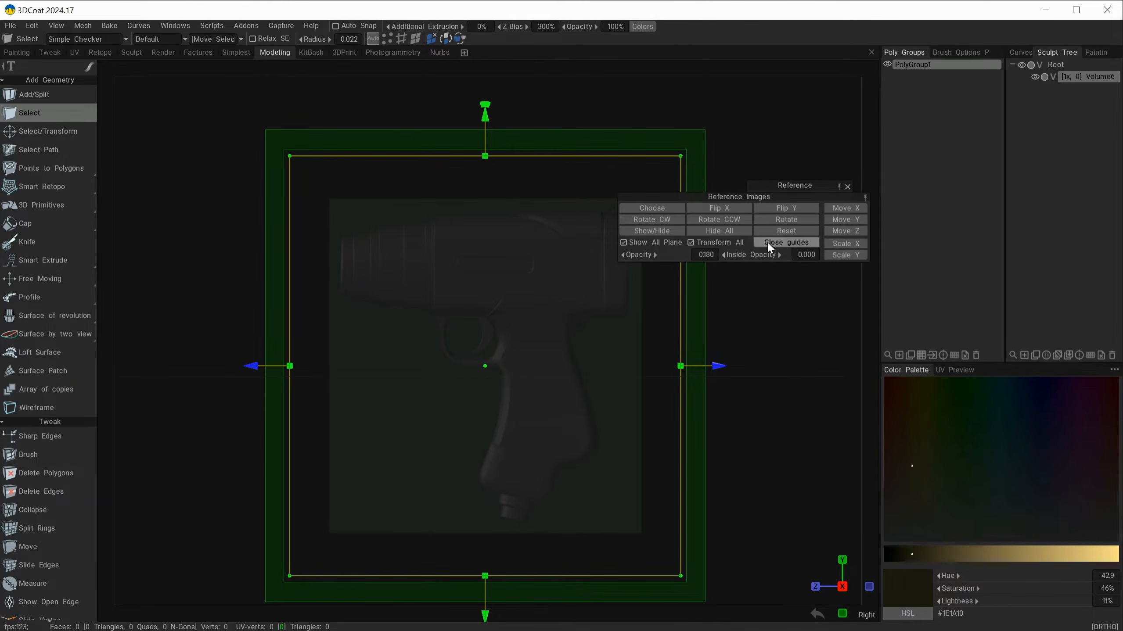
Step: Close the placement guides and inspect the intersecting reference planes from several angles before returning to the side view
left_click(777, 188)
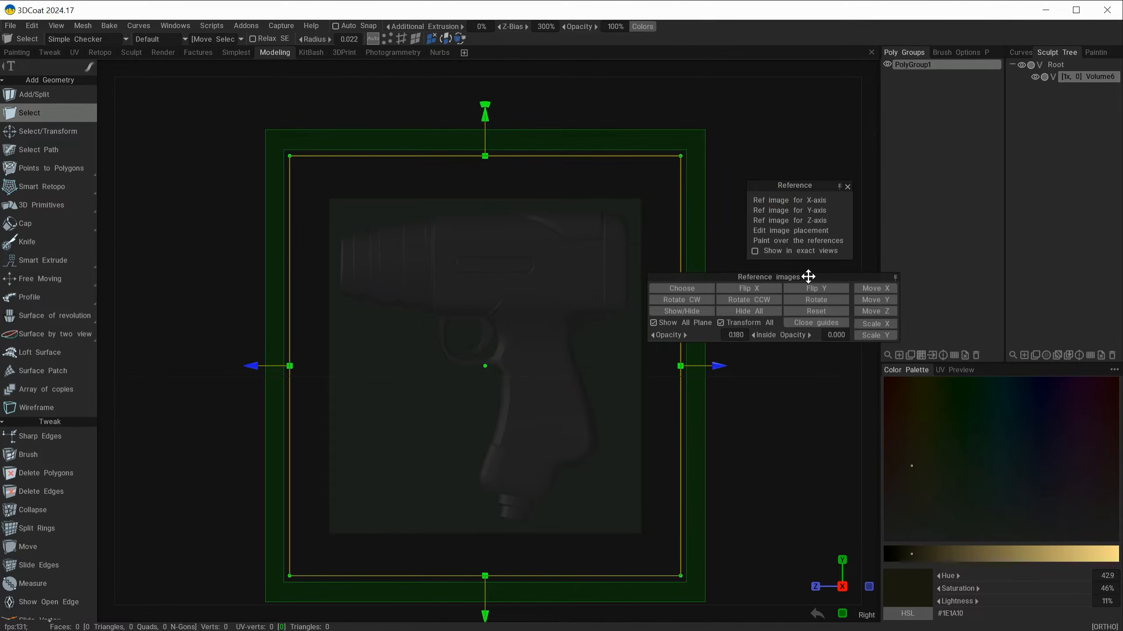
left_click(826, 321)
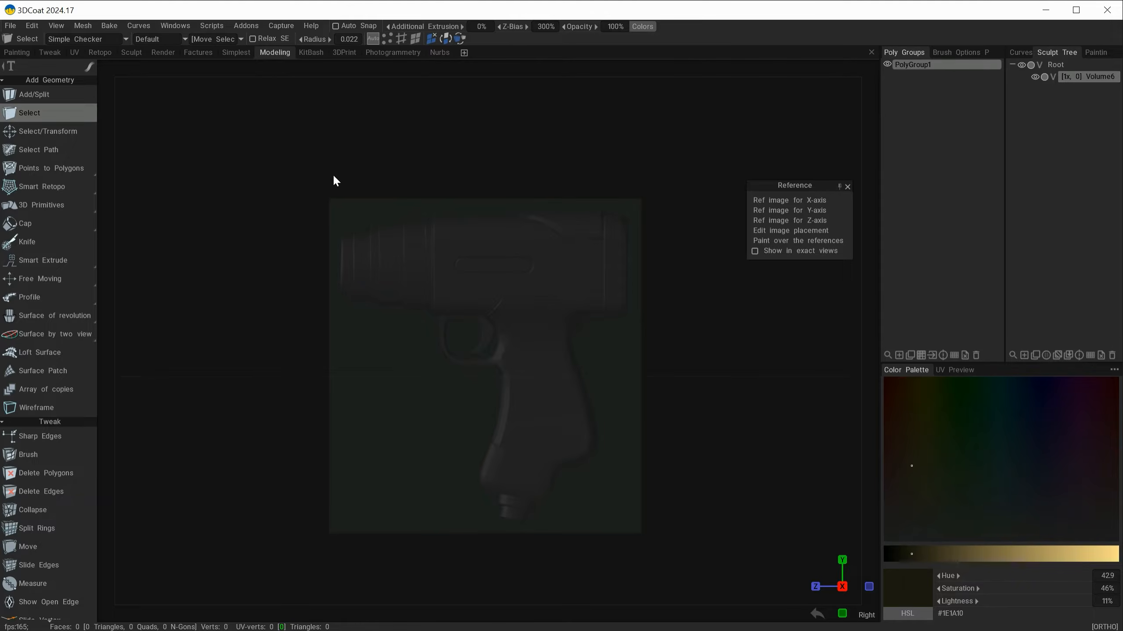
left_click_drag(288, 443, 645, 398, "alt")
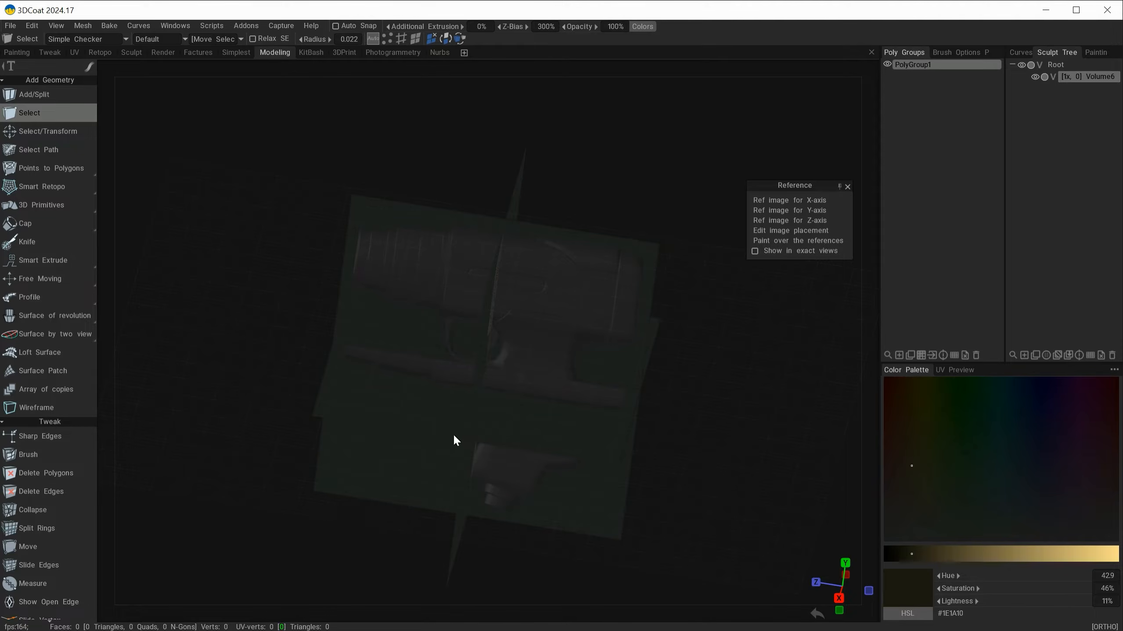
left_click_drag(553, 568, 624, 571, "alt")
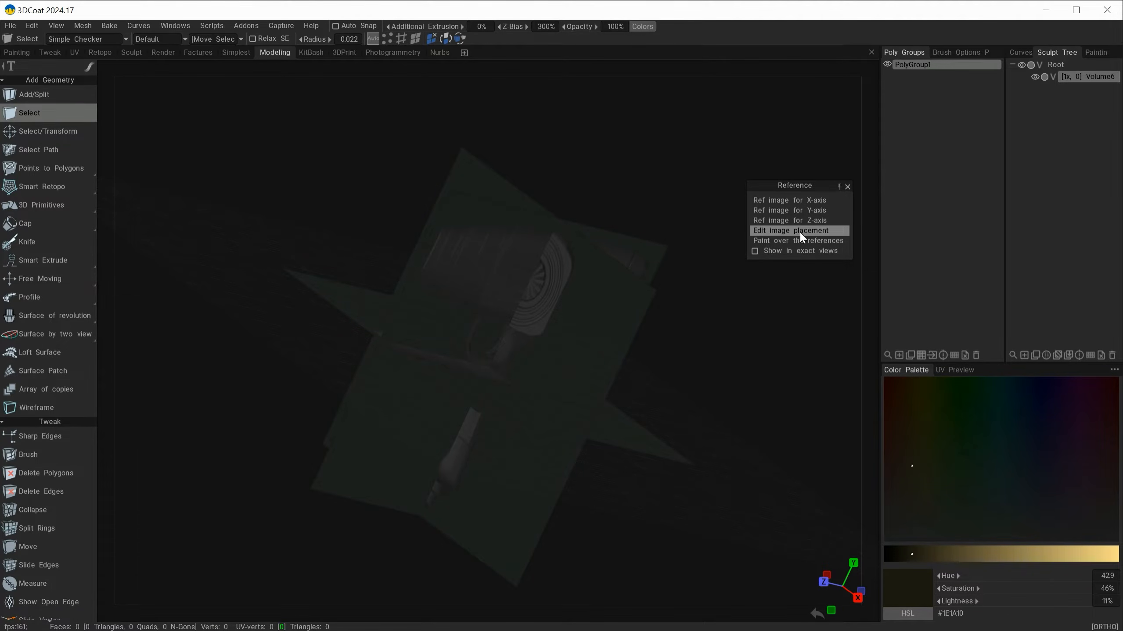
left_click_drag(737, 434, 672, 417, "alt")
left_click_drag(474, 572, 508, 548, "alt")
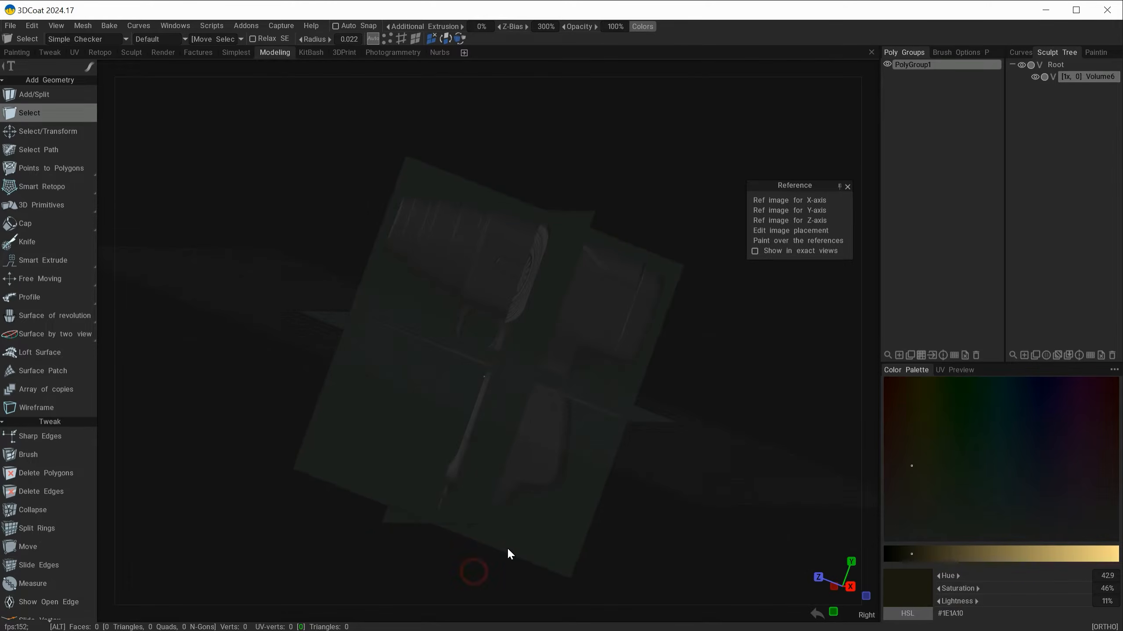
key("shift")
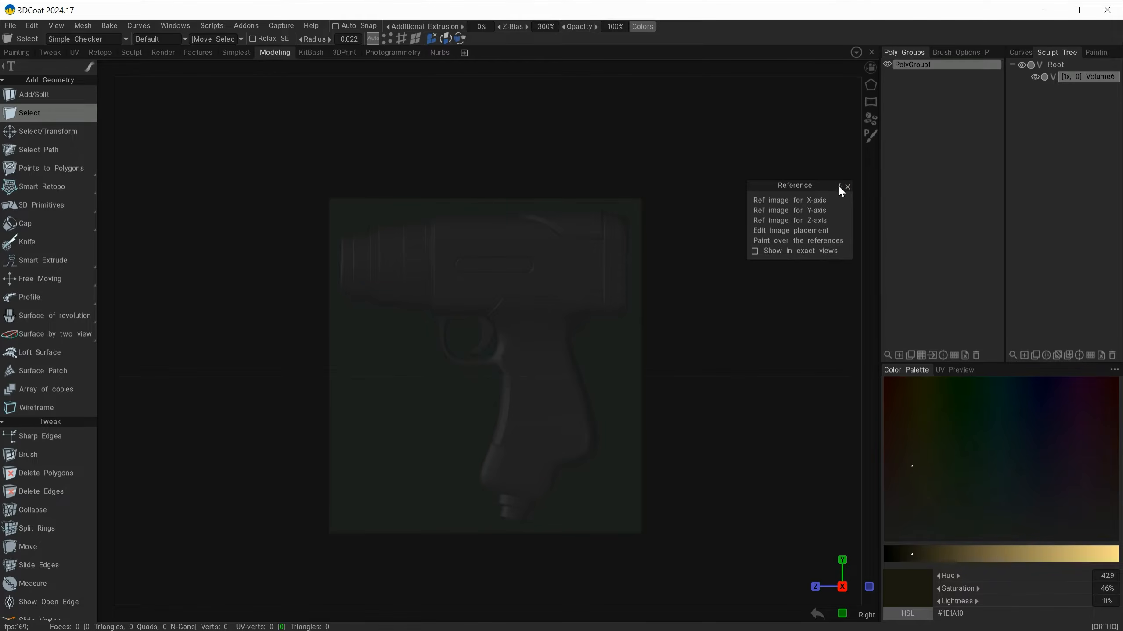
Step: Detach the Reference options as a floating palette, place it outside the viewport, and reopen image placement editing
left_click_drag(792, 187, 774, 150)
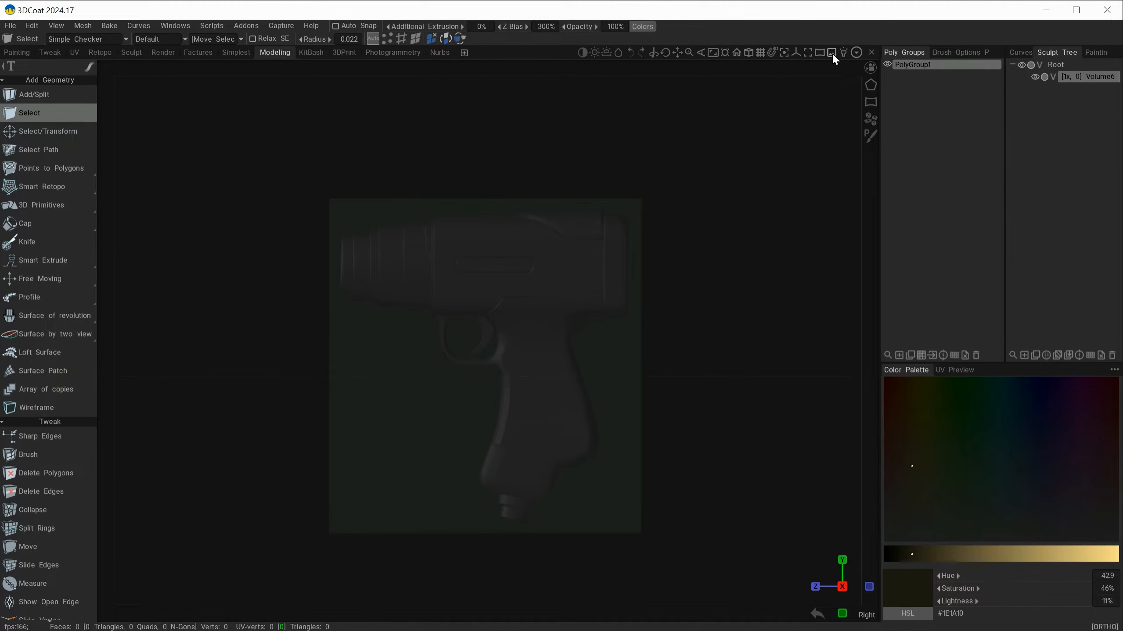
mouse_move(831, 52)
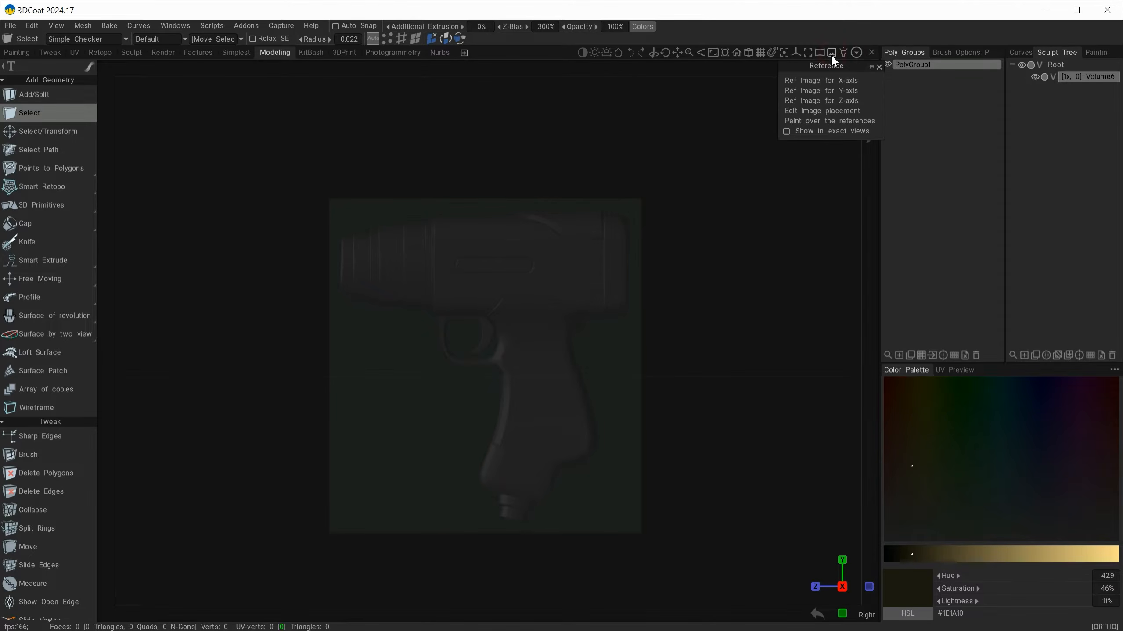
left_click_drag(821, 66, 765, 240)
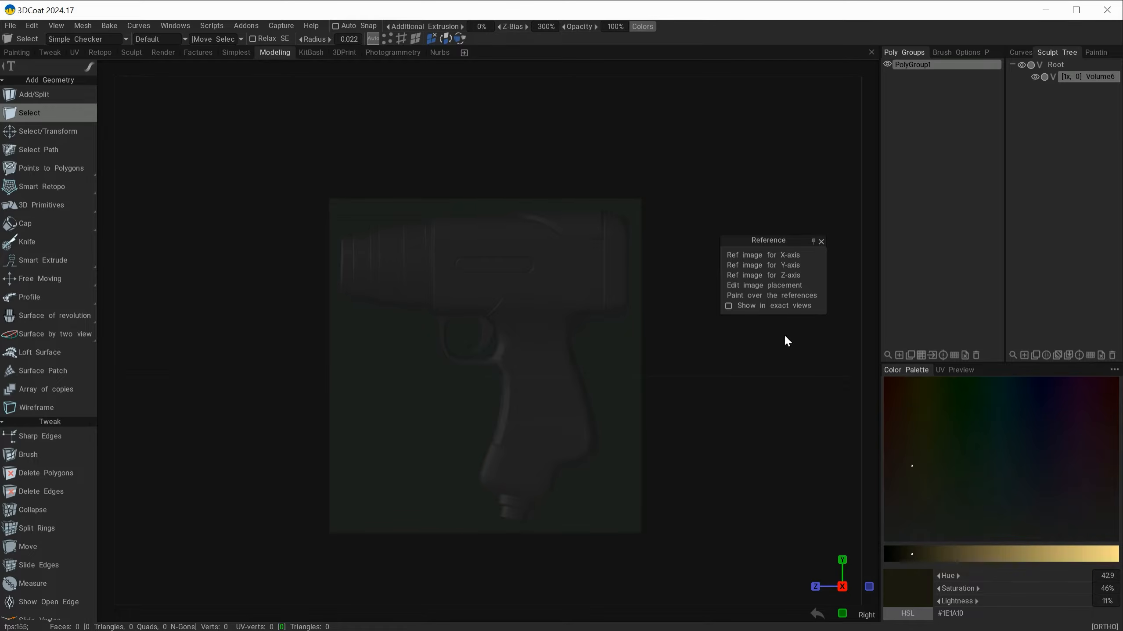
mouse_move(759, 240)
left_mouse_down()
mouse_move(1047, 233)
mouse_move(992, 371)
mouse_move(920, 380)
mouse_move(947, 394)
mouse_move(1013, 218)
mouse_move(932, 246)
mouse_move(1050, 226)
mouse_move(1022, 234)
left_mouse_up()
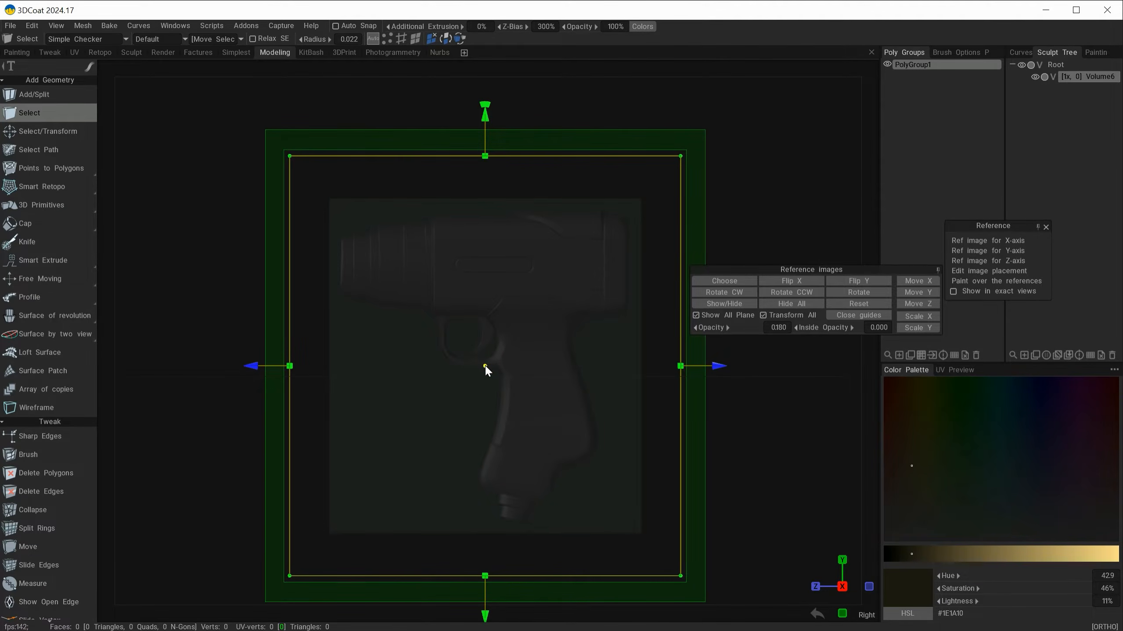
Step: Try scaling the reference images around a pivot placed at the grip's lower end, and again around one on the barrel
left_click_drag(485, 366, 513, 493)
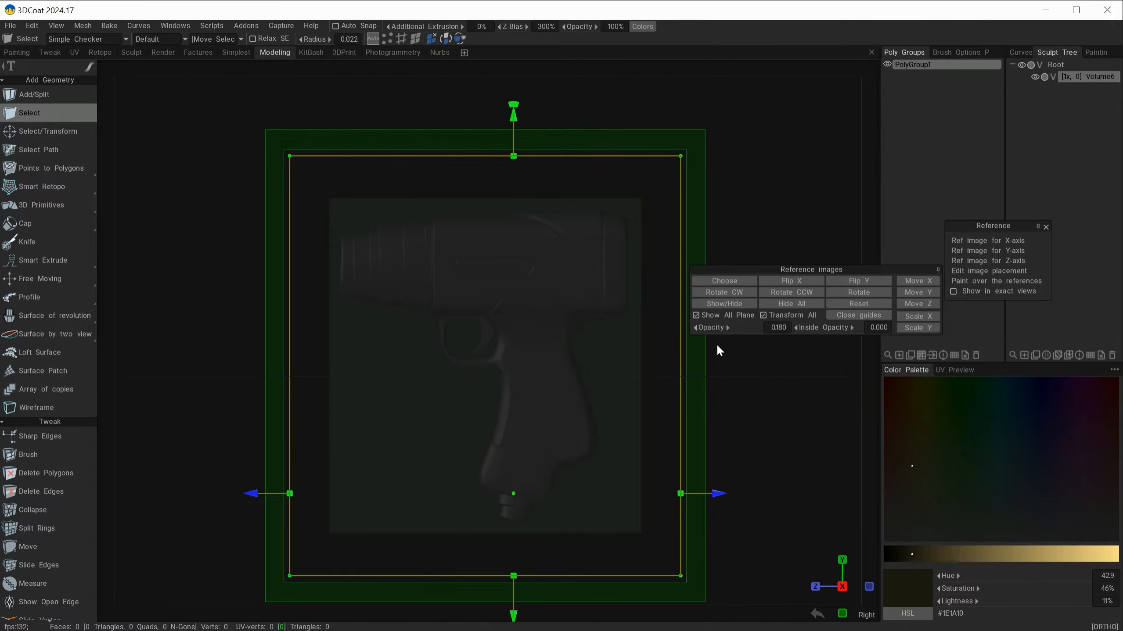
left_click_drag(680, 156, 782, 107)
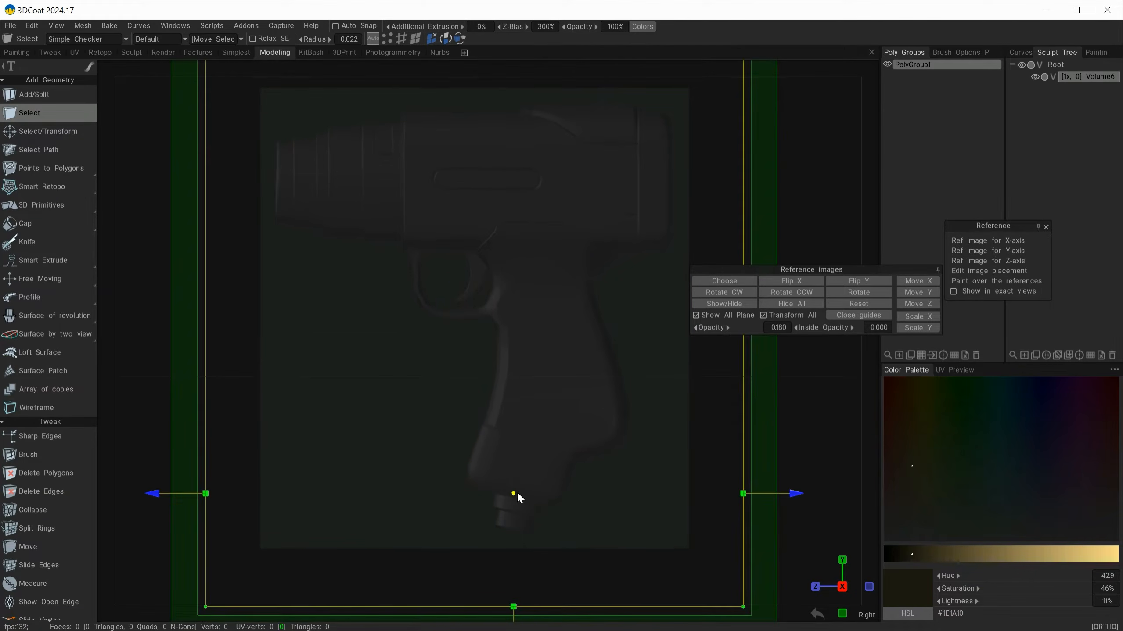
left_click_drag(514, 492, 361, 192)
left_click_drag(647, 507, 721, 588)
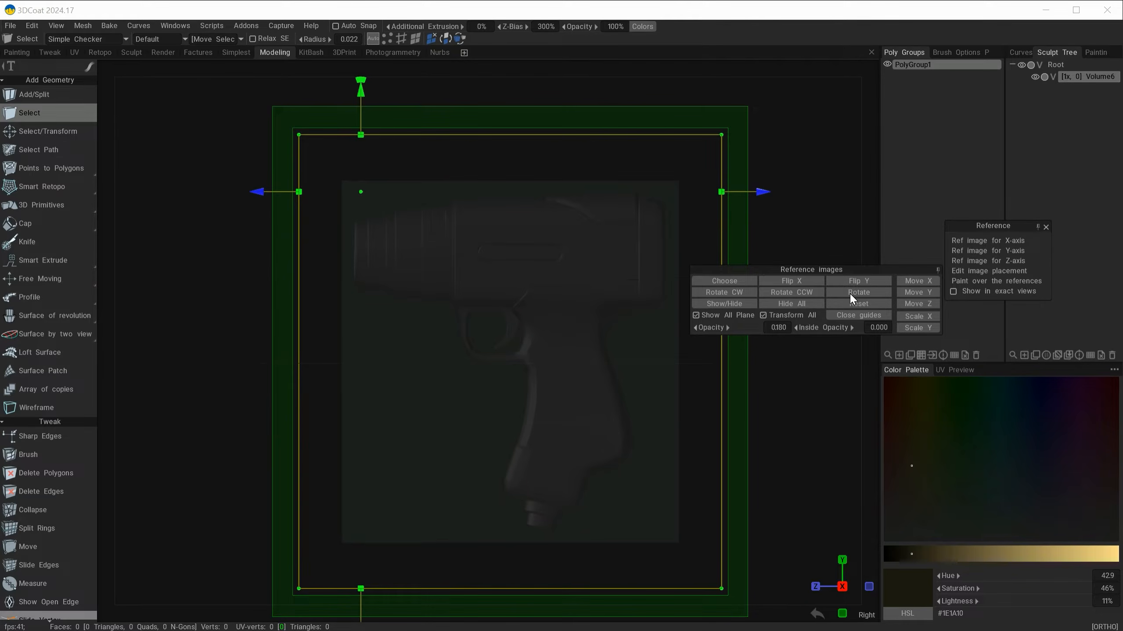
Step: Reset the reference images' placement in the side view and in the front view
left_click(863, 303)
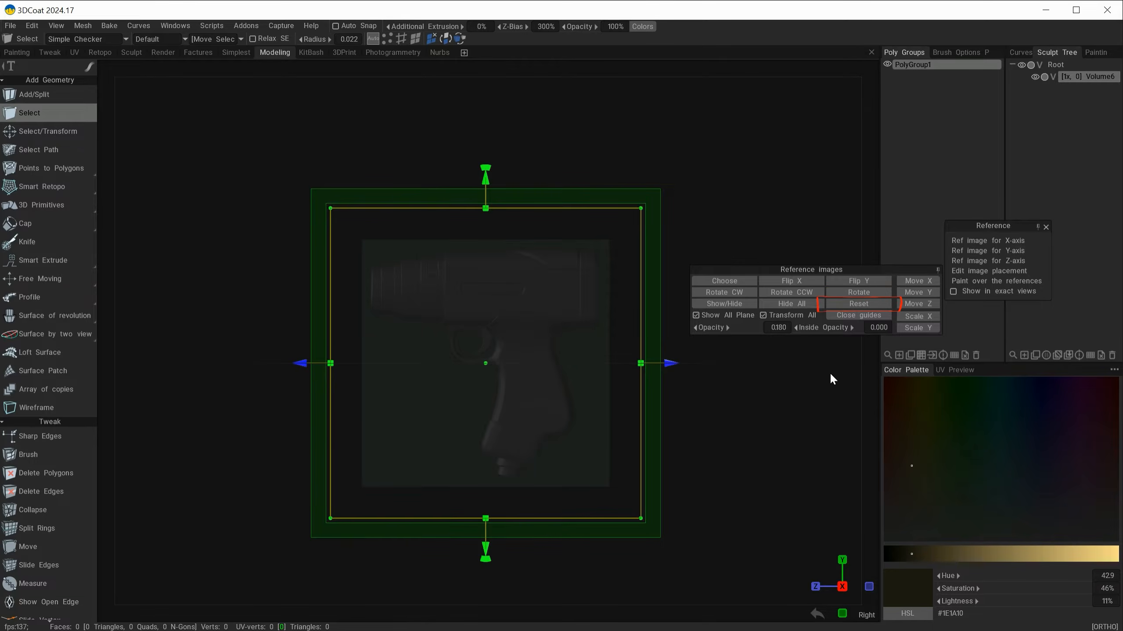
left_click_drag(235, 509, 710, 538)
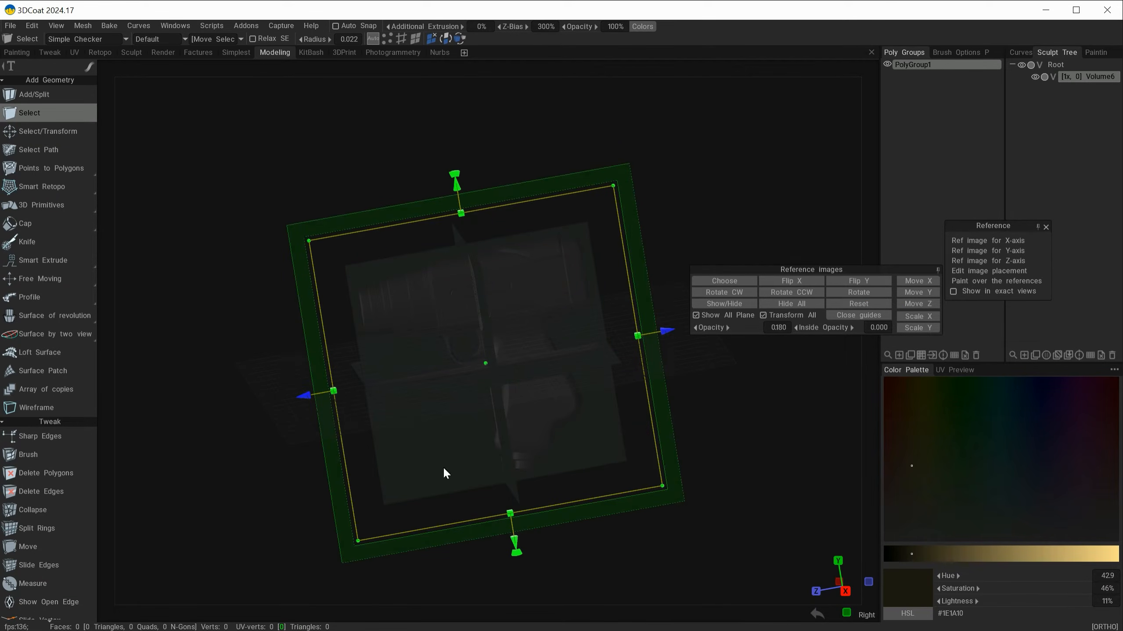
left_click_drag(580, 458, 659, 544)
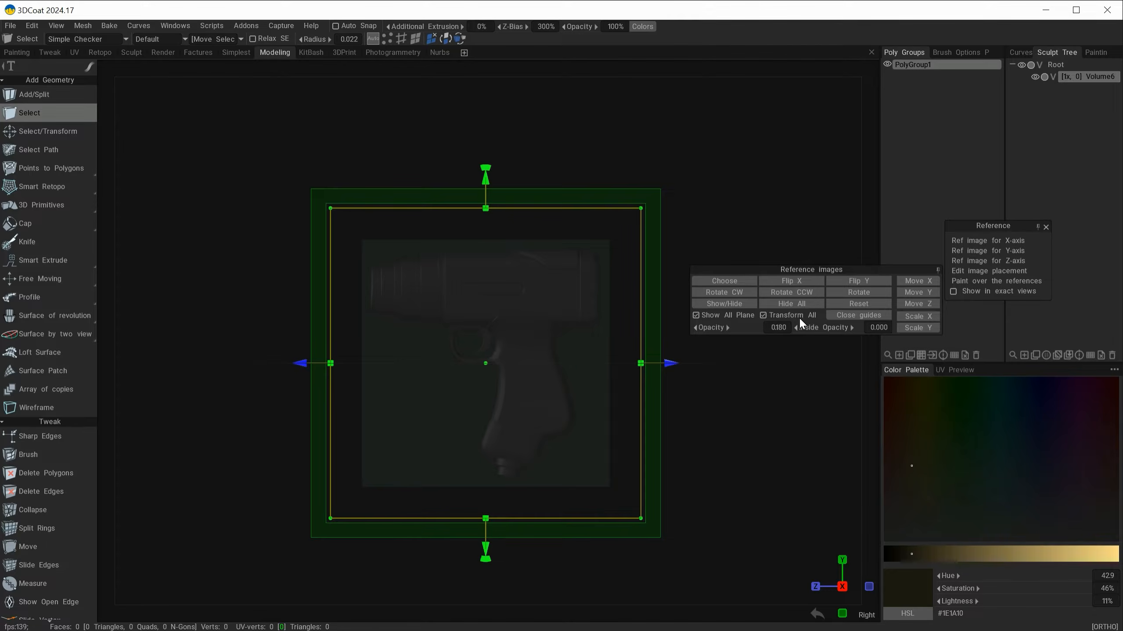
left_click_drag(679, 455, 685, 575, "alt")
left_click_drag(421, 581, 414, 443, "alt")
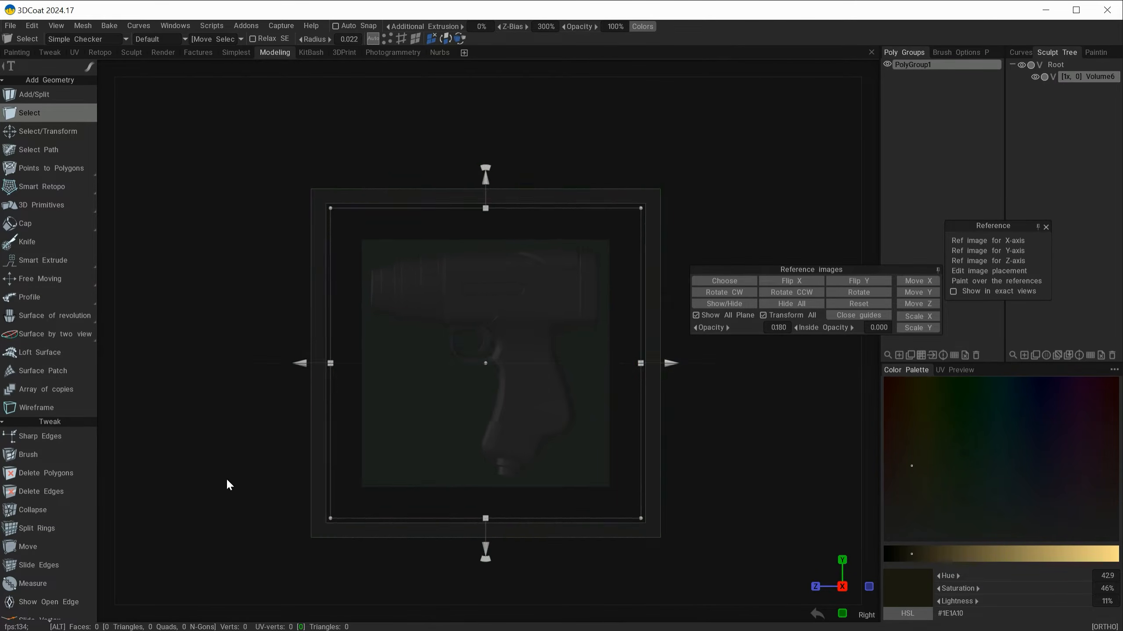
left_click_drag(227, 480, 529, 476, "alt")
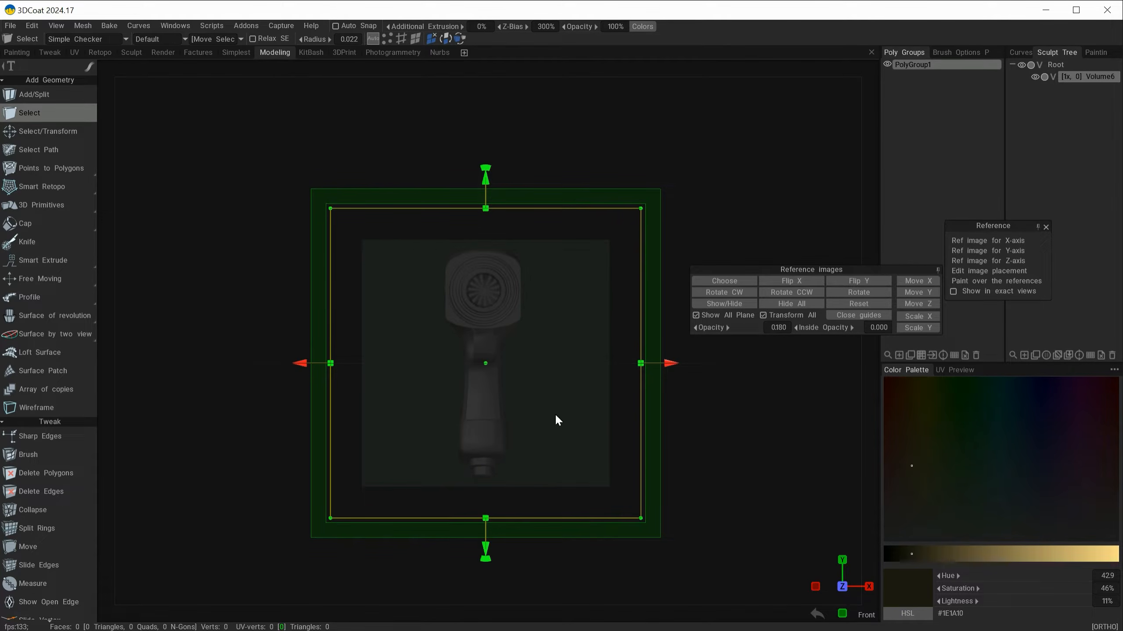
left_click(858, 304)
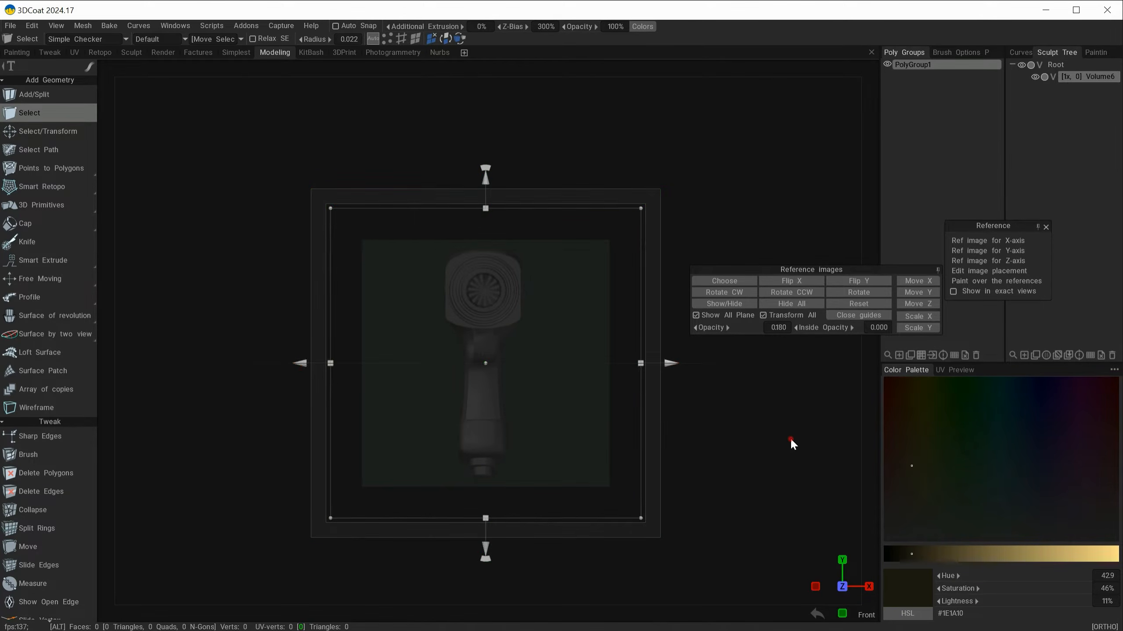
Step: Turn off Transform All, hide only the side reference image, and check the front view
left_click_drag(804, 376, 672, 365, "alt")
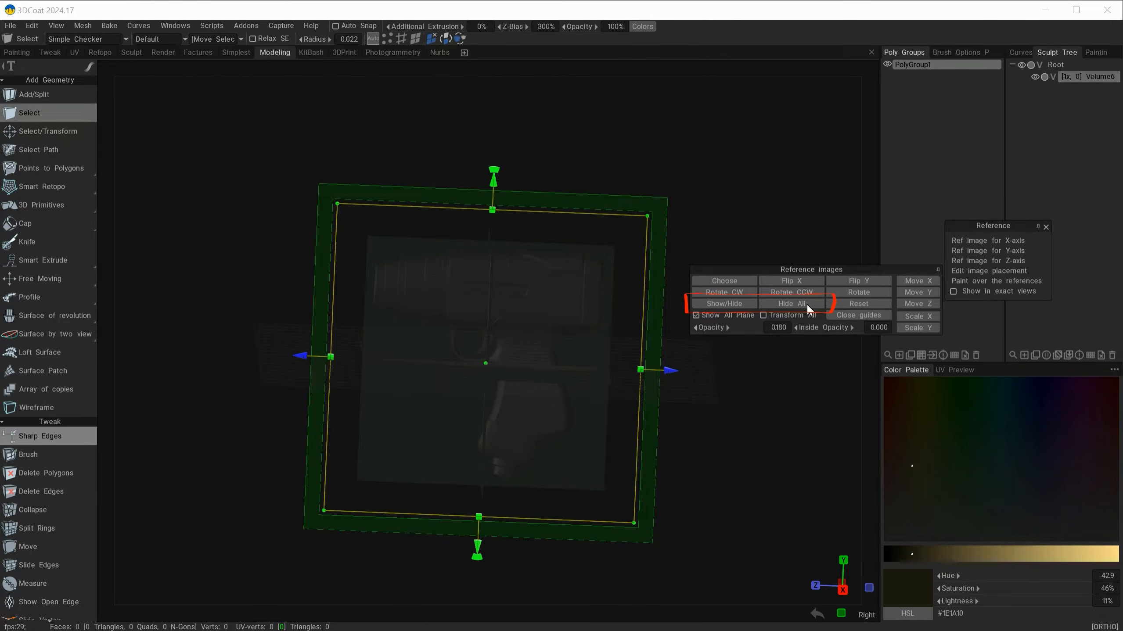
left_click_drag(722, 566, 726, 528, "alt")
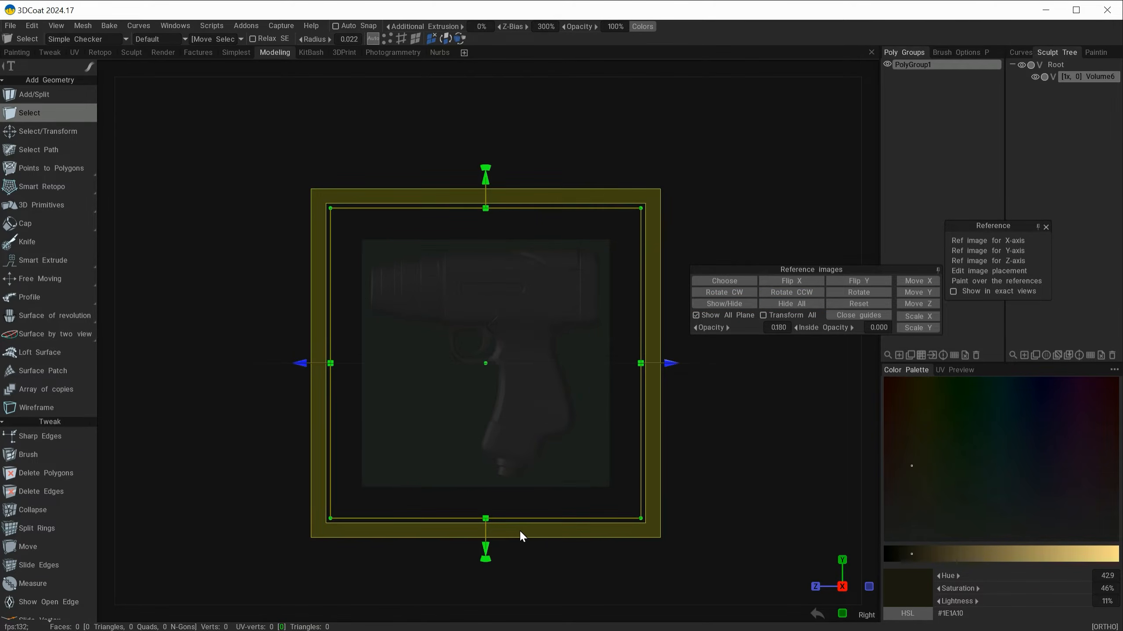
left_click_drag(524, 508, 631, 543, "alt")
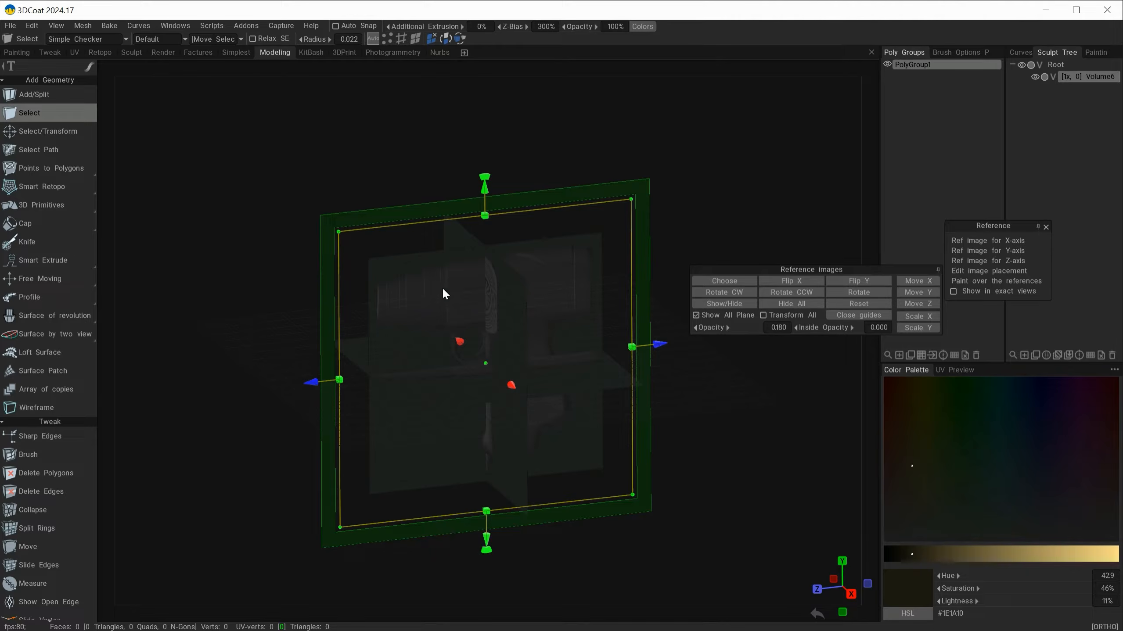
left_click_drag(521, 456, 706, 513, "alt+shift")
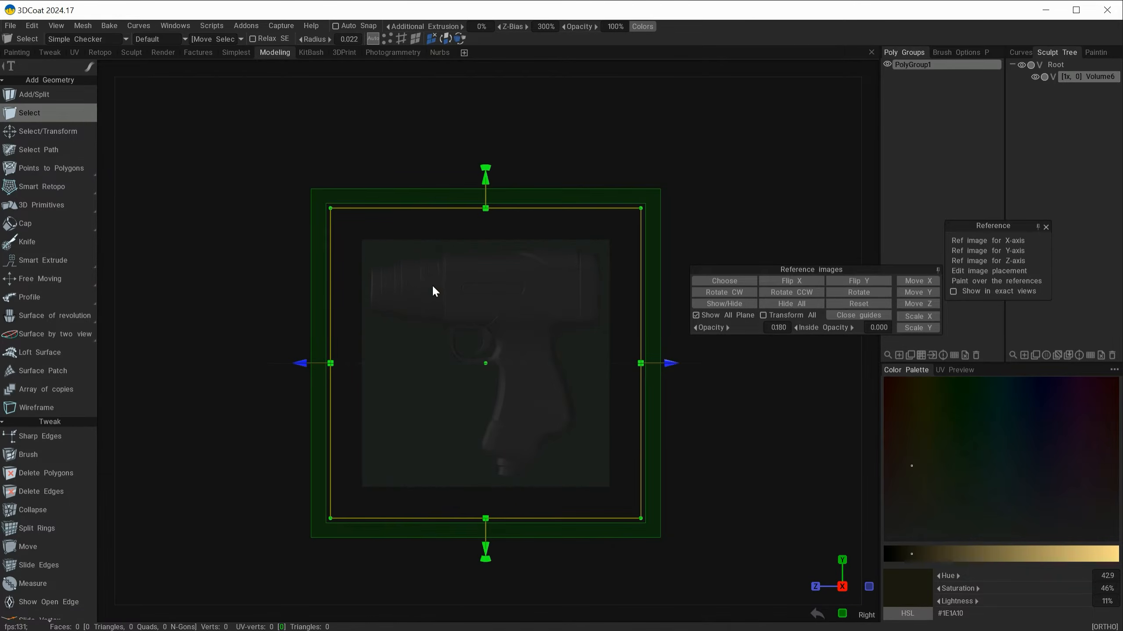
left_click(724, 304)
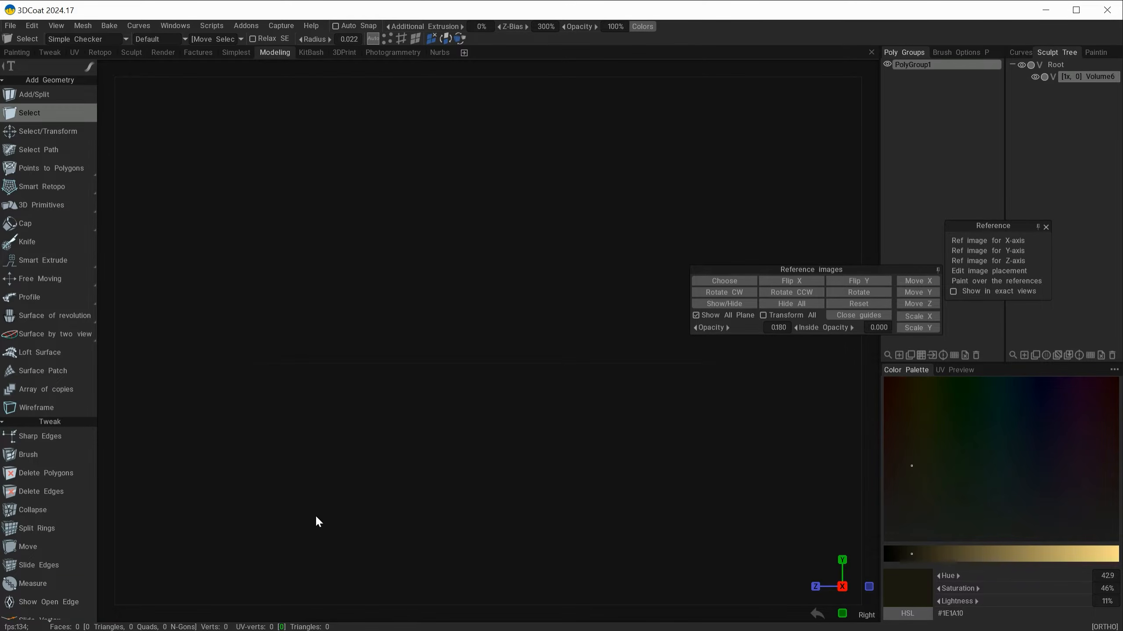
left_click_drag(317, 518, 307, 572, "alt")
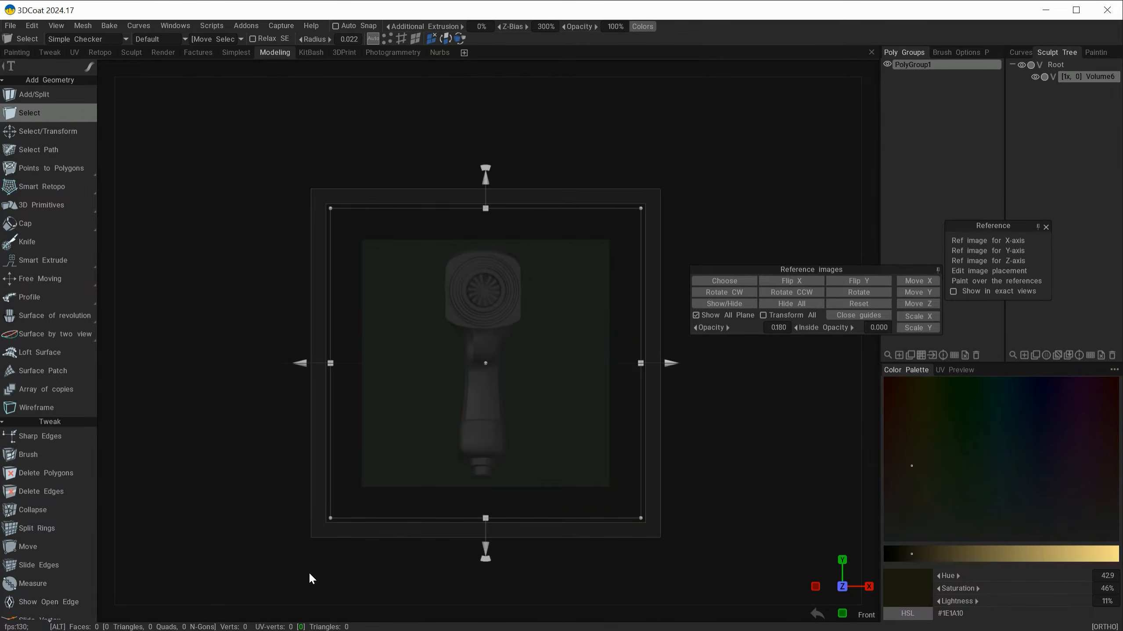
Step: Hide the front reference image and check the remaining top reference image from an angled view
left_click(720, 305)
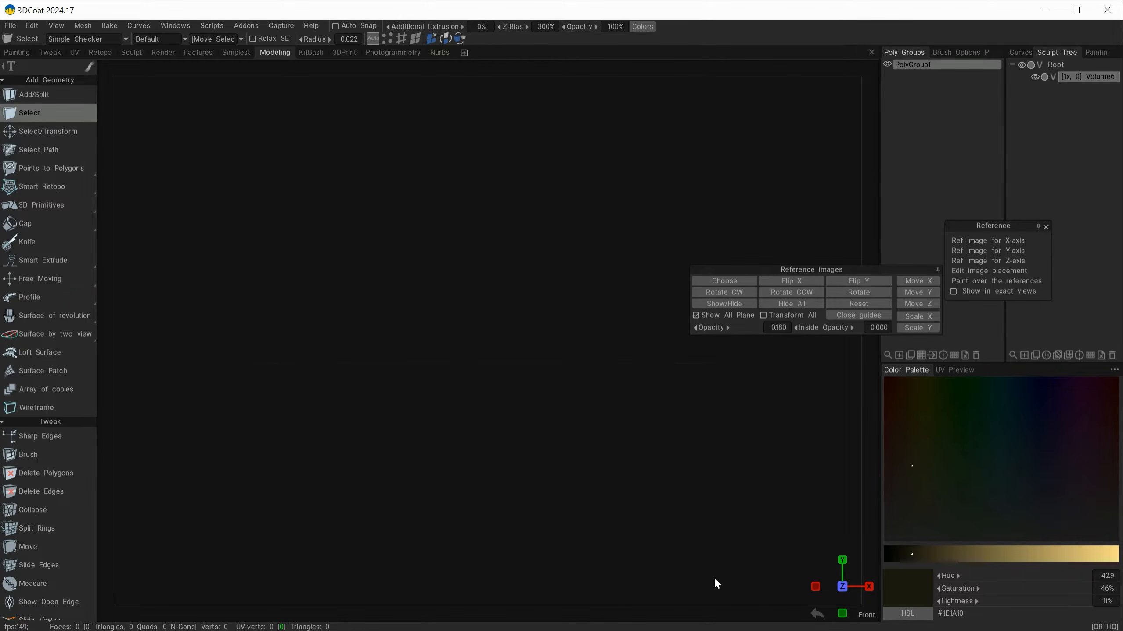
mouse_move(567, 505)
left_mouse_down("alt")
mouse_move(540, 508)
mouse_move(529, 550)
mouse_move(574, 499)
left_mouse_up("alt")
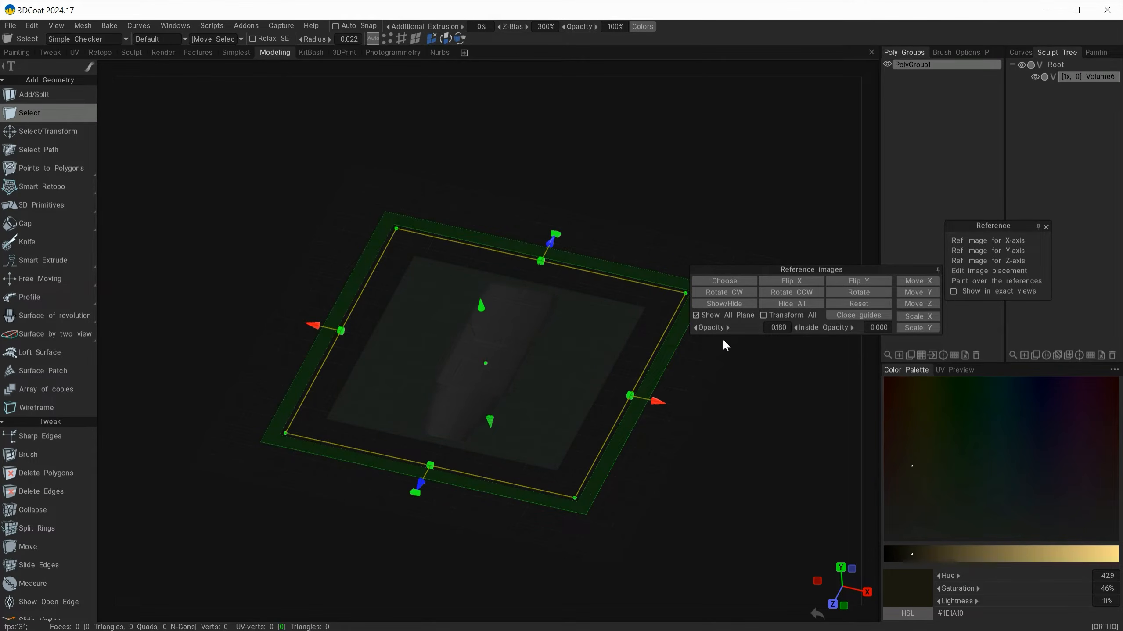
key("KP_2")
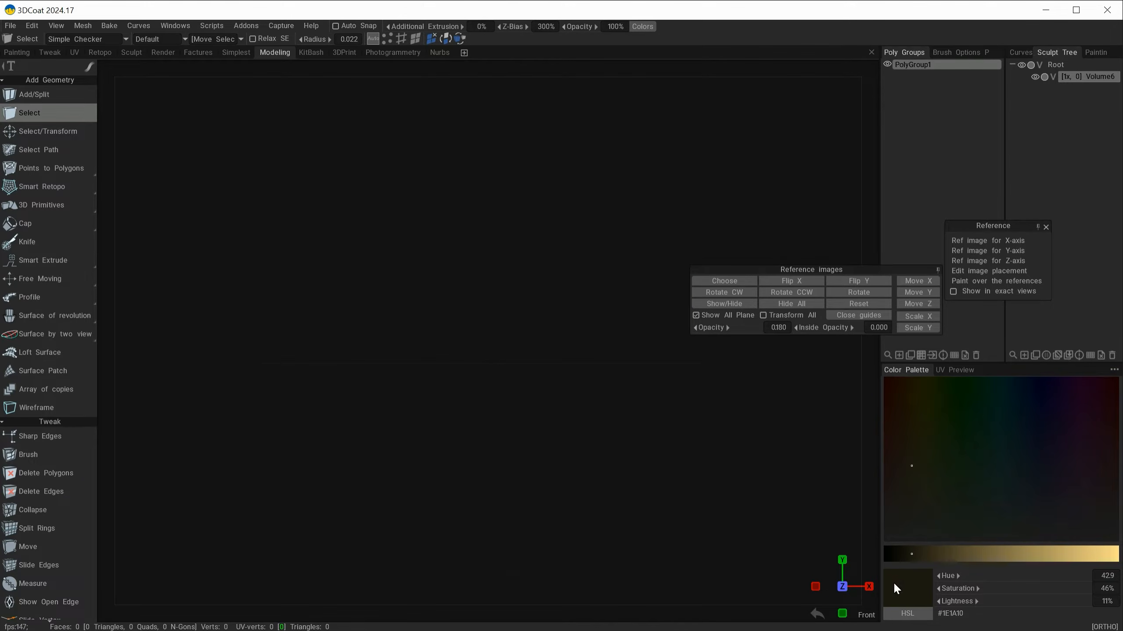
Step: Make the reference images visible again in the front view and in the right-side view
left_click(723, 305)
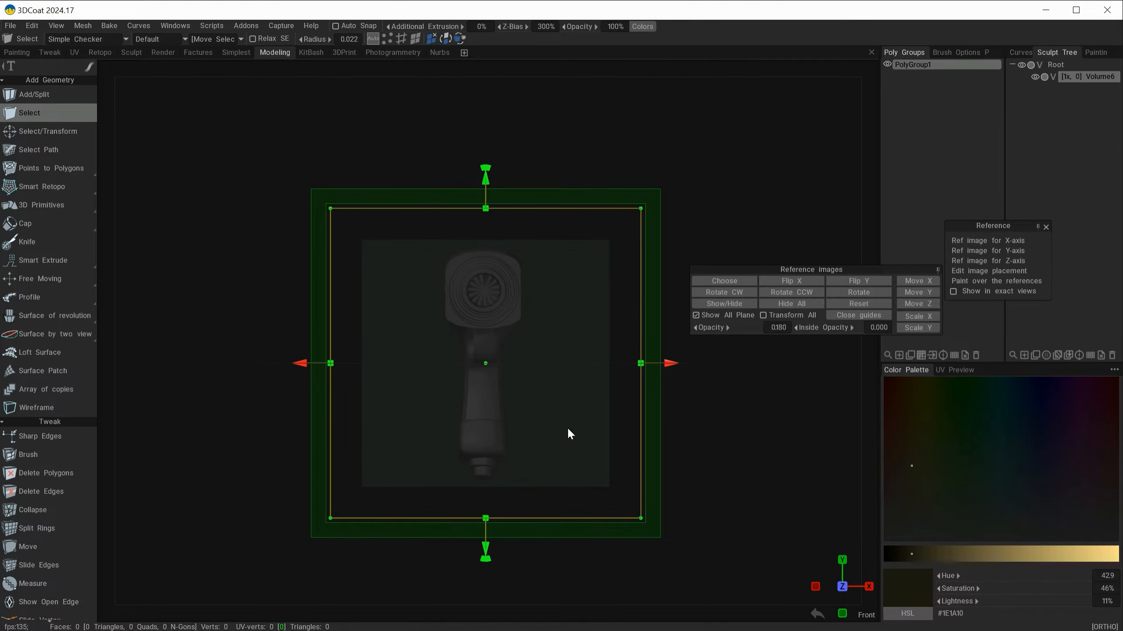
left_click_drag(692, 522, 838, 600)
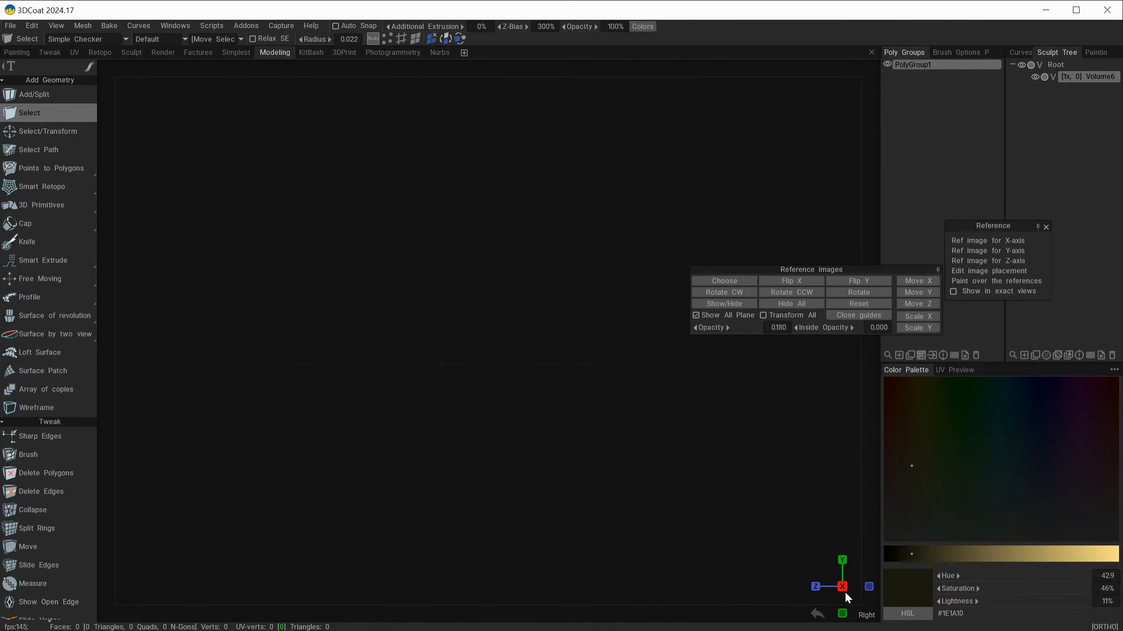
left_click(729, 310)
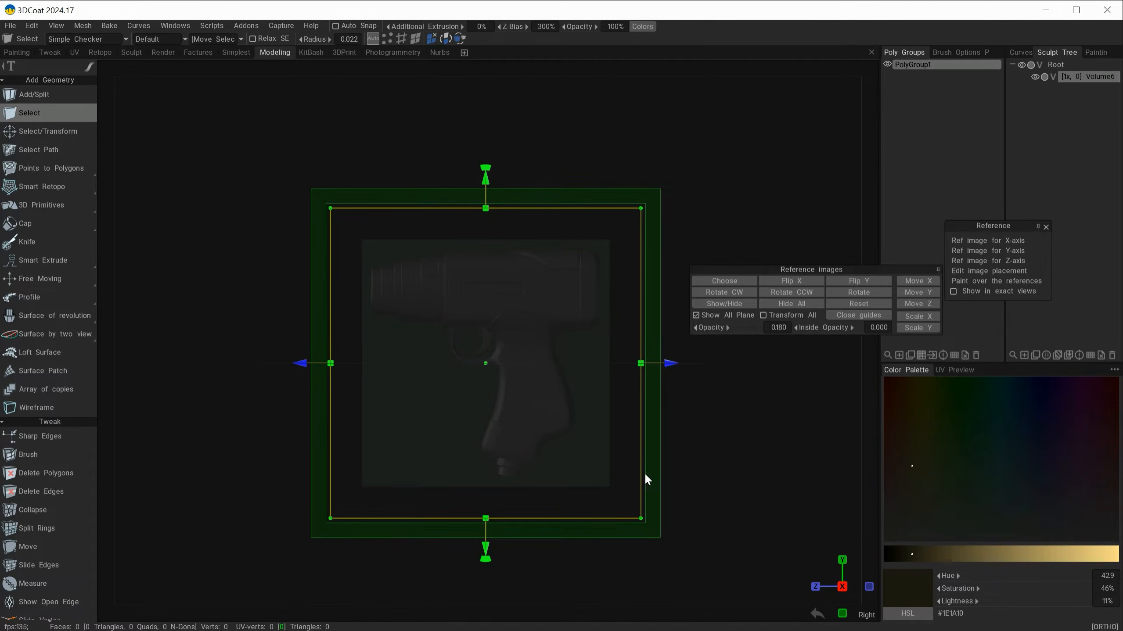
left_click(719, 487)
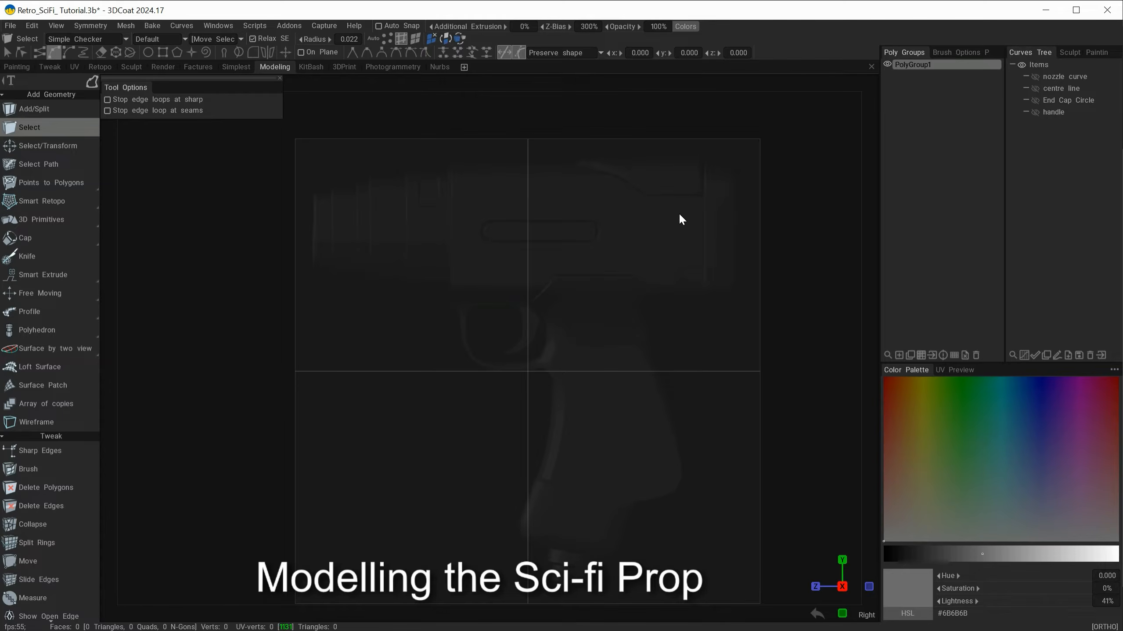
Step: Check the centre line and End Cap Circle curves against the side reference, showing and hiding each one in turn
mouse_move(267, 467)
left_mouse_down("alt")
mouse_move(284, 488)
mouse_move(331, 490)
mouse_move(299, 493)
mouse_move(273, 473)
left_mouse_up("alt")
right_click_drag(670, 371, 755, 465)
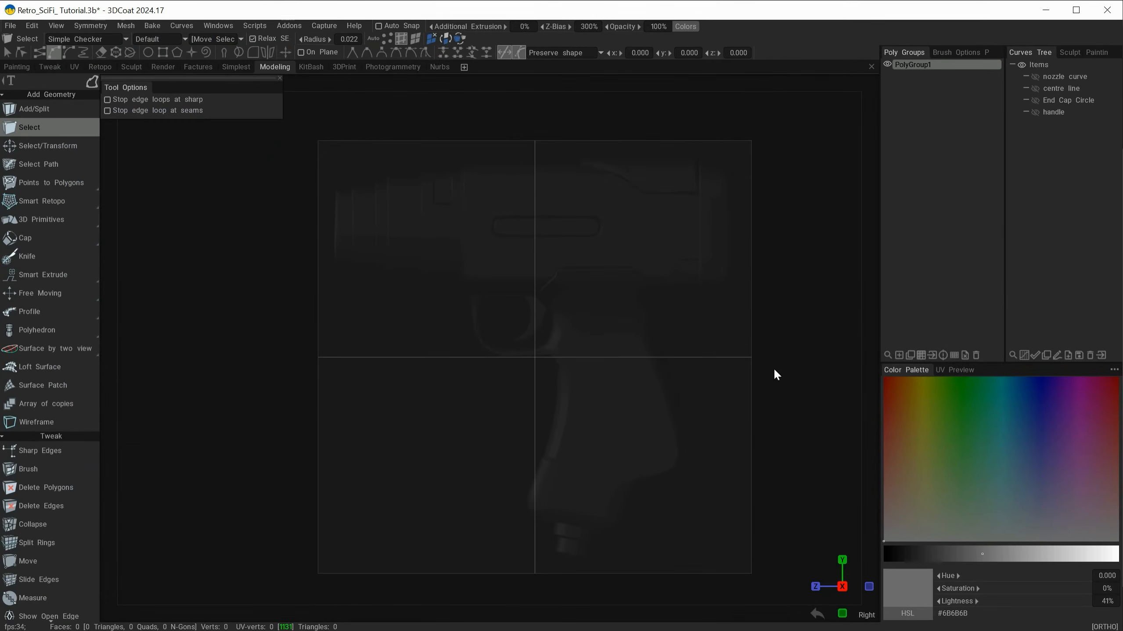
left_click(1036, 90)
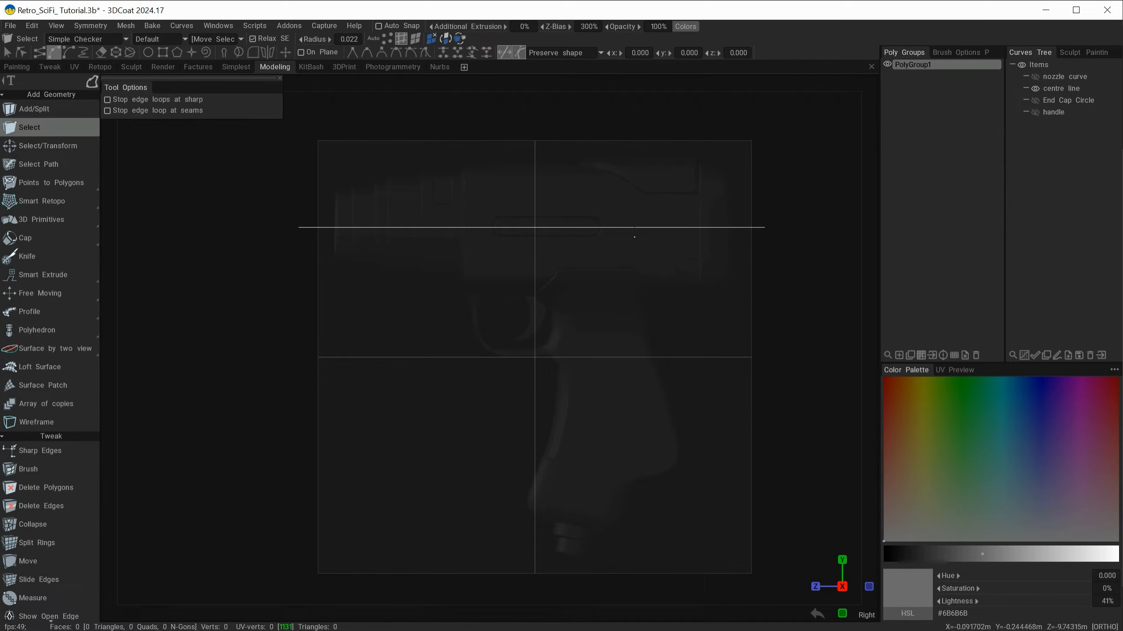
left_click(1035, 88)
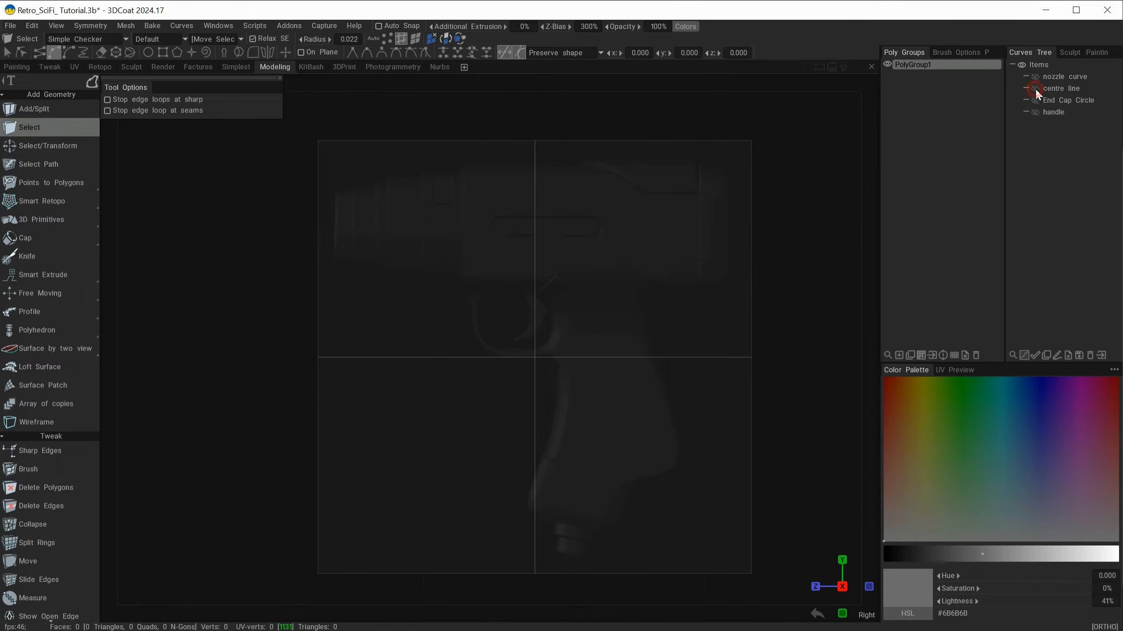
left_click(1035, 100)
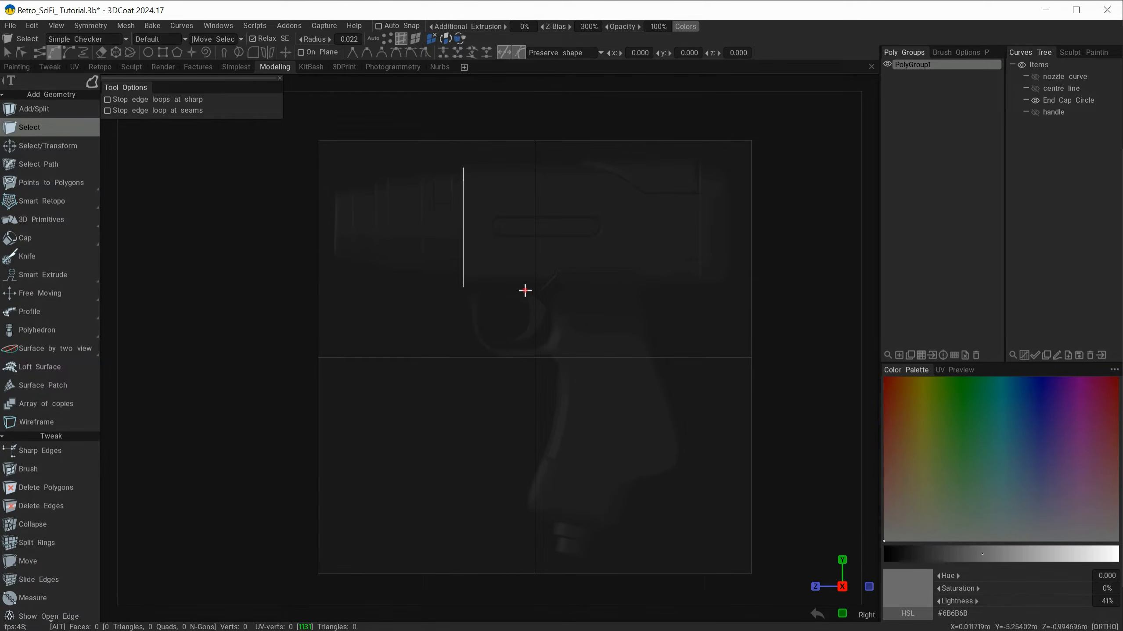
left_click_drag(523, 291, 621, 288, "alt")
left_click(1035, 101)
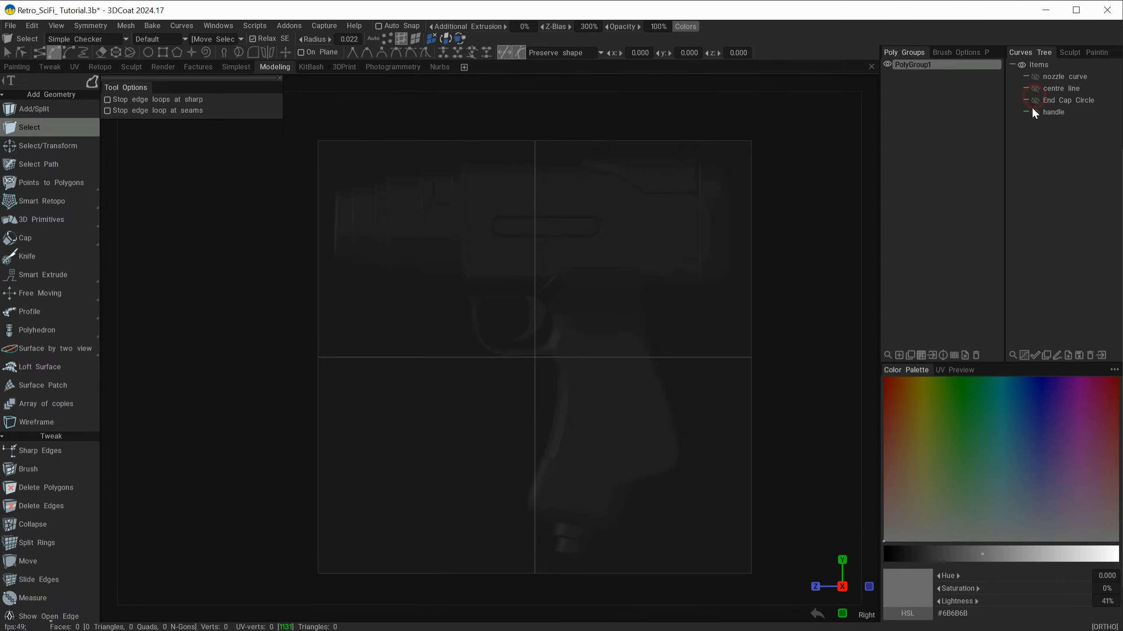
Step: Examine the handle curve against the grip outline in the side reference, showing it and hiding it again
left_click(1035, 113)
right_click_drag(664, 314, 678, 482, "alt")
middle_click_drag(657, 388, 496, 273, "alt")
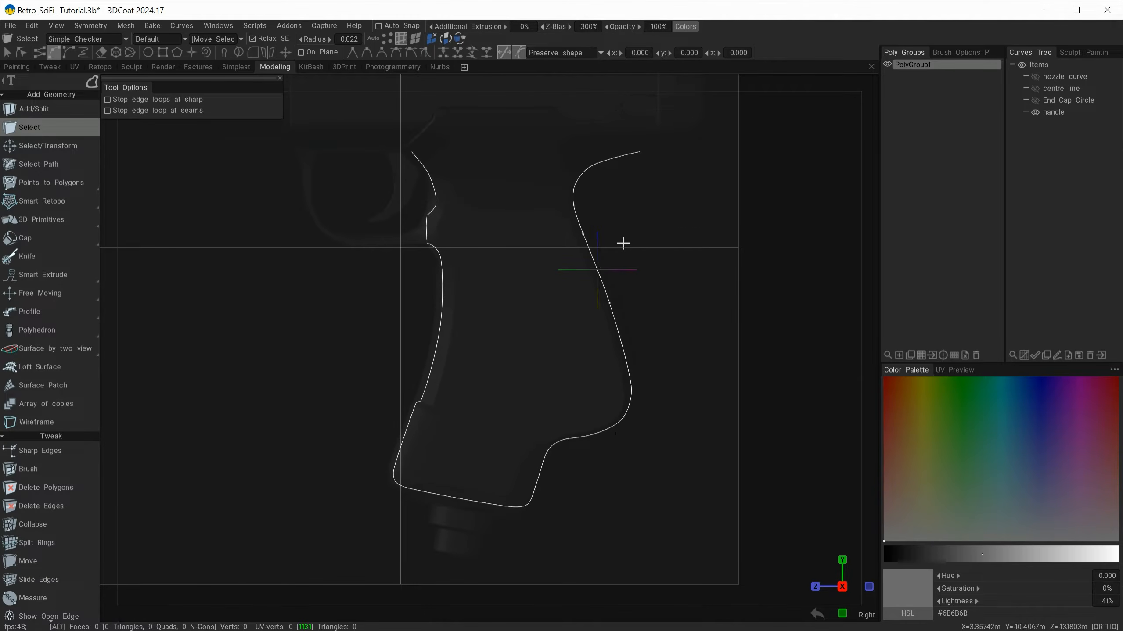
middle_click_drag(632, 223, 649, 281, "alt")
left_click(1035, 112)
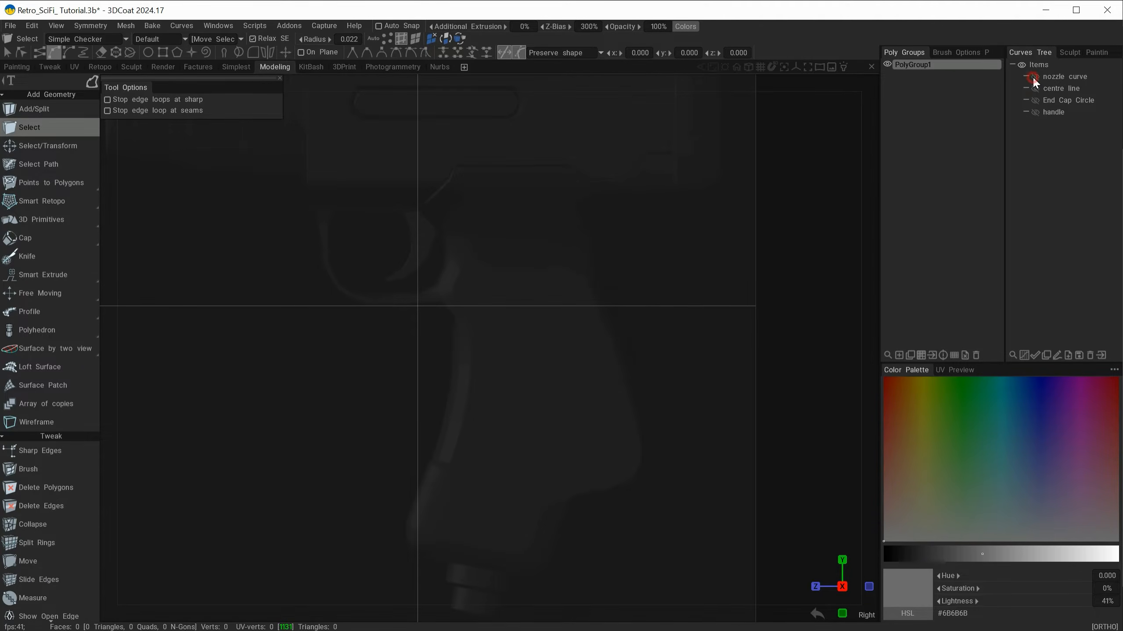
Step: Show the nozzle curve and the centre line over the side reference, checking the rounded corners of the stepped nozzle profile
left_click(1033, 77)
right_click_drag(672, 275, 619, 269, "alt")
middle_click_drag(619, 269, 780, 386, "alt")
right_click_drag(490, 298, 534, 298, "alt")
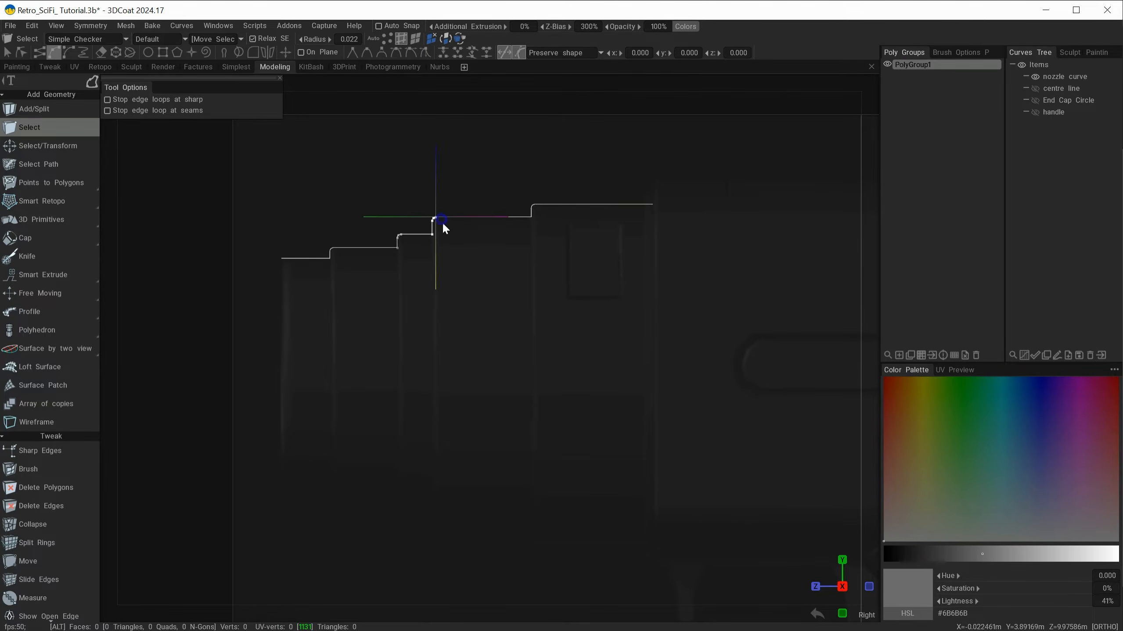
right_click_drag(442, 222, 495, 244, "alt")
middle_click_drag(494, 239, 518, 365, "alt")
right_click_drag(506, 324, 602, 343, "alt")
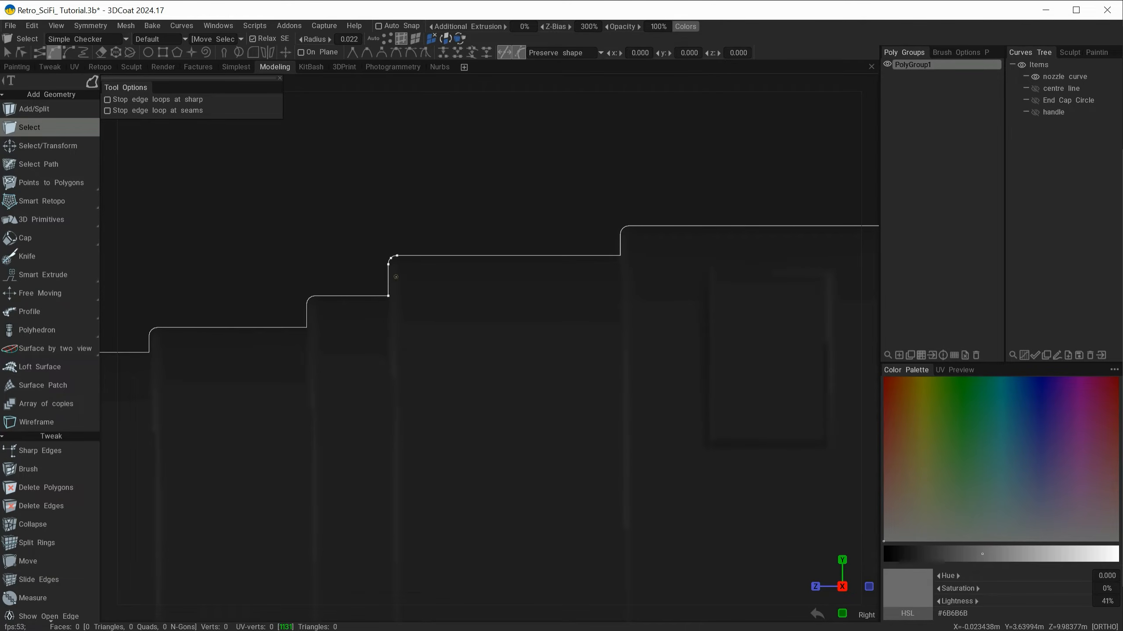
right_click_drag(557, 414, 435, 372, "alt")
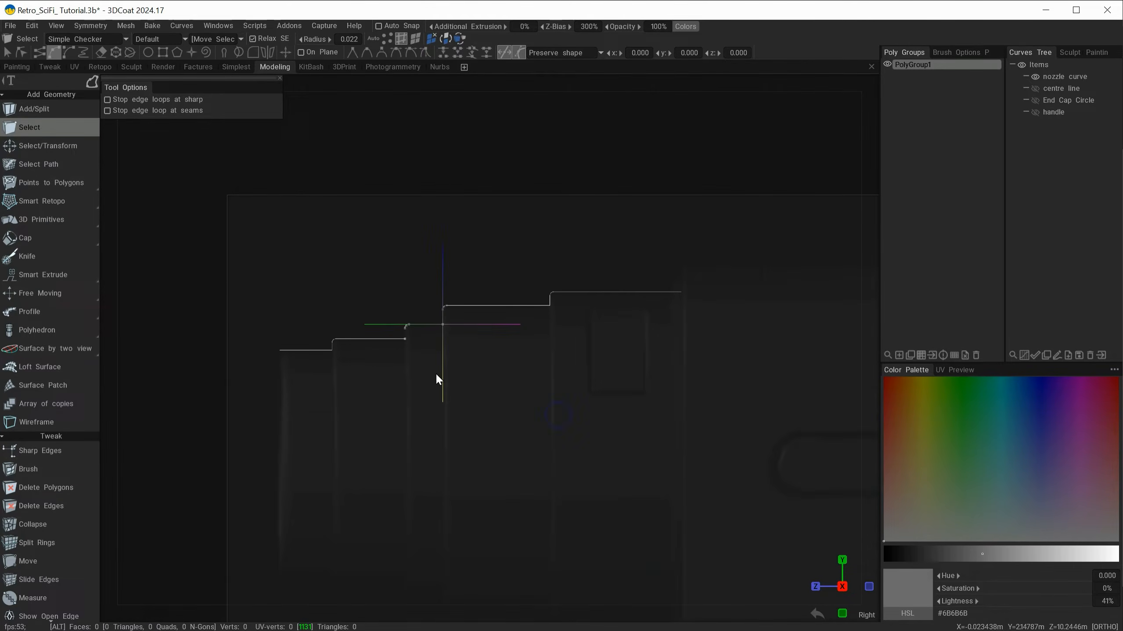
left_click(1036, 88)
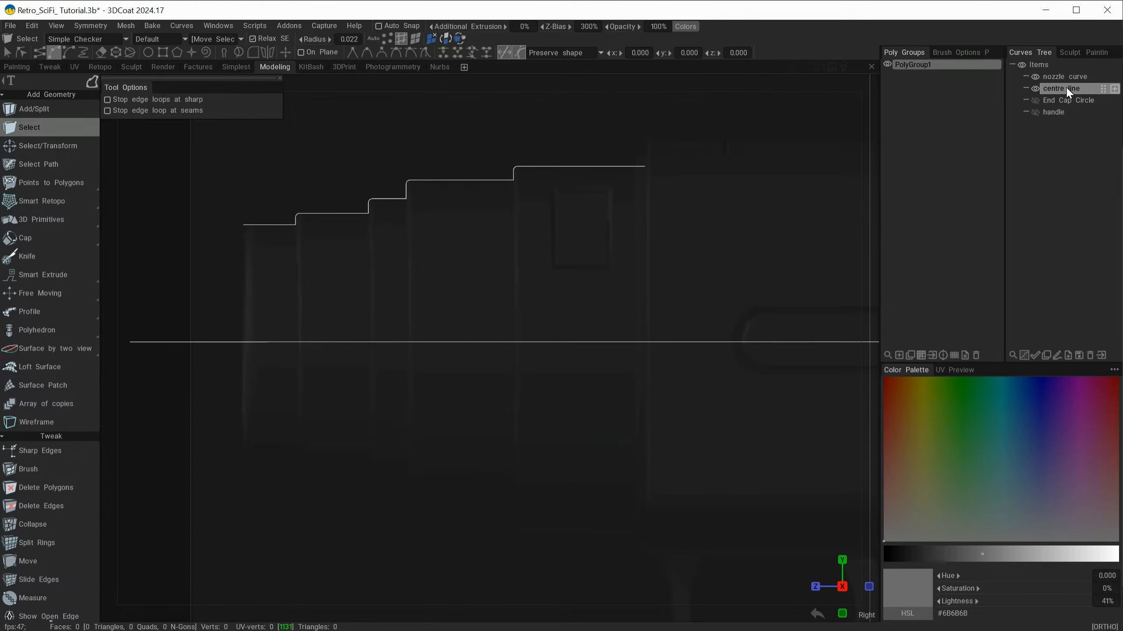
right_click_drag(508, 387, 437, 381, "alt")
middle_click_drag(436, 382, 411, 359, "alt")
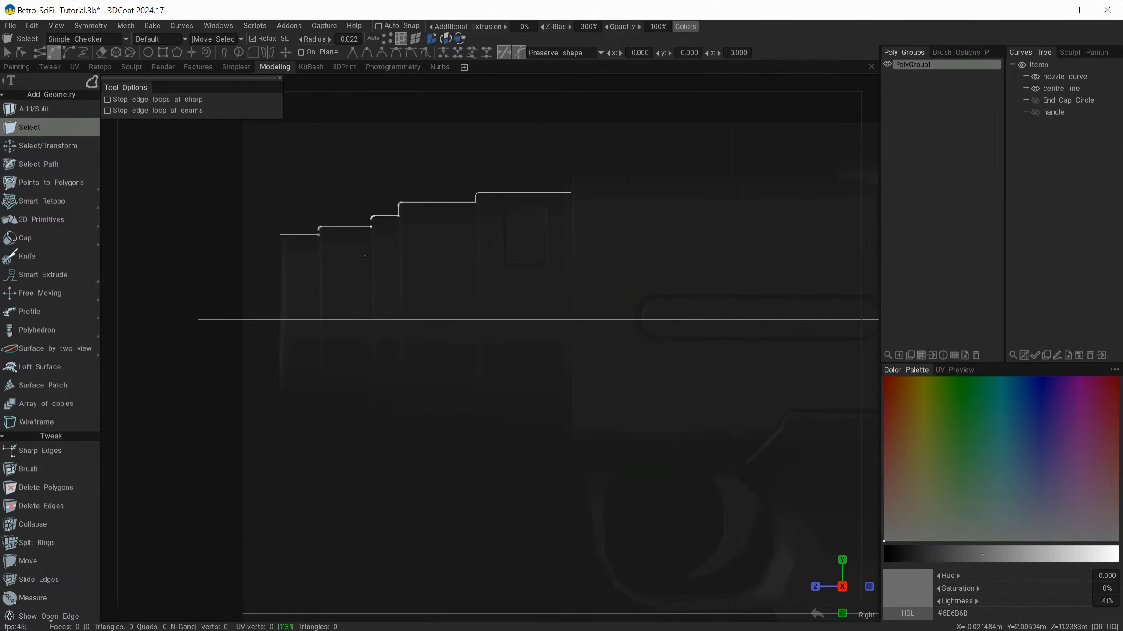
Step: Build a surface of revolution preview with the Polyhedron tool, using the nozzle curve as profile and the centre line as axis
mouse_move(21, 328)
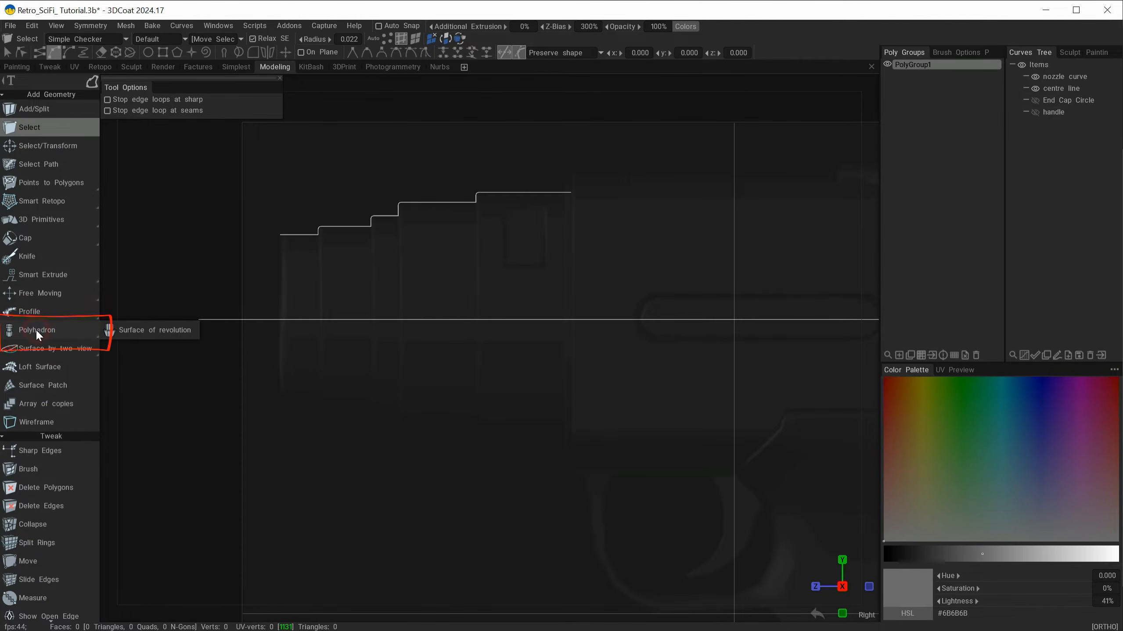
left_click(38, 331)
left_click_drag(139, 85, 181, 130)
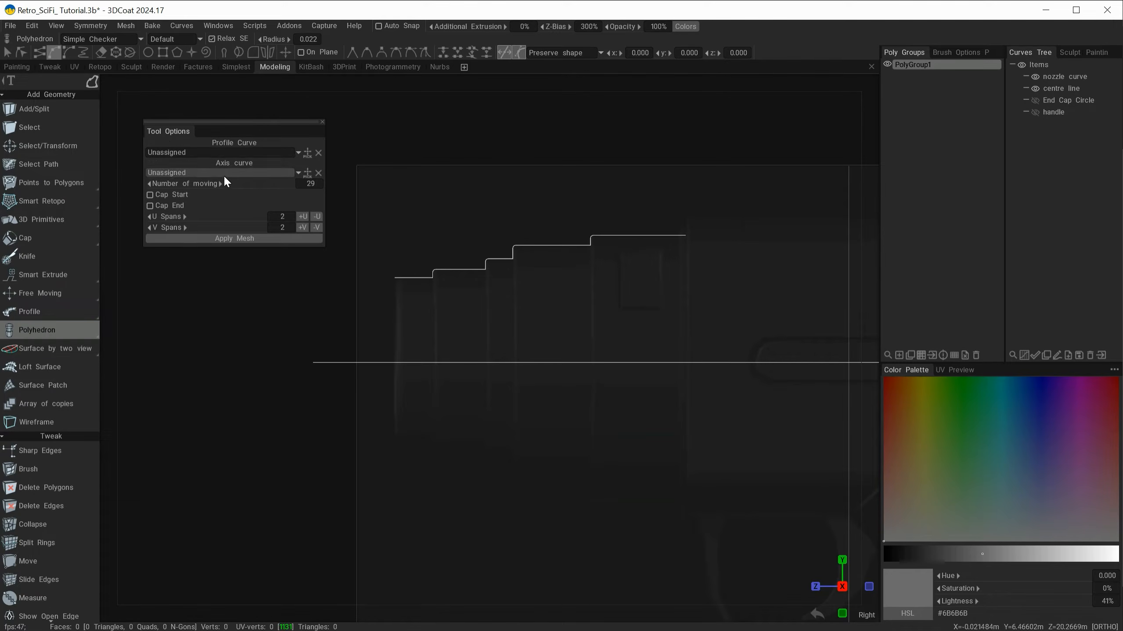
left_click(308, 153)
left_click(543, 245)
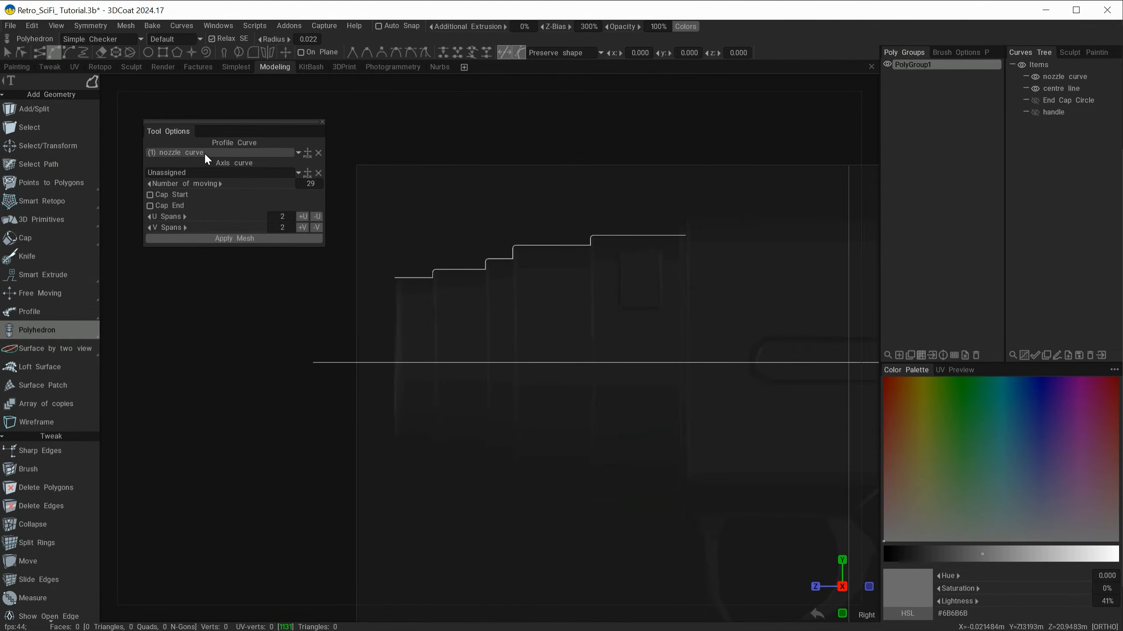
left_click(308, 173)
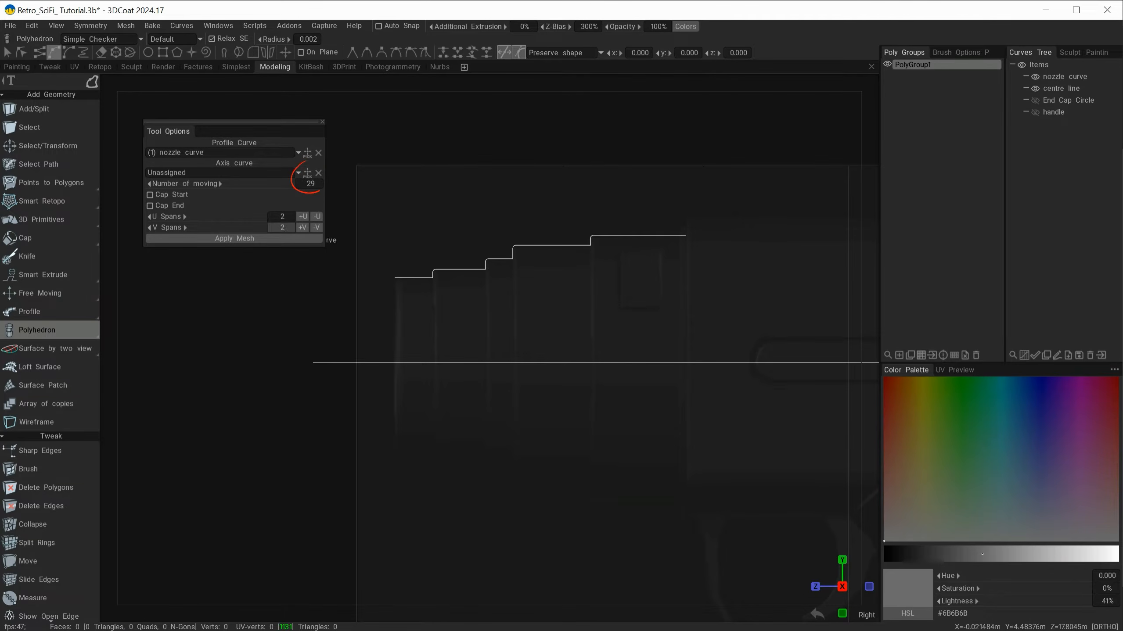
left_click(492, 363)
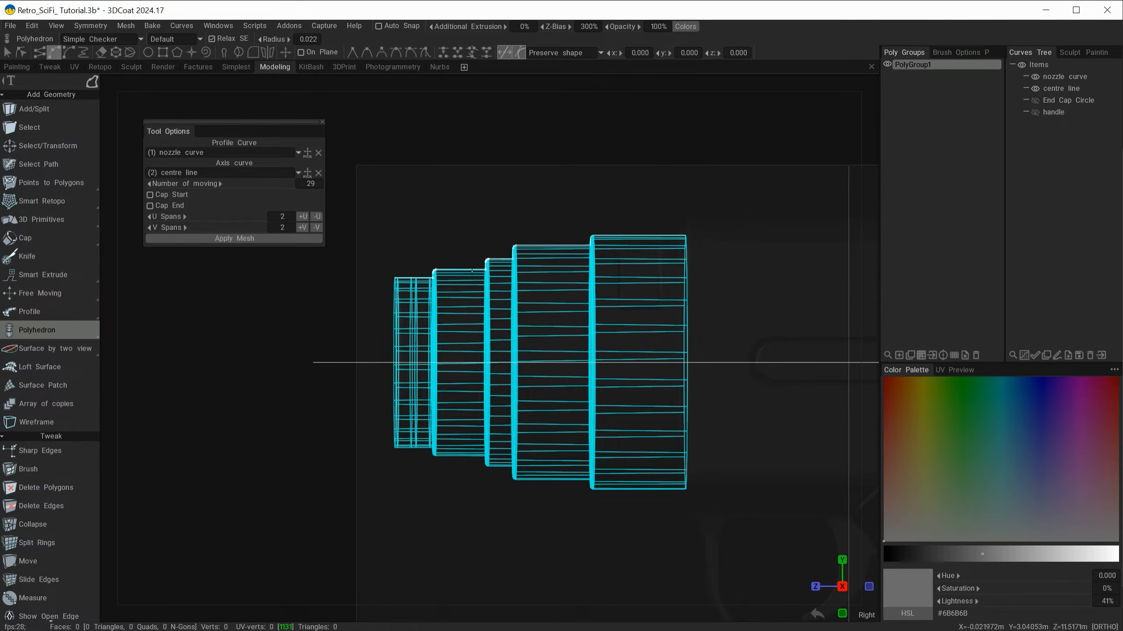
Step: Set the Number of moving for the revolved nozzle to 30
left_click_drag(381, 426, 338, 322)
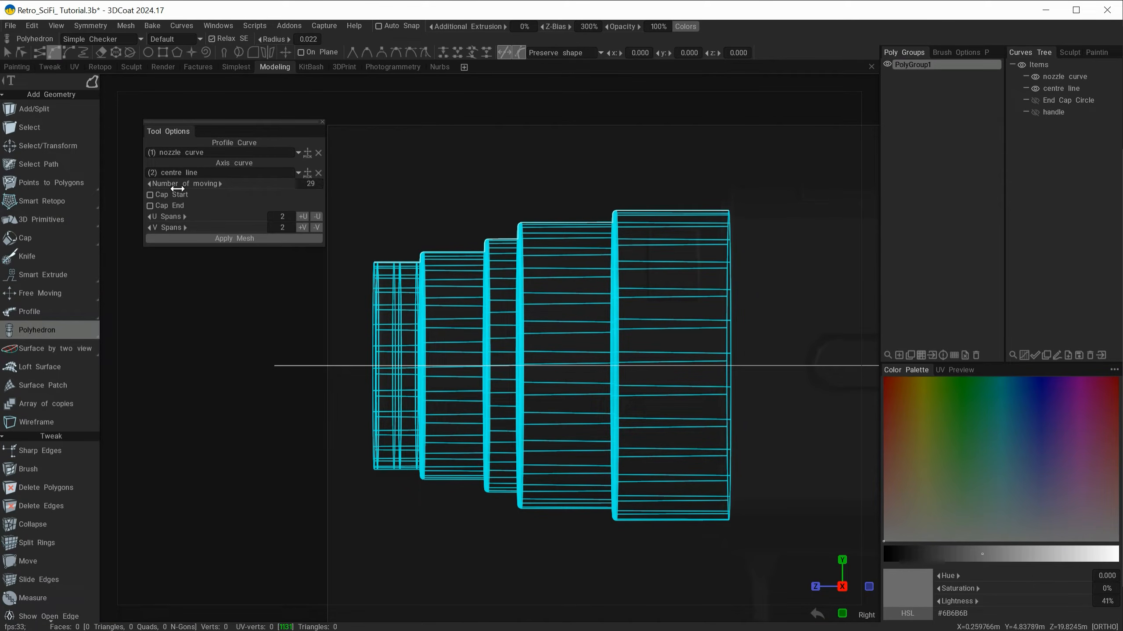
left_click_drag(541, 319, 645, 340)
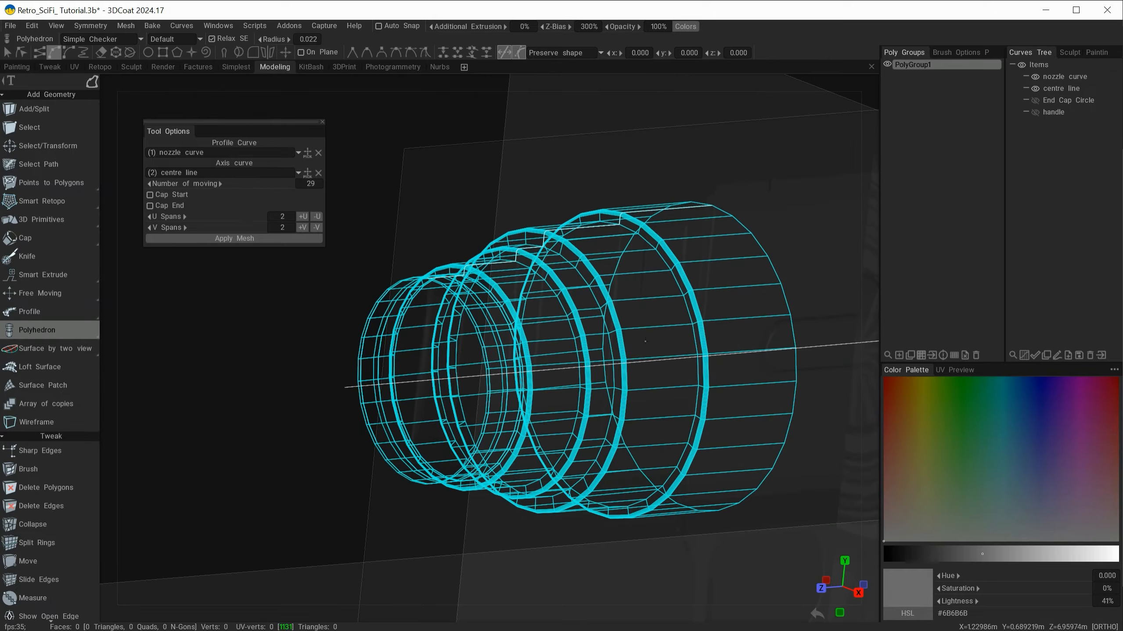
left_click_drag(265, 182, 324, 184)
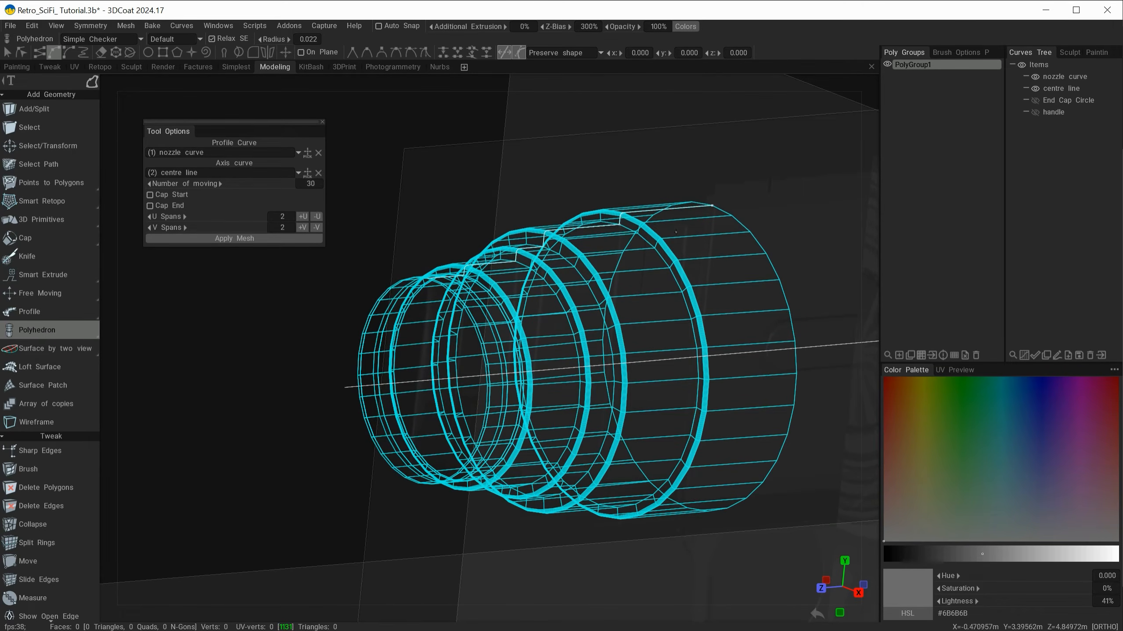
Step: Try Cap Start and Cap End on the revolved nozzle and turn both options off again
left_click(150, 195)
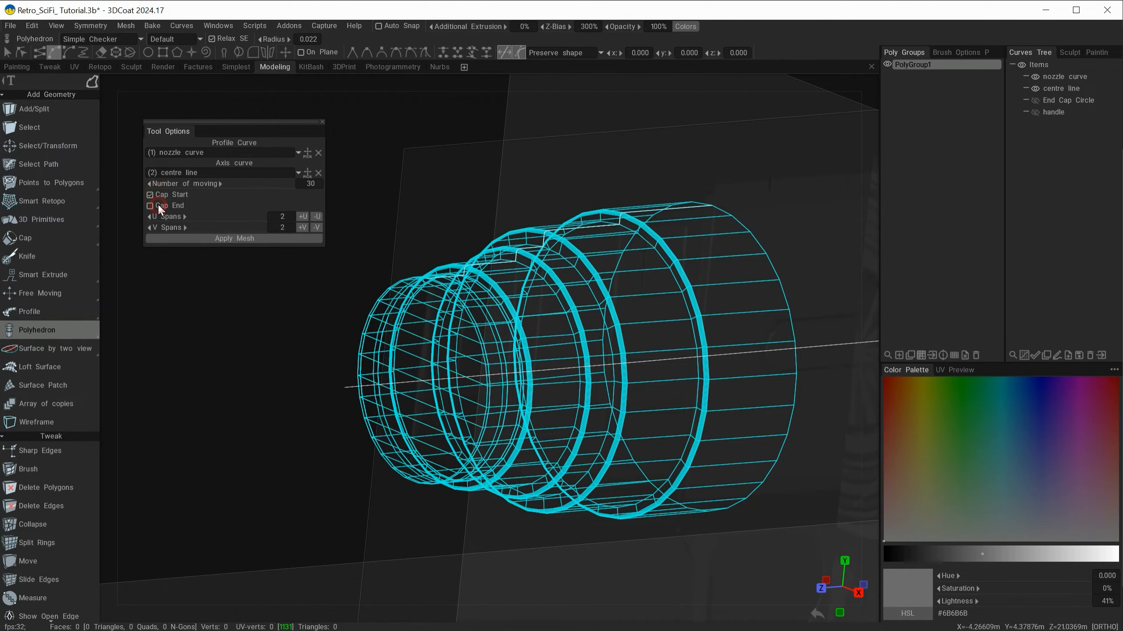
left_click(158, 206)
left_click_drag(532, 320, 570, 310, "alt")
left_click(165, 197)
left_click(166, 204)
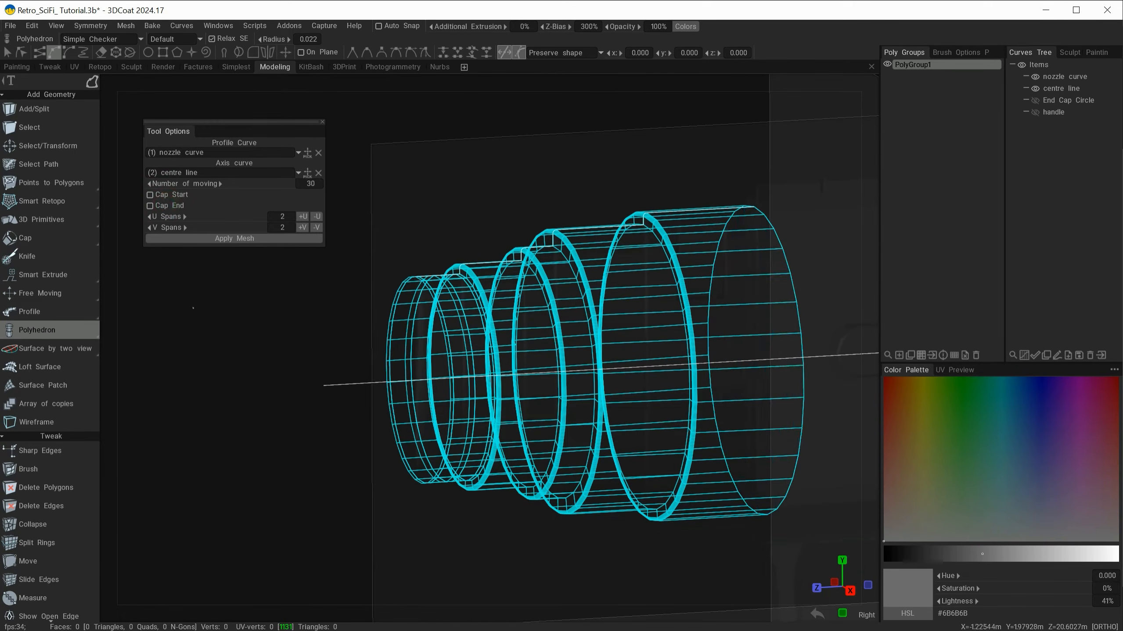
Step: Try U Spans values of 3 and 4 on the nozzle preview and return to 2
left_click(184, 216)
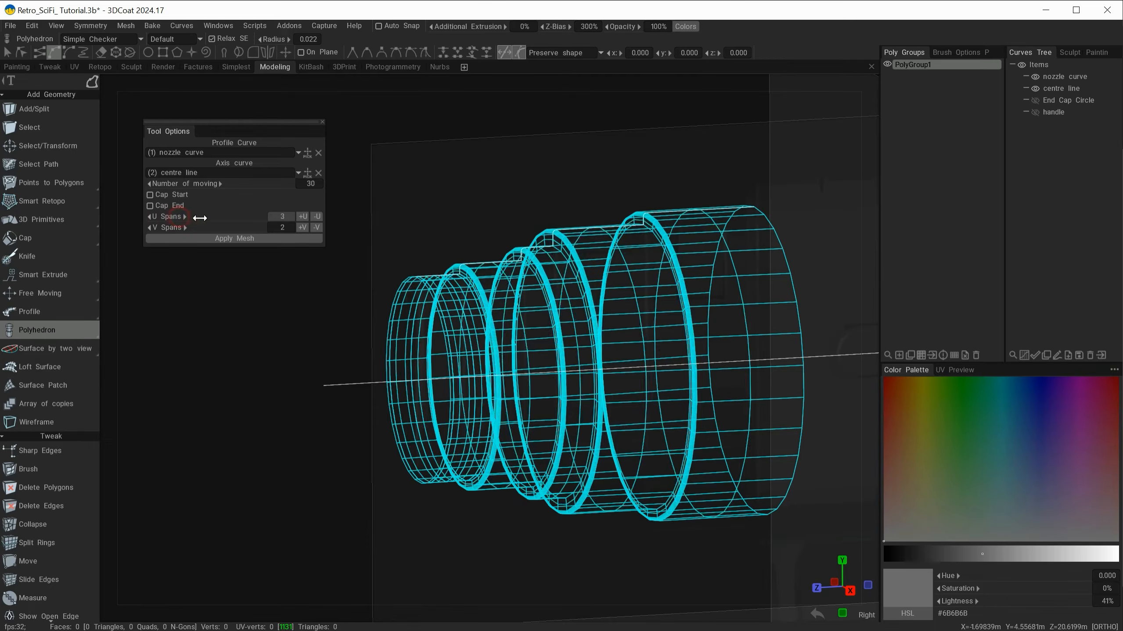
mouse_move(200, 217)
left_mouse_down()
mouse_move(222, 216)
mouse_move(184, 216)
left_mouse_up()
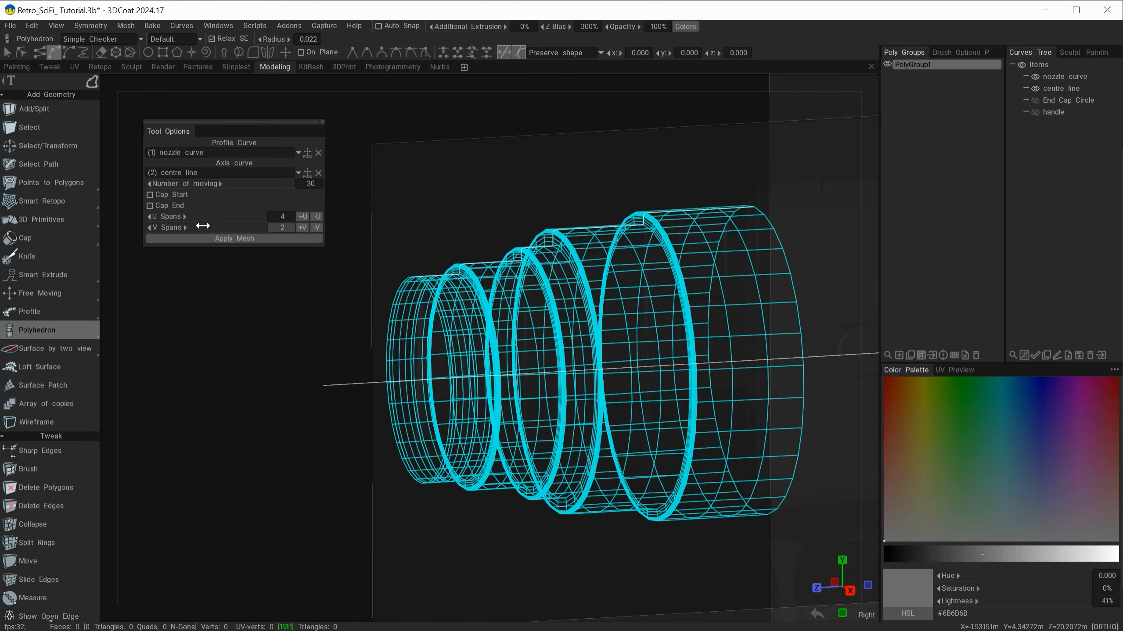
left_click_drag(428, 383, 457, 390, "alt")
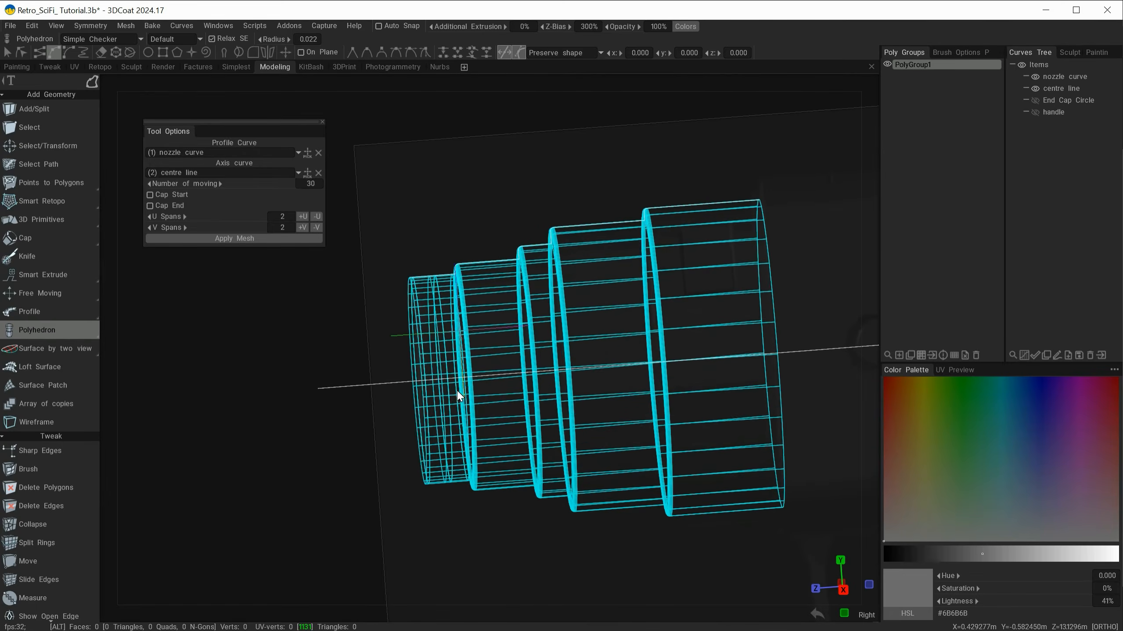
Step: Examine the edge loops at the rounded step corners of the nozzle preview, up close and in the right-side view
right_click_drag(566, 222, 669, 269, "alt")
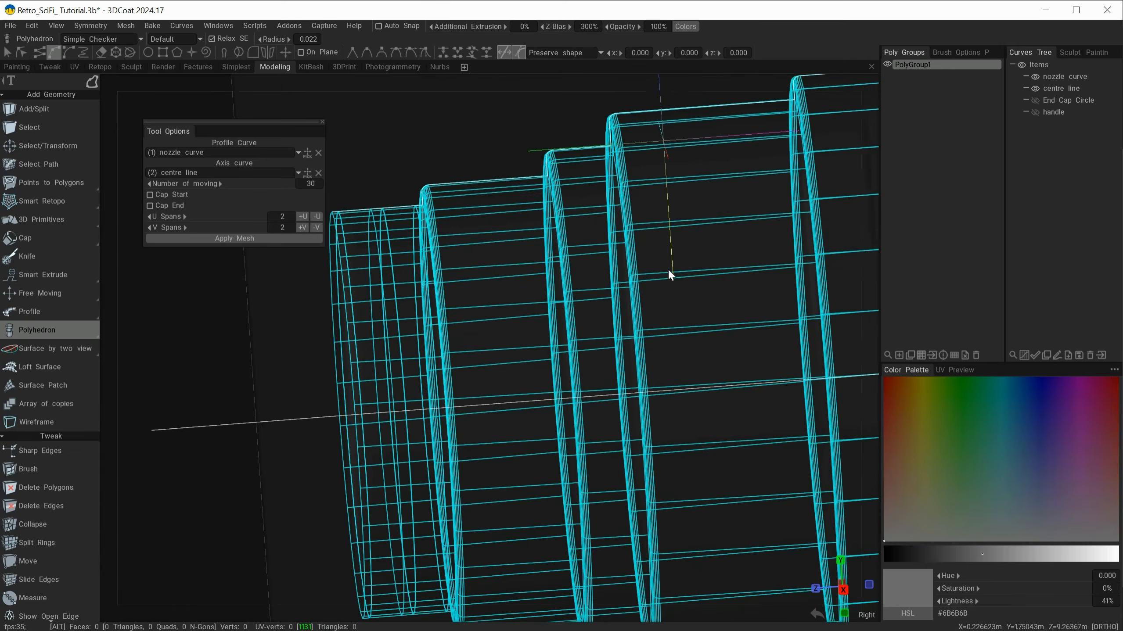
middle_click_drag(669, 269, 542, 482, "alt")
right_click_drag(461, 330, 682, 383, "alt")
mouse_move(640, 391)
left_mouse_down("alt")
mouse_move(657, 376)
mouse_move(661, 385)
left_mouse_up("alt")
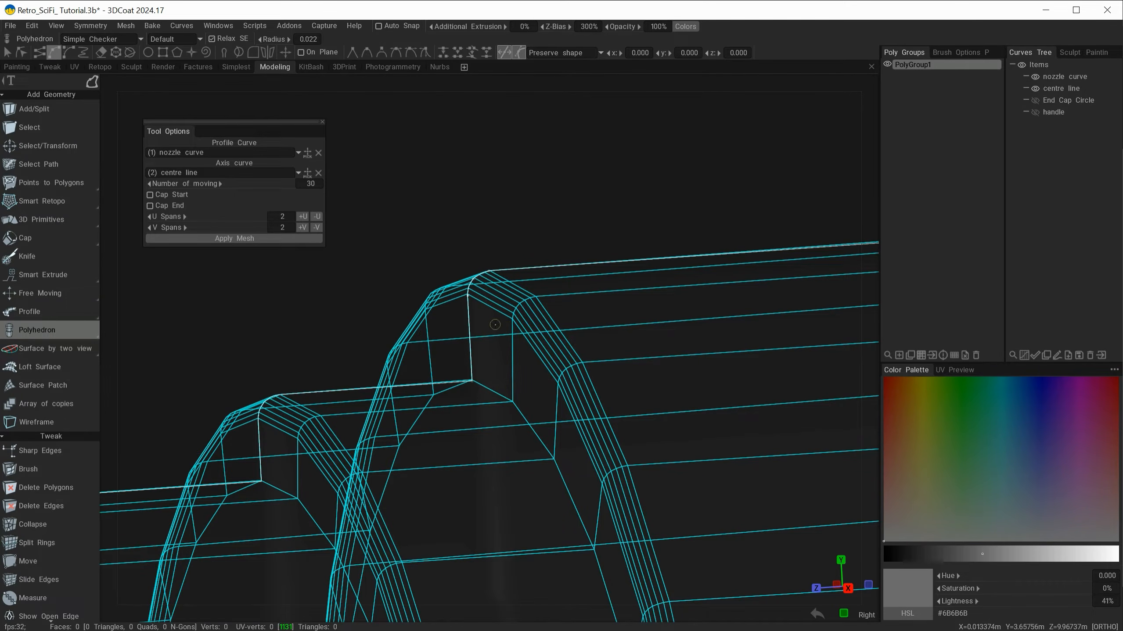
left_click_drag(495, 324, 527, 388, "alt")
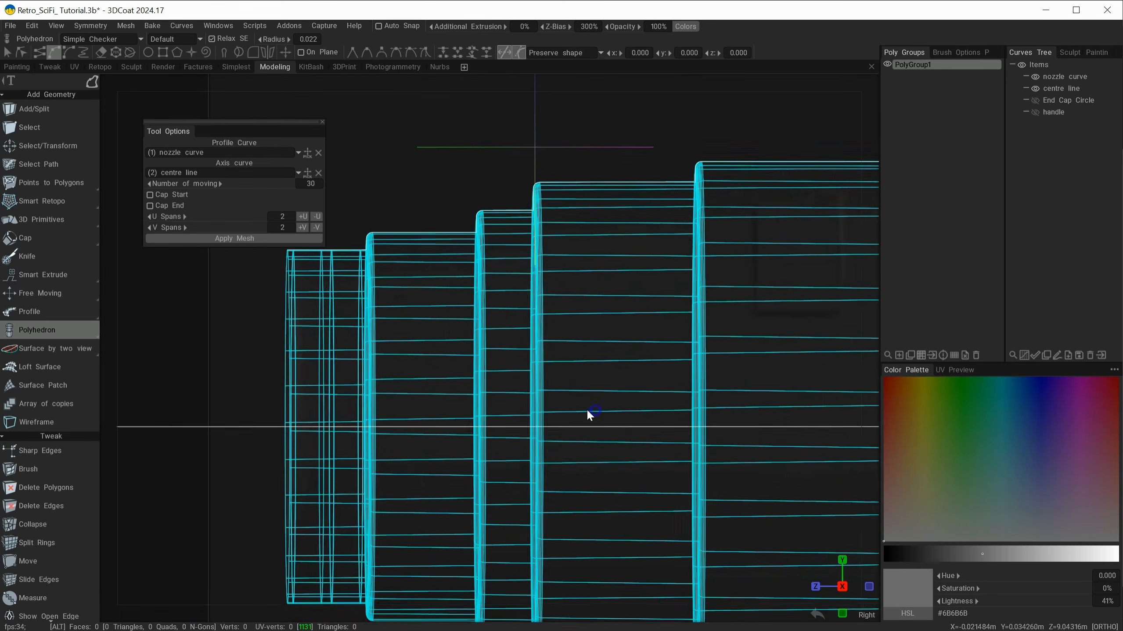
left_click_drag(587, 412, 572, 392, "alt")
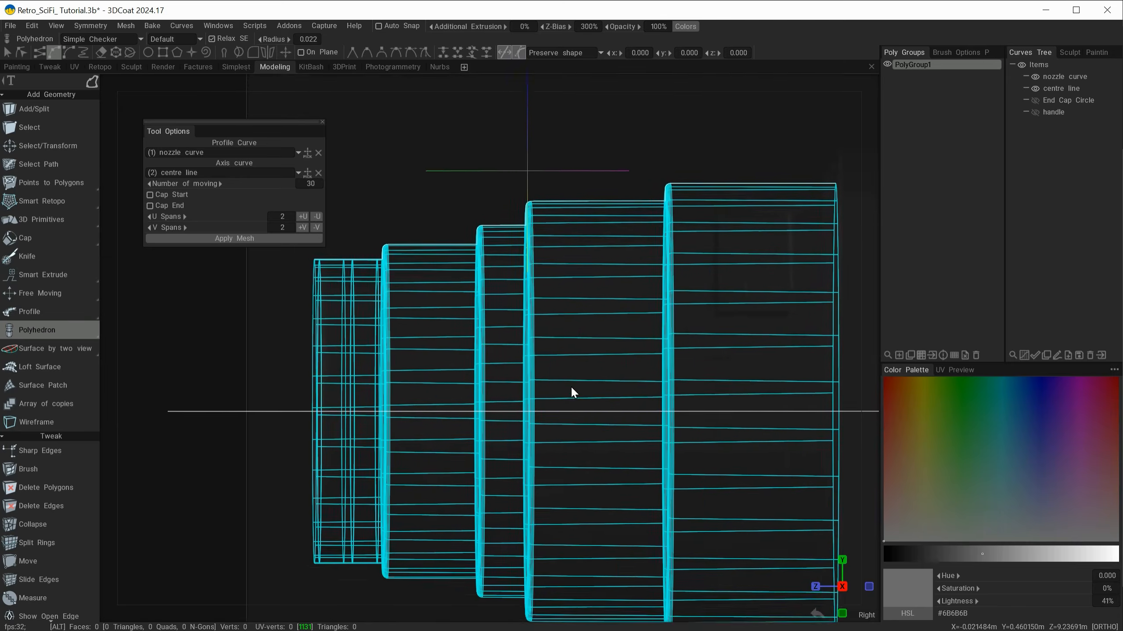
Step: Try lowering the nozzle curve toward the centre line and settle its Y position at about 3.357 to adjust the nozzle's diameter
middle_click_drag(571, 387, 568, 416, "alt")
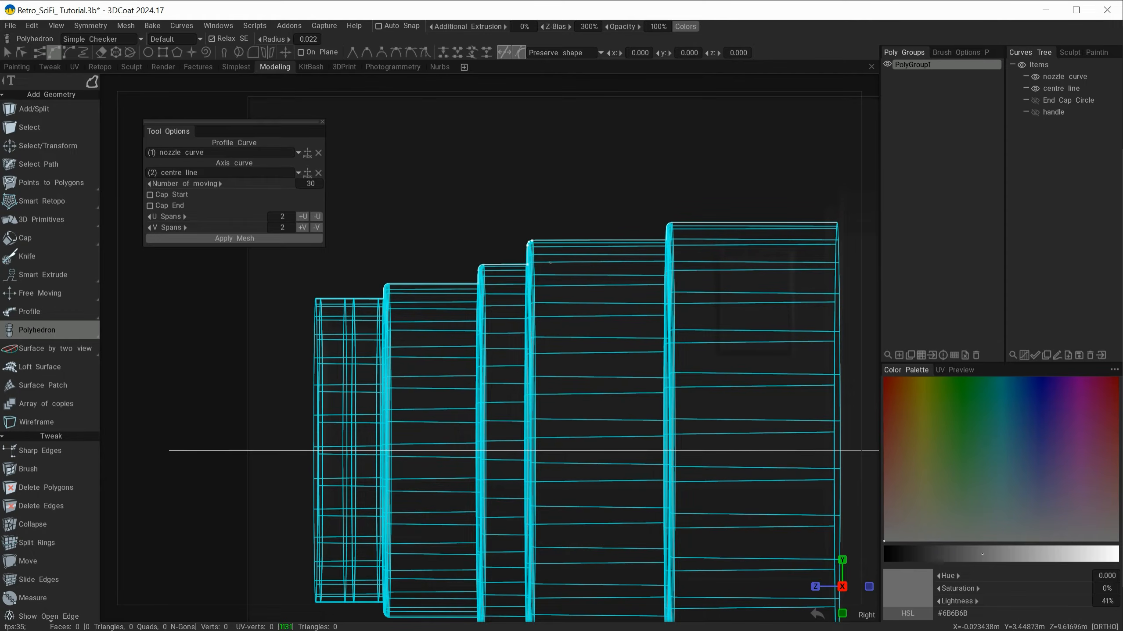
left_click(1058, 78)
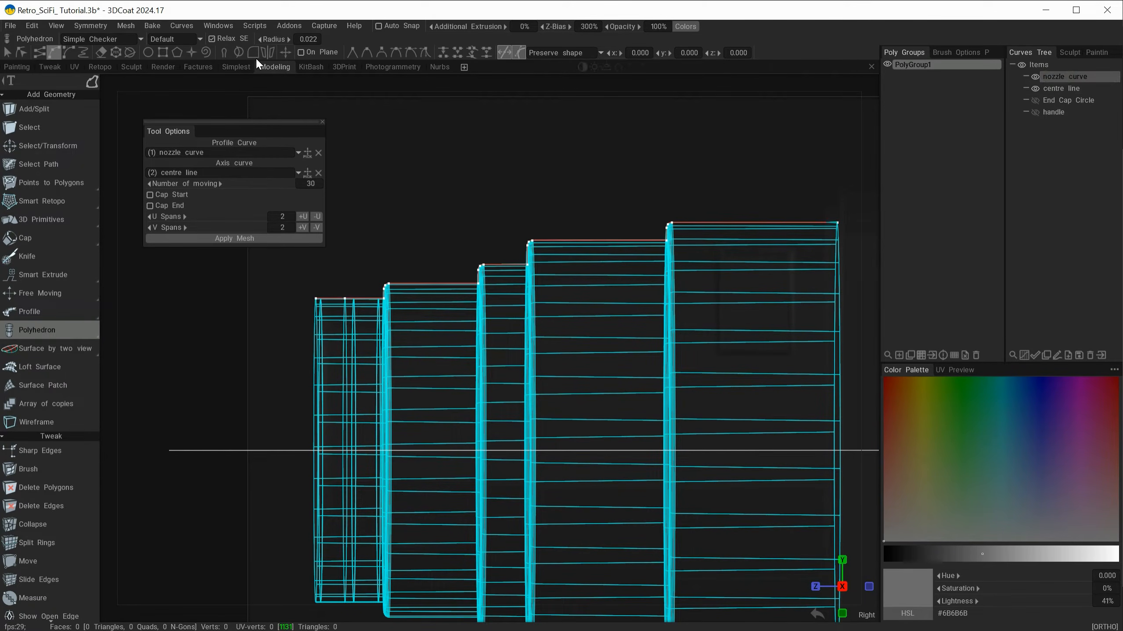
left_click(91, 80)
left_click(286, 53)
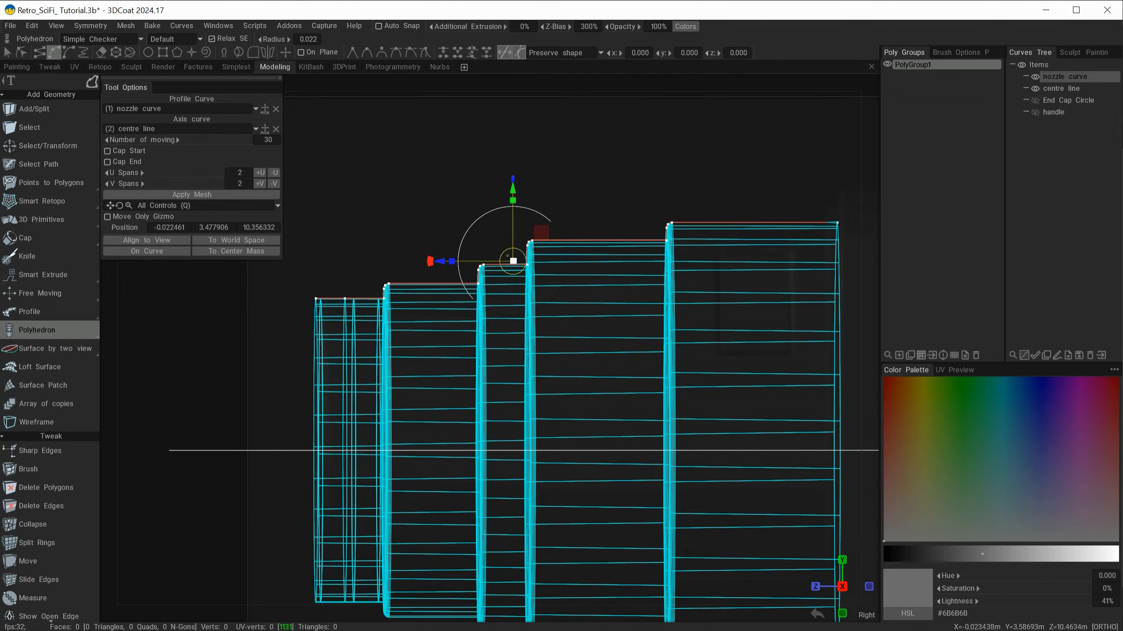
left_click_drag(513, 259, 512, 308)
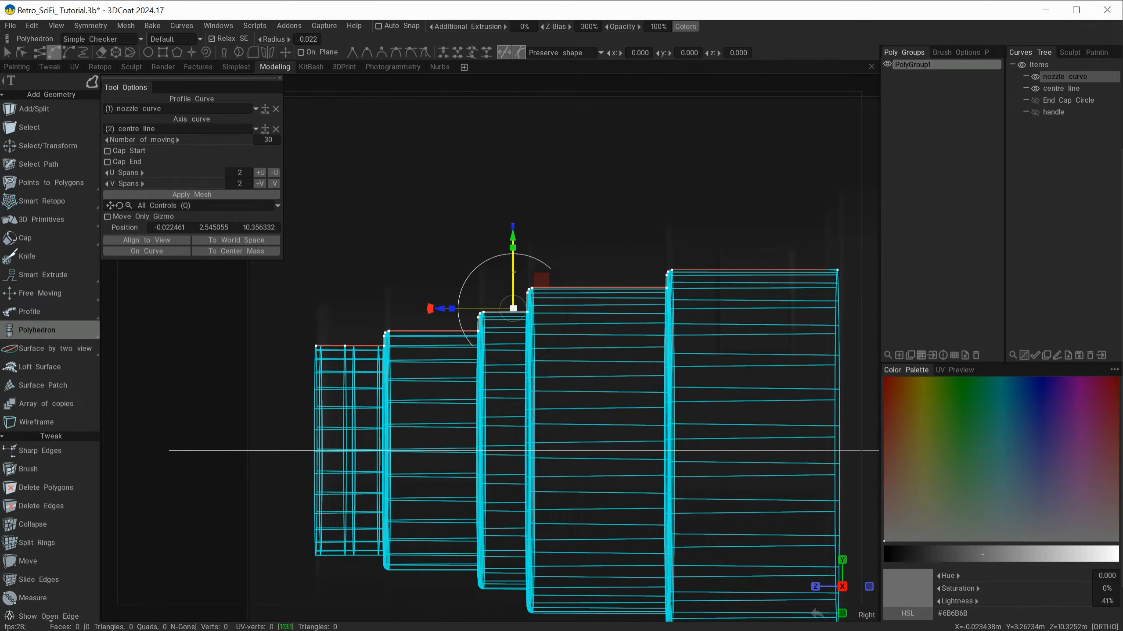
left_click_drag(512, 308, 513, 267)
scroll(512, 267, "down", 3)
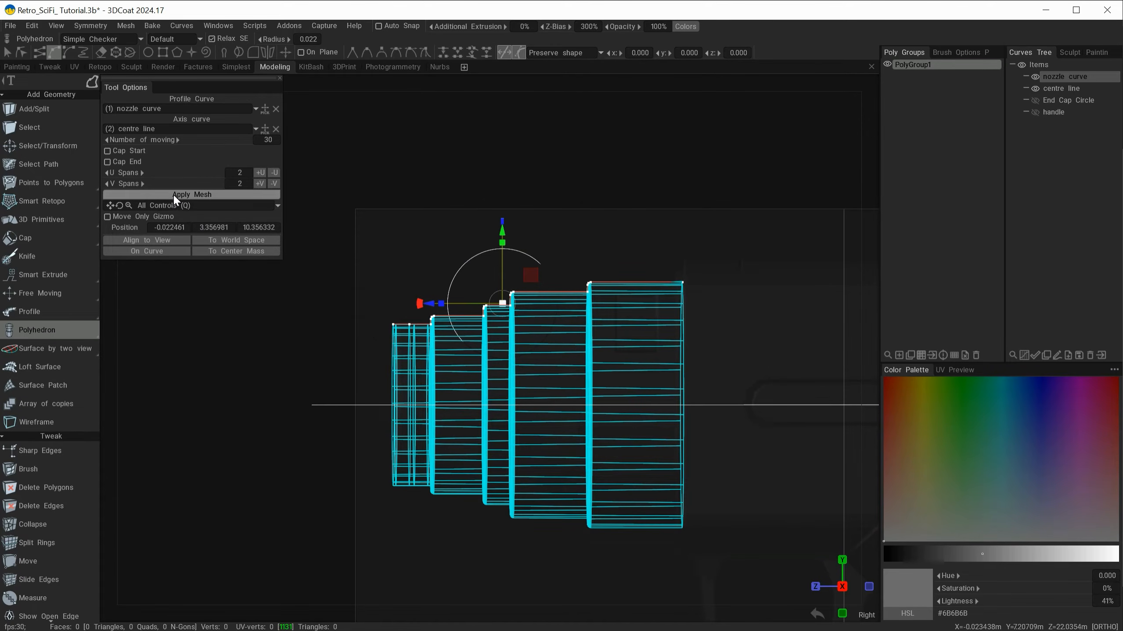
Step: Check that symmetry is disabled and apply the revolved nozzle preview as a mesh
key("s")
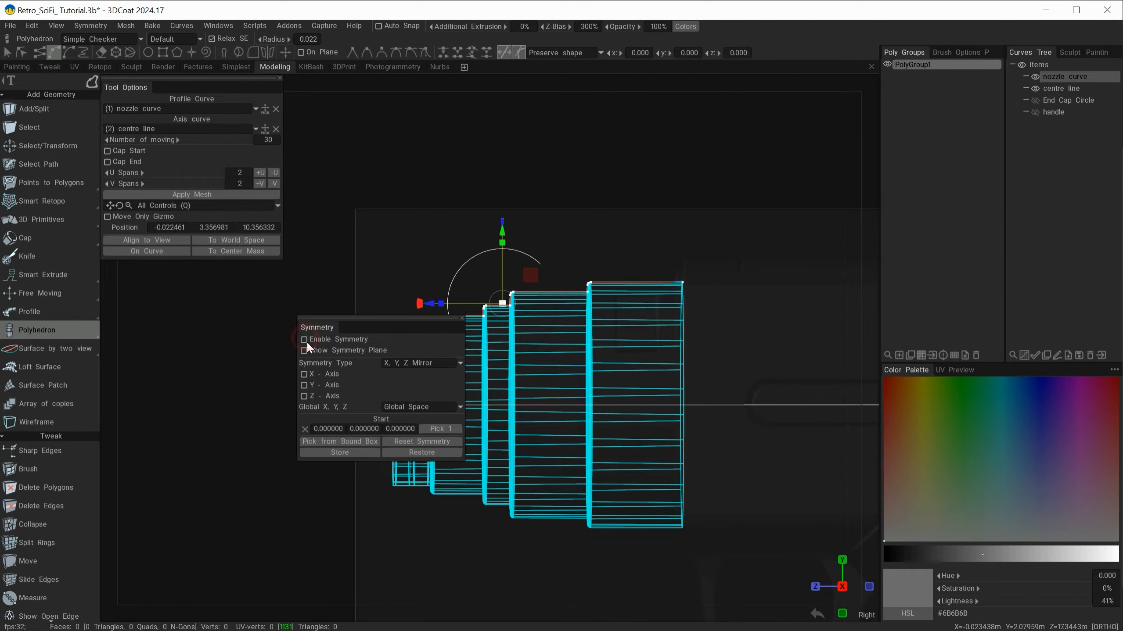
left_click(164, 195)
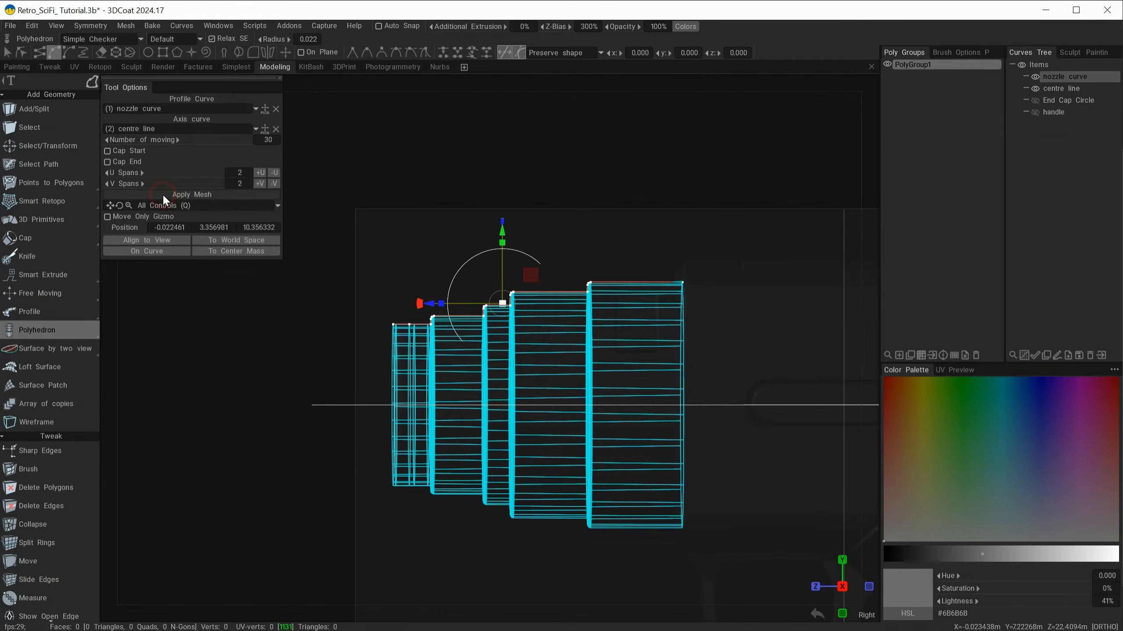
left_click_drag(255, 379, 334, 453, "alt")
left_click_drag(483, 395, 537, 384, "alt")
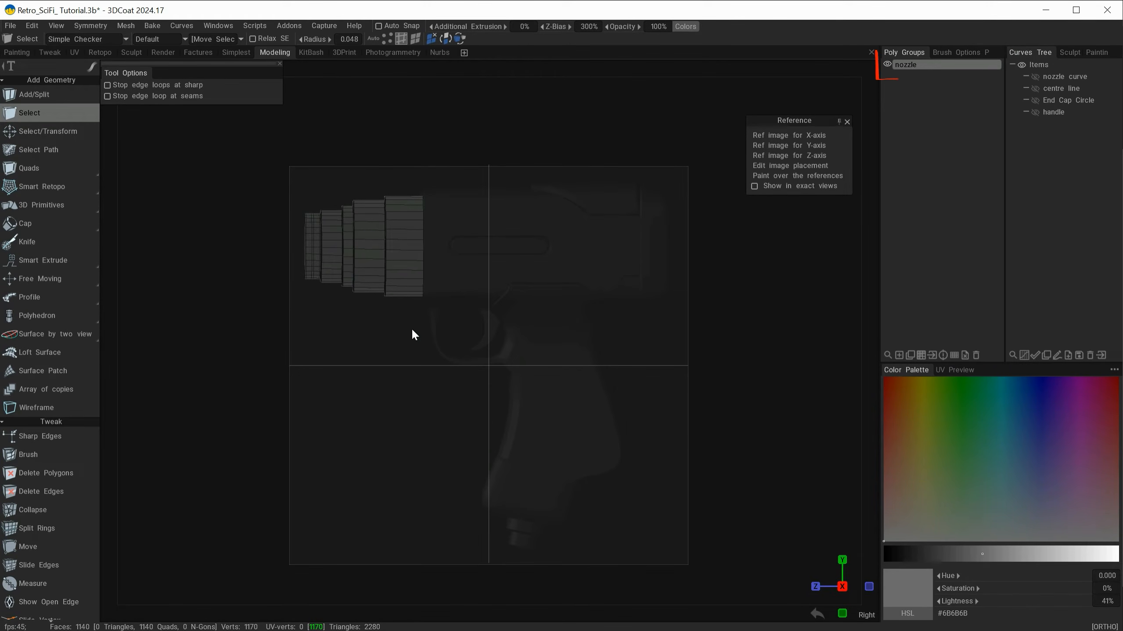
Step: Toggle the nozzle group's visibility to compare the mesh with the side reference image
left_click(886, 65)
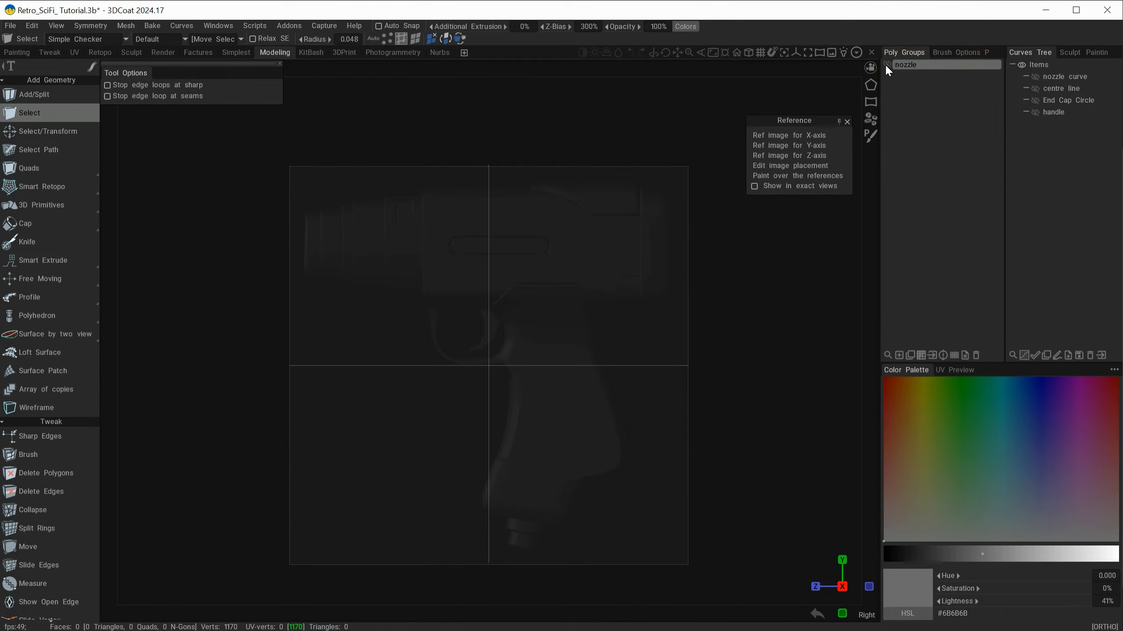
left_click(886, 65)
left_click(886, 65)
left_click(886, 64)
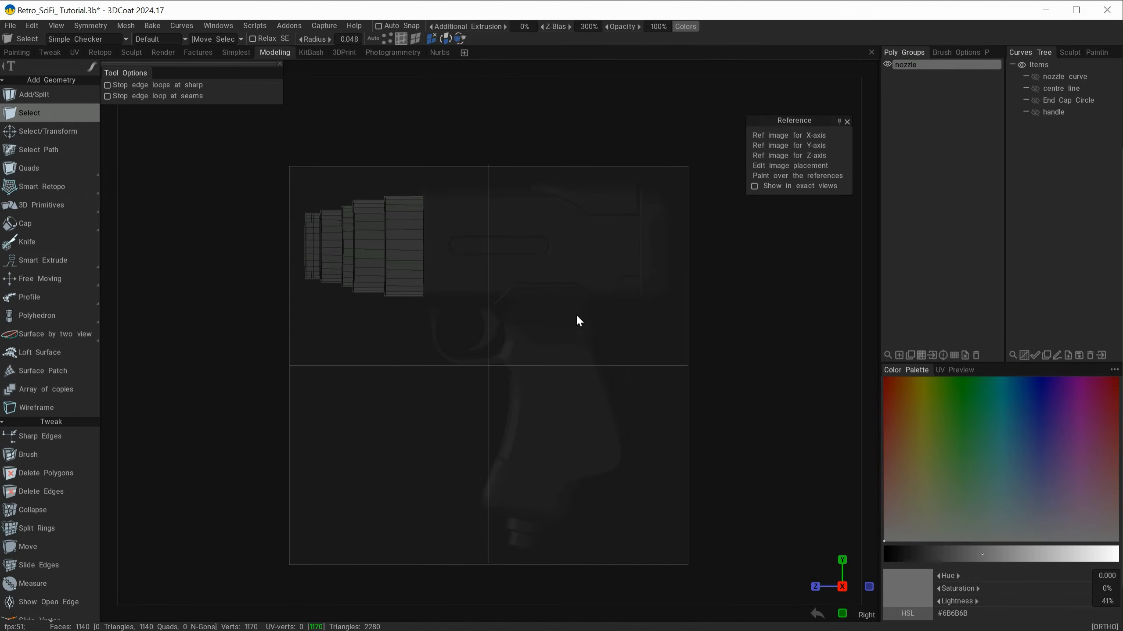
Step: Hide the side and top reference images through the image placement editor and close its guides
left_click(790, 165)
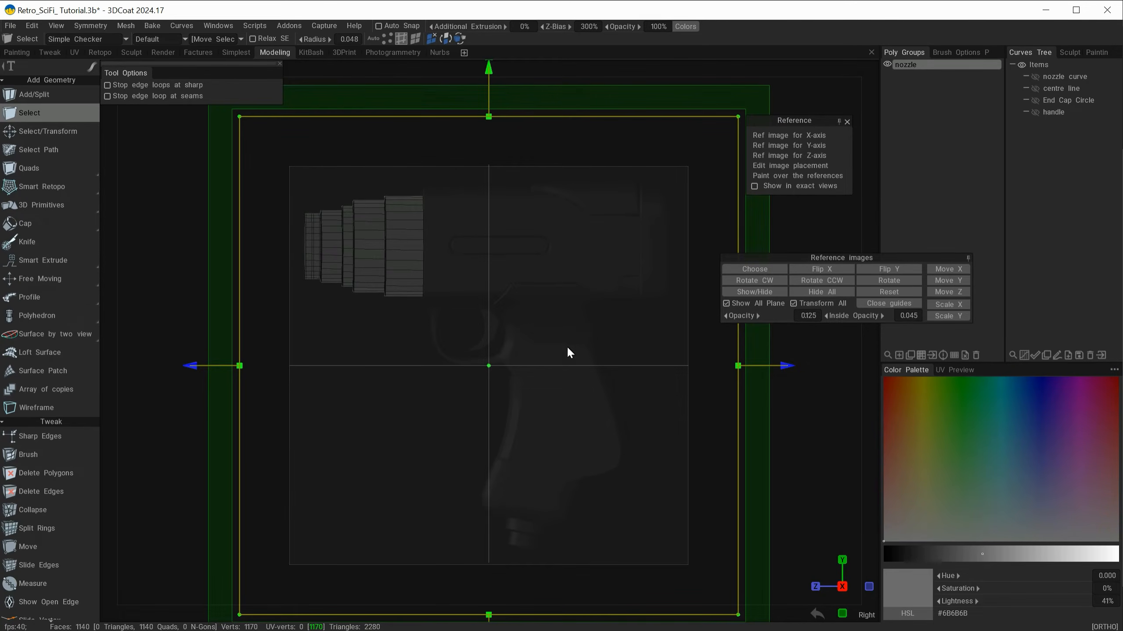
left_click(757, 293)
left_click_drag(392, 422, 389, 519, "alt")
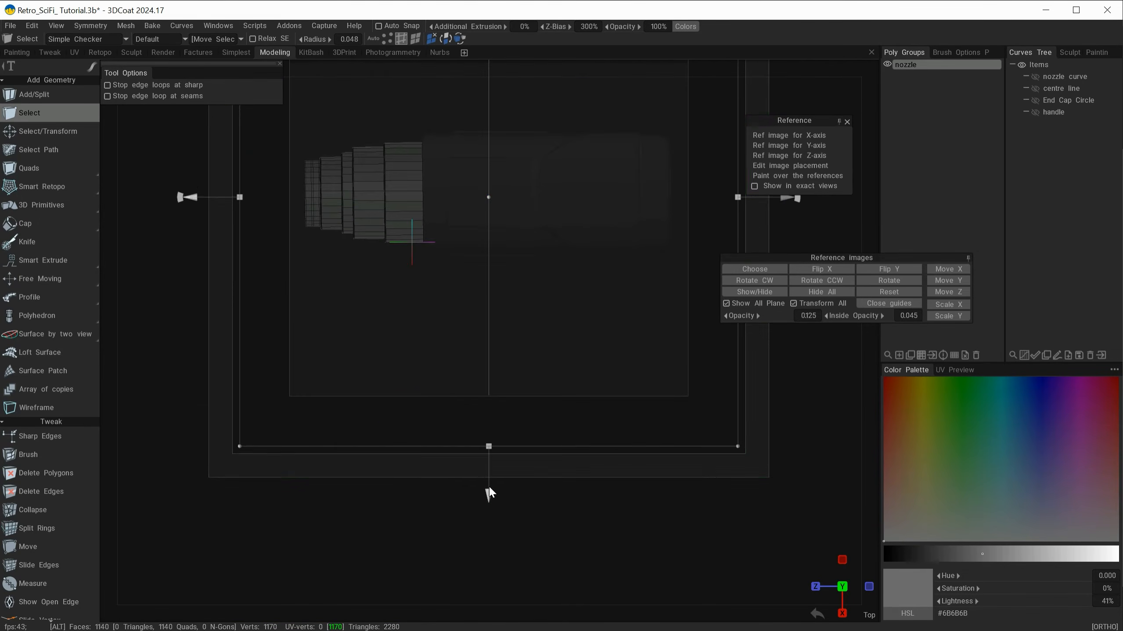
left_click(752, 292)
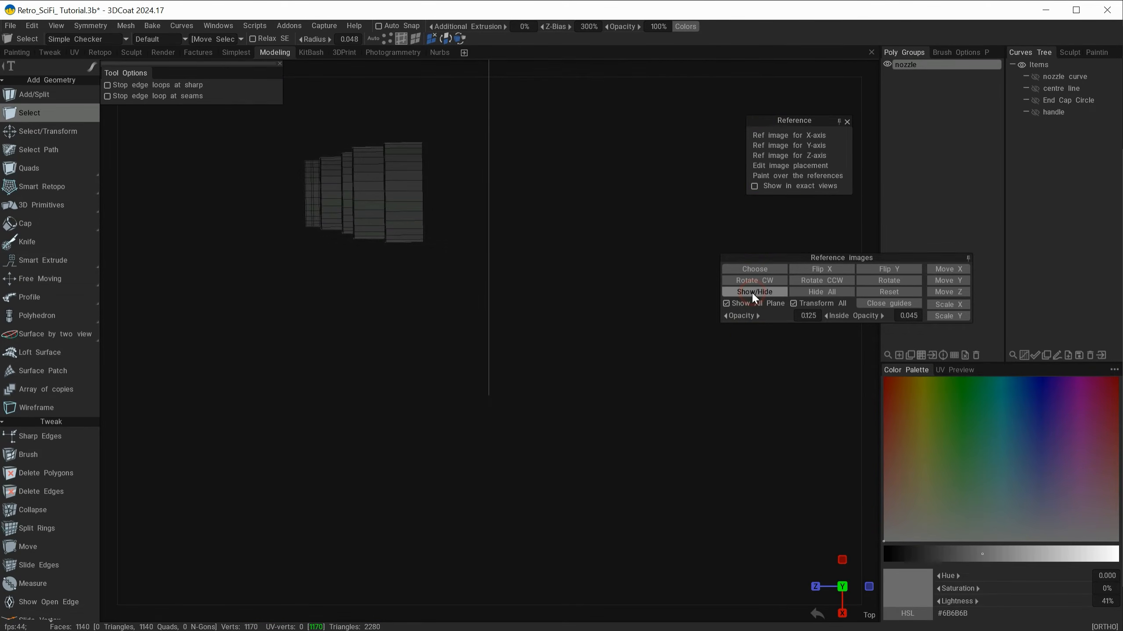
left_click(889, 303)
Step: In the front view, add a new poly group named Main and hide the nozzle group
left_click_drag(835, 265, 689, 397, "alt")
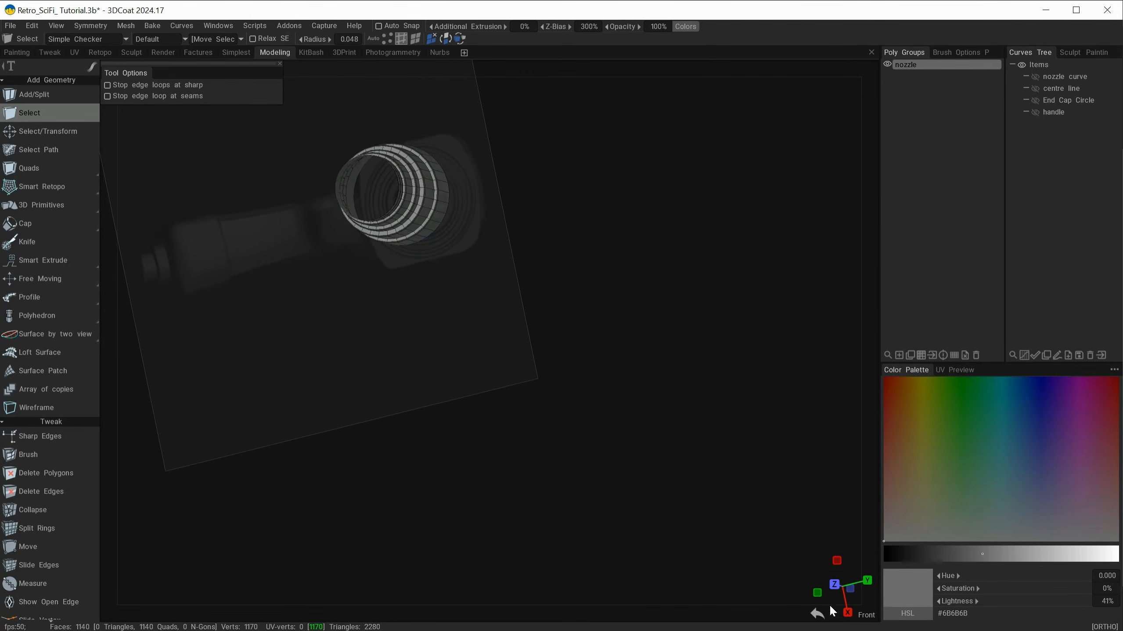
left_click(833, 584)
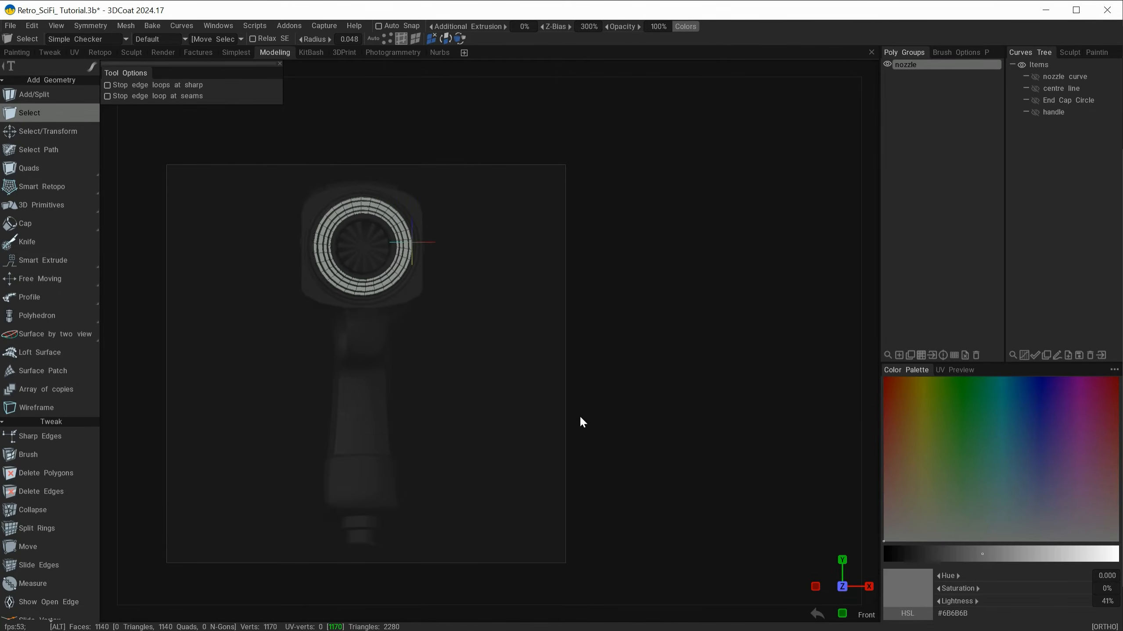
middle_click_drag(580, 417, 725, 435, "alt")
right_click_drag(725, 435, 662, 402, "alt")
middle_click_drag(617, 377, 556, 427, "alt")
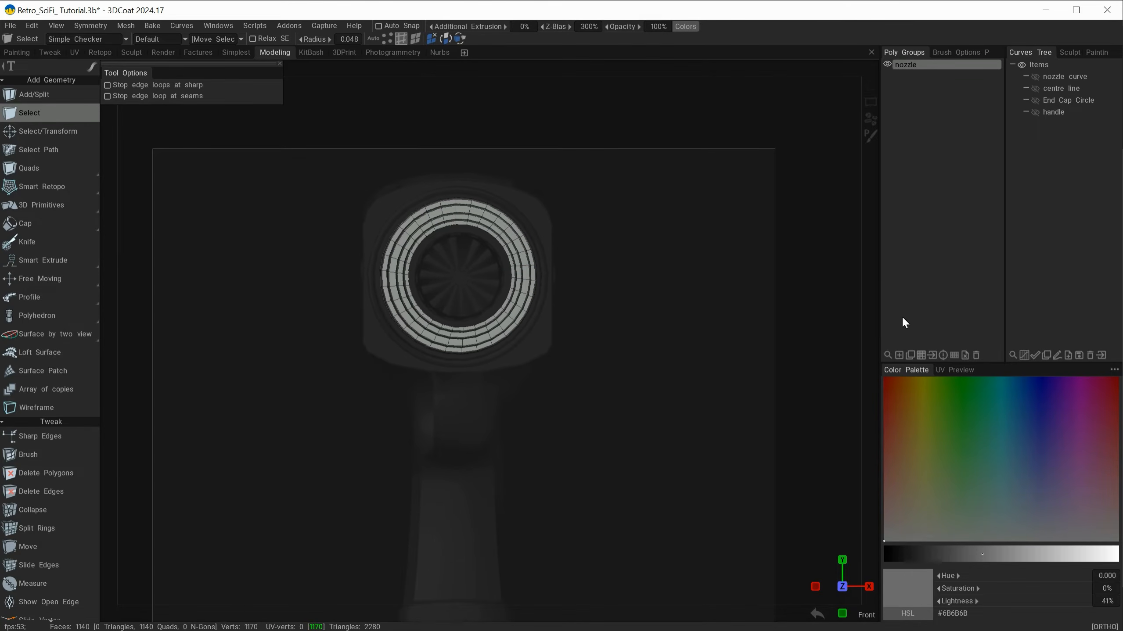
left_click(899, 355)
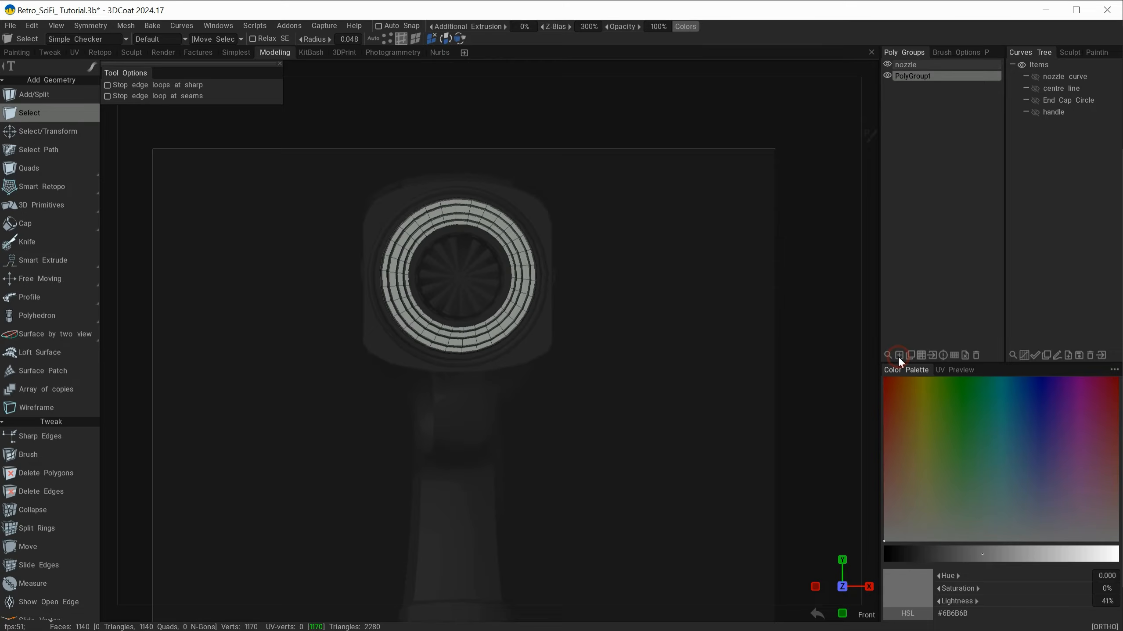
double_click(920, 77)
type("Main")
key("Return")
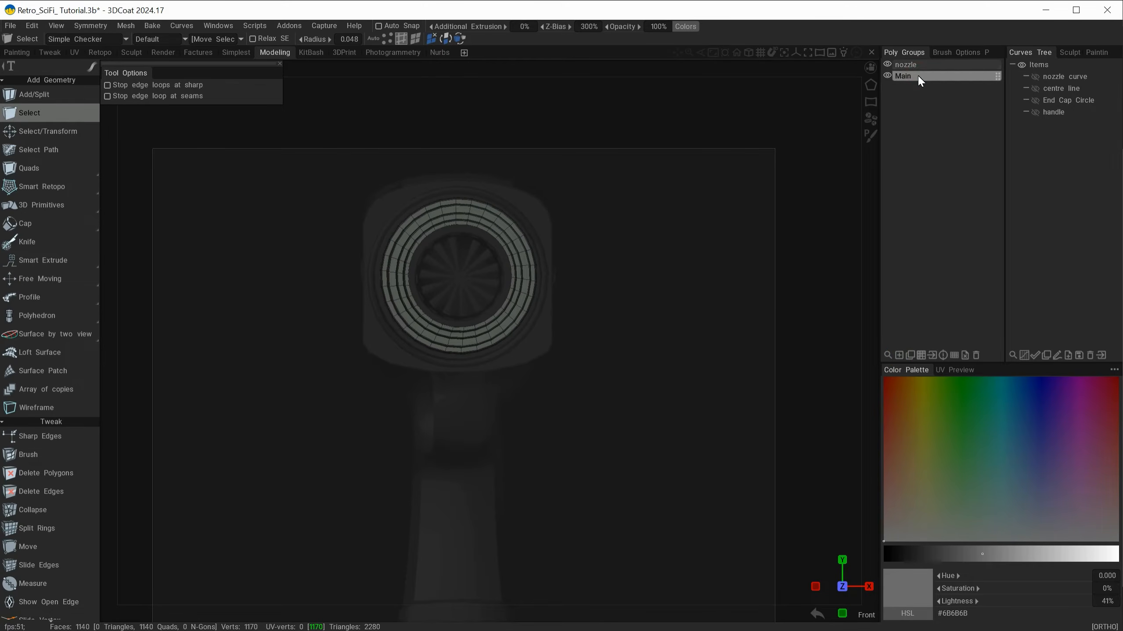
left_click(887, 64)
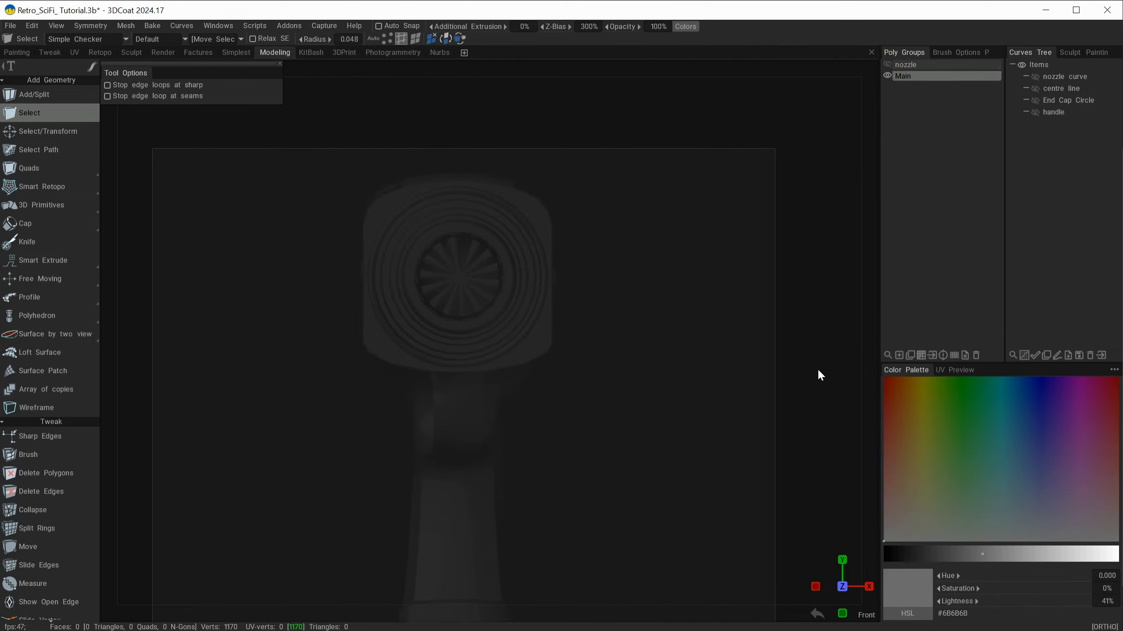
Step: Create a small single quad with Points to Polygons at the upper-left corner of the body in the front reference
scroll(368, 241, "up", 2)
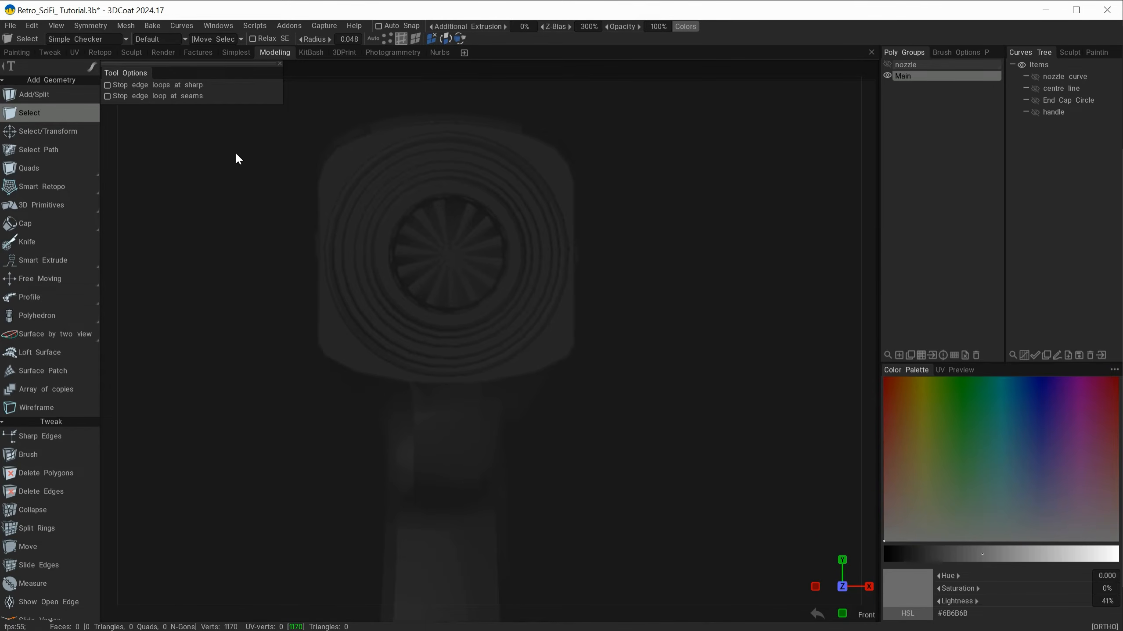
mouse_move(21, 182)
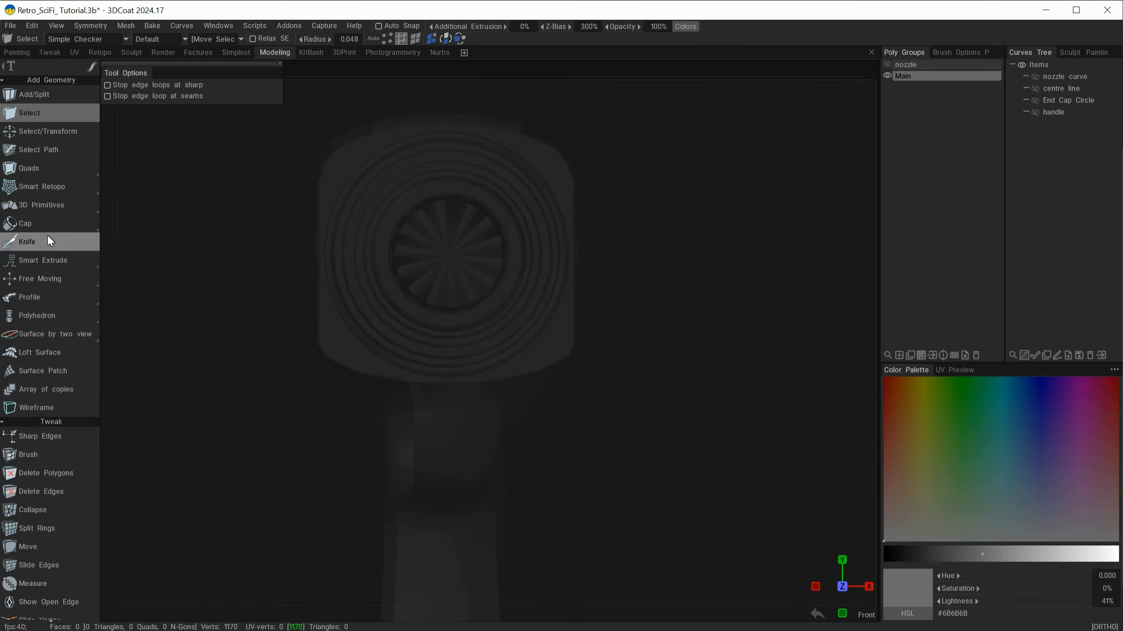
left_click(140, 169)
right_click_drag(372, 189, 434, 206, "alt")
middle_click_drag(433, 207, 566, 354, "alt")
right_click_drag(446, 279, 506, 286, "alt")
middle_click_drag(505, 287, 489, 332, "alt")
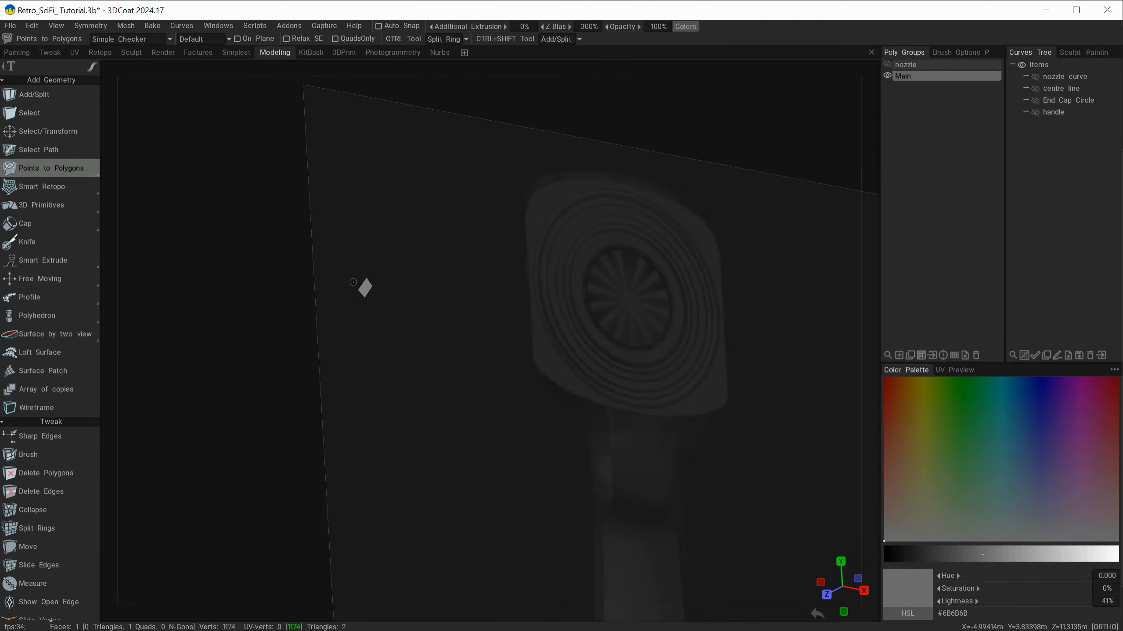
left_click_drag(431, 340, 482, 323, "alt")
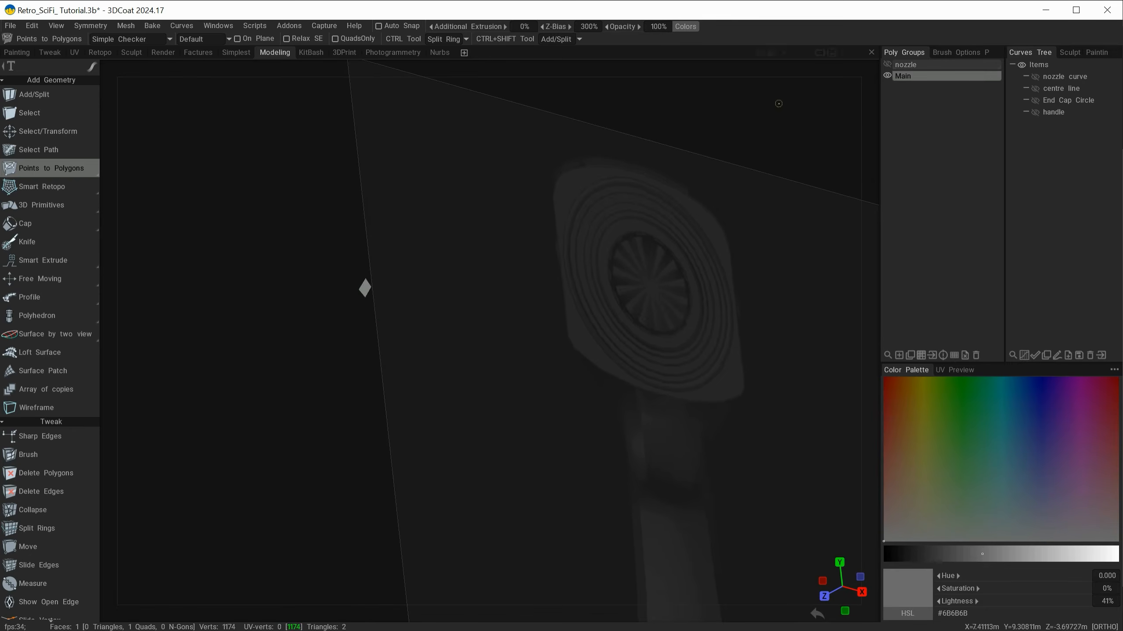
Step: Show the nozzle group again and examine the new quad's depth relative to the nozzle
left_click(887, 64)
left_click_drag(574, 212, 363, 289, "alt")
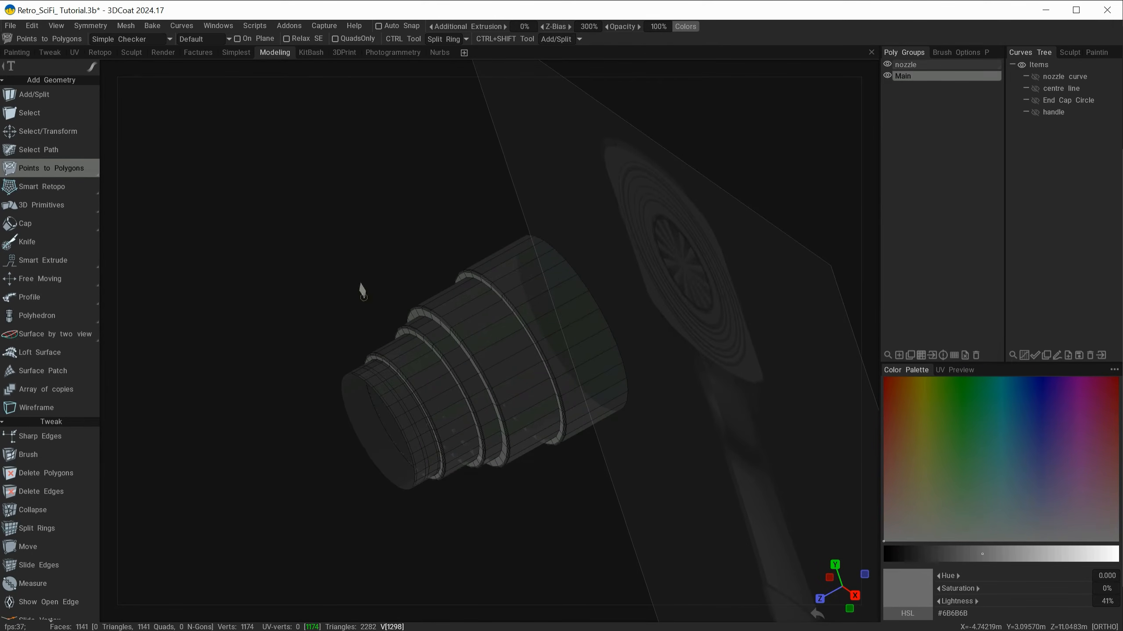
mouse_move(383, 328)
left_mouse_down("alt")
mouse_move(364, 334)
mouse_move(387, 326)
left_mouse_up("alt")
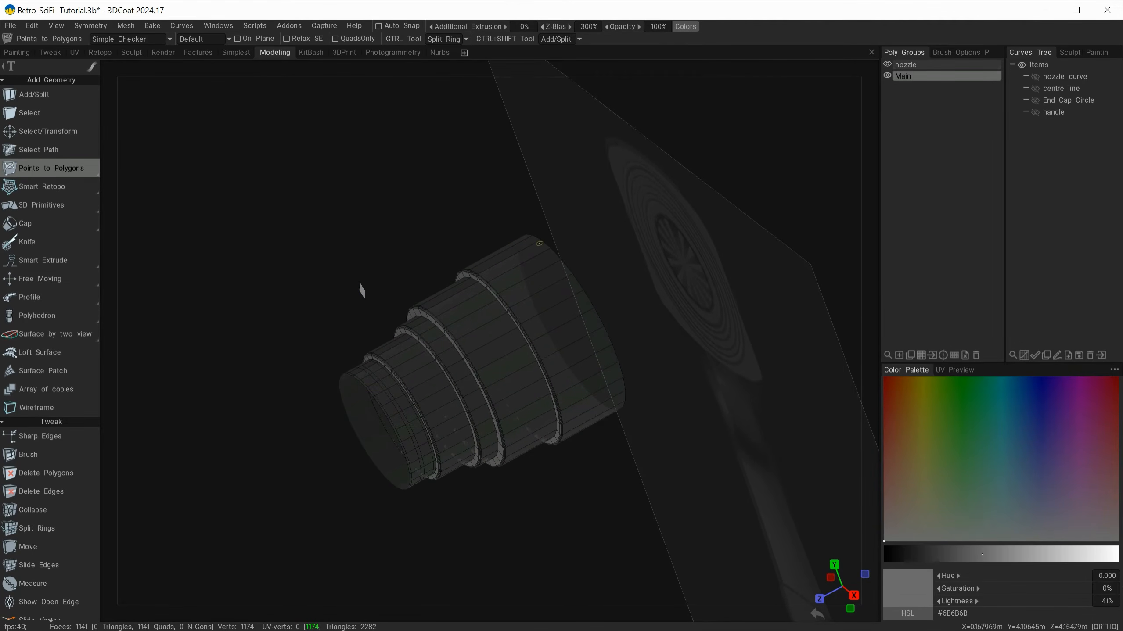
left_click_drag(376, 332, 369, 331, "alt")
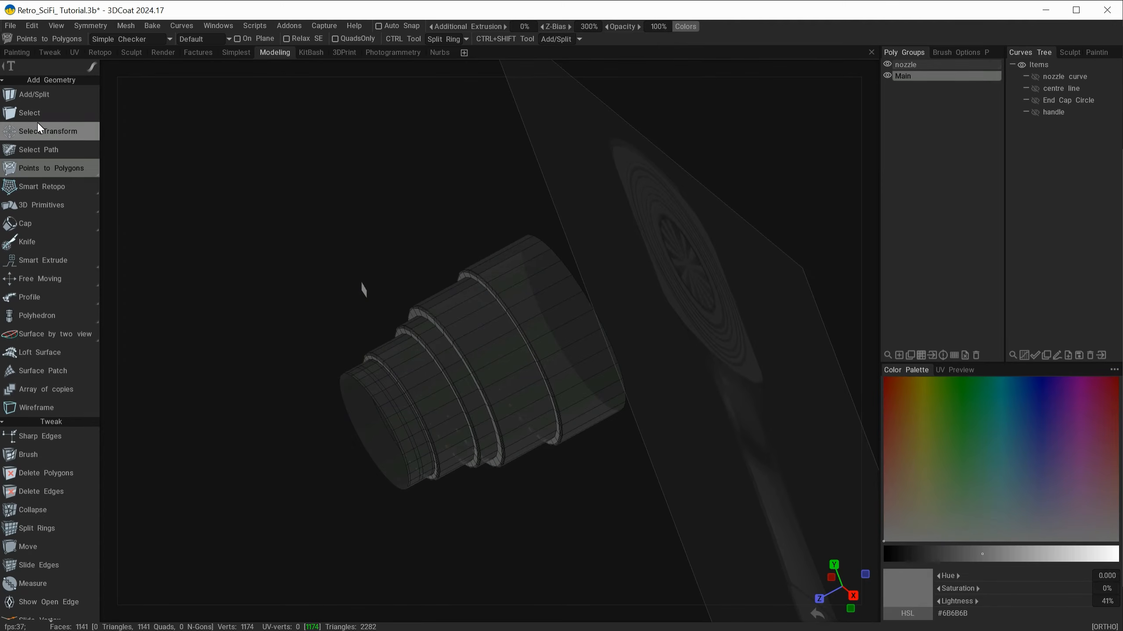
Step: Select the quad's face with Select/Transform and move it along Z to about 4.061, near the nozzle's rear end
left_click(27, 134)
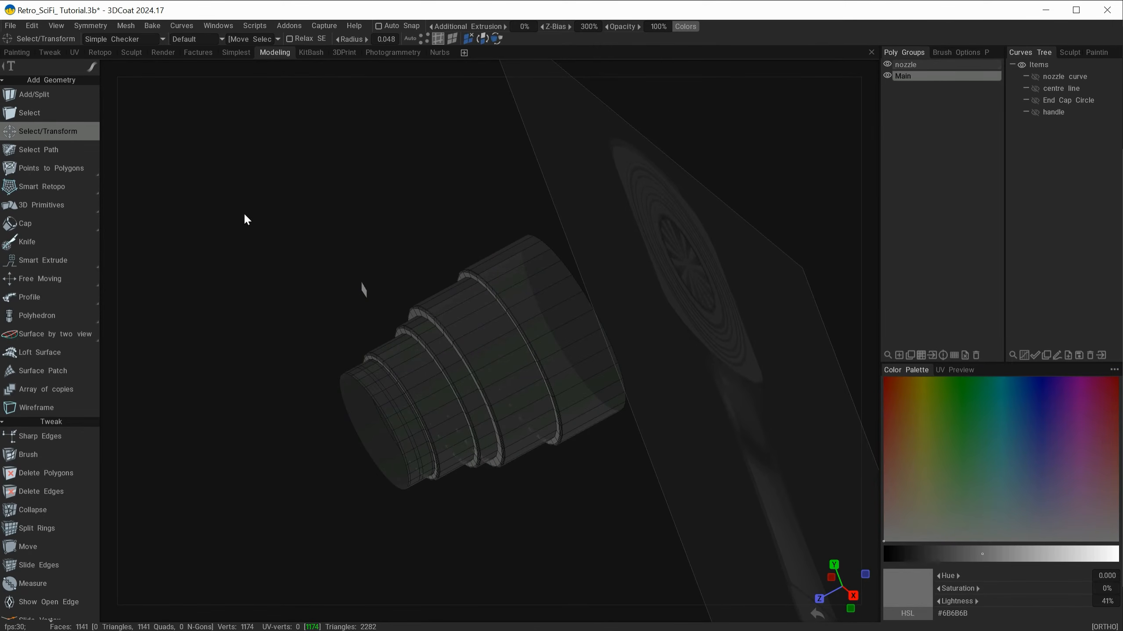
left_click(452, 39)
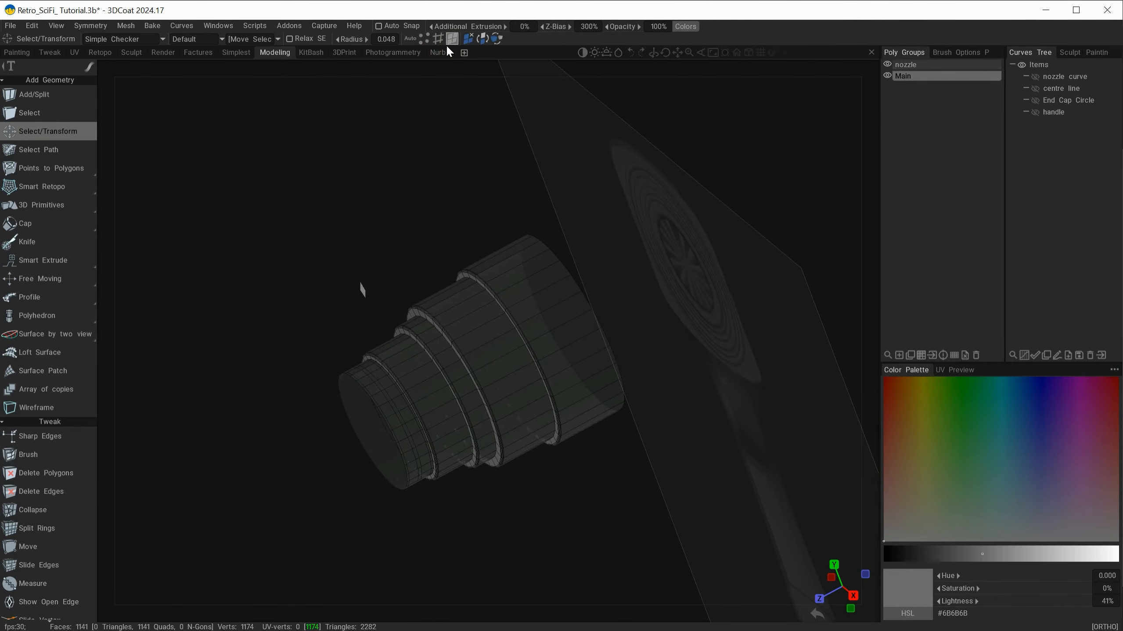
left_click(363, 289)
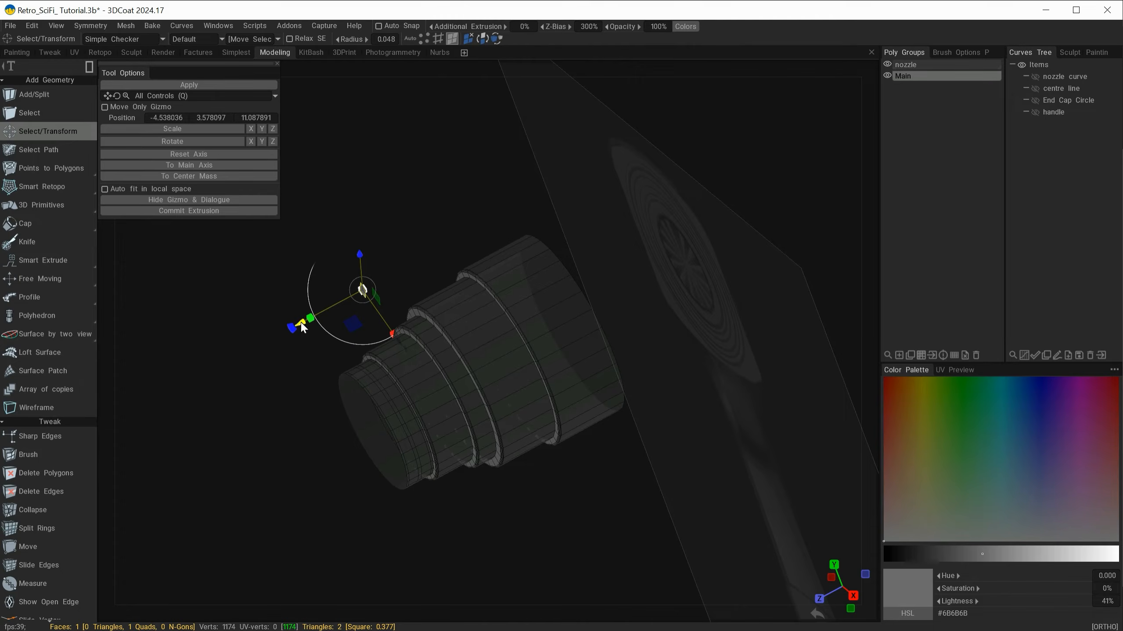
left_click_drag(301, 323, 296, 286)
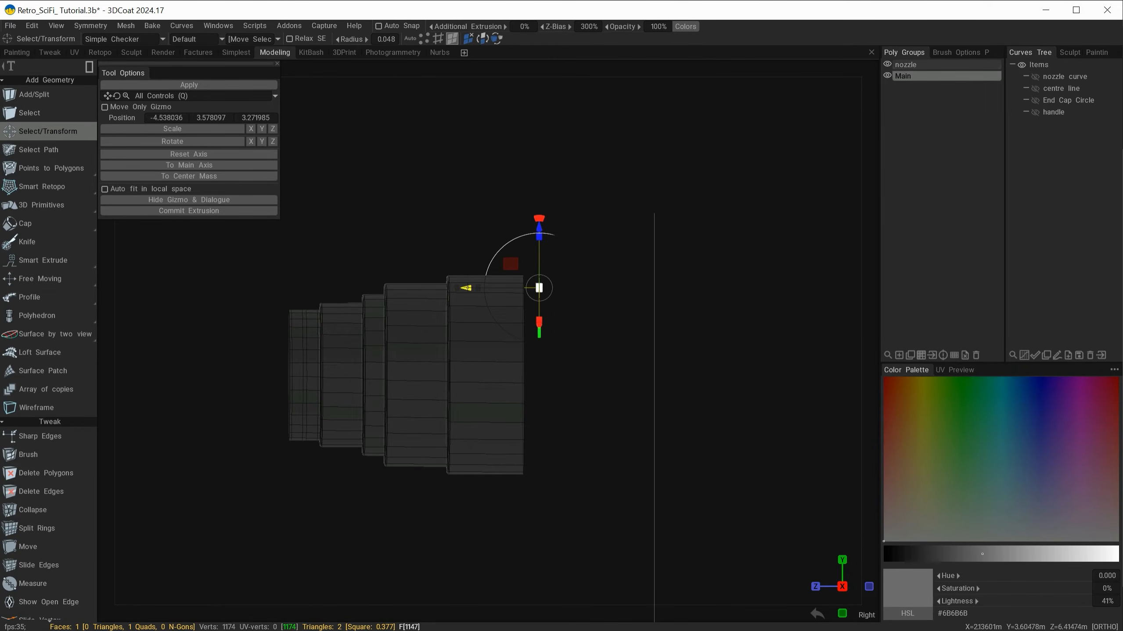
left_click_drag(464, 288, 435, 288)
left_click_drag(442, 283, 693, 263, "alt")
right_click_drag(522, 240, 576, 245, "alt")
middle_click_drag(580, 244, 759, 261, "alt")
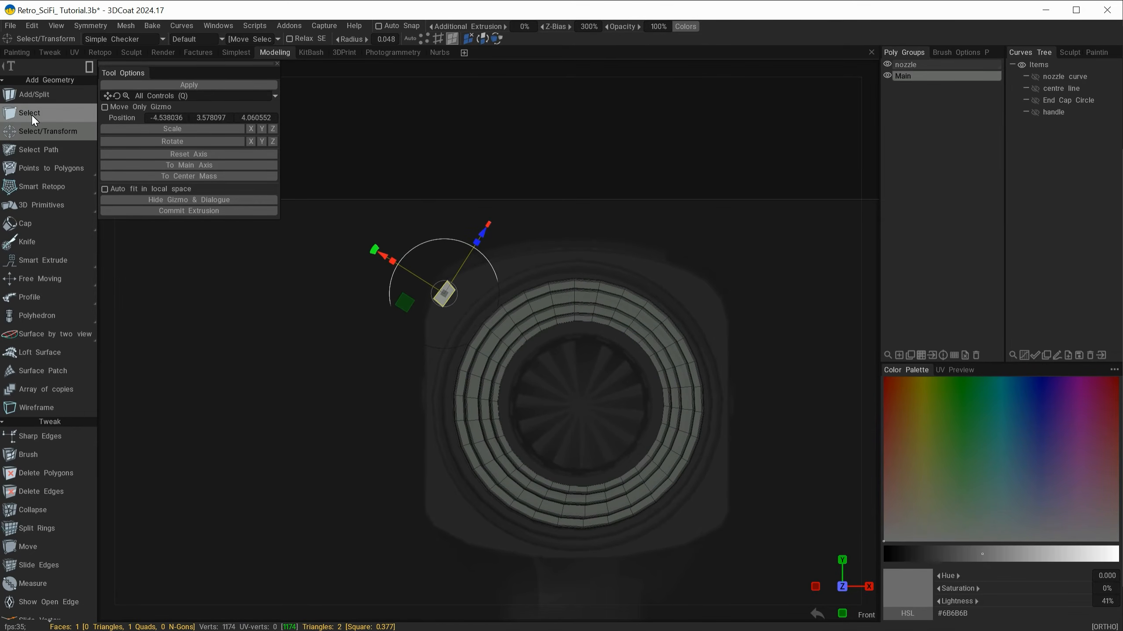
left_click(33, 169)
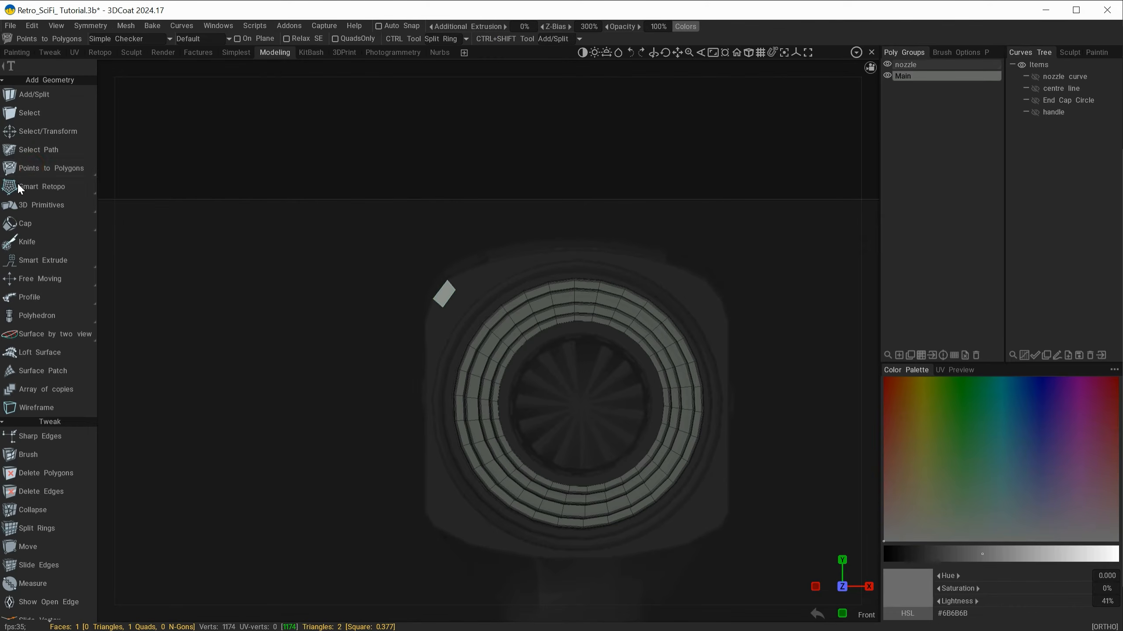
right_click_drag(379, 227, 446, 265, "alt")
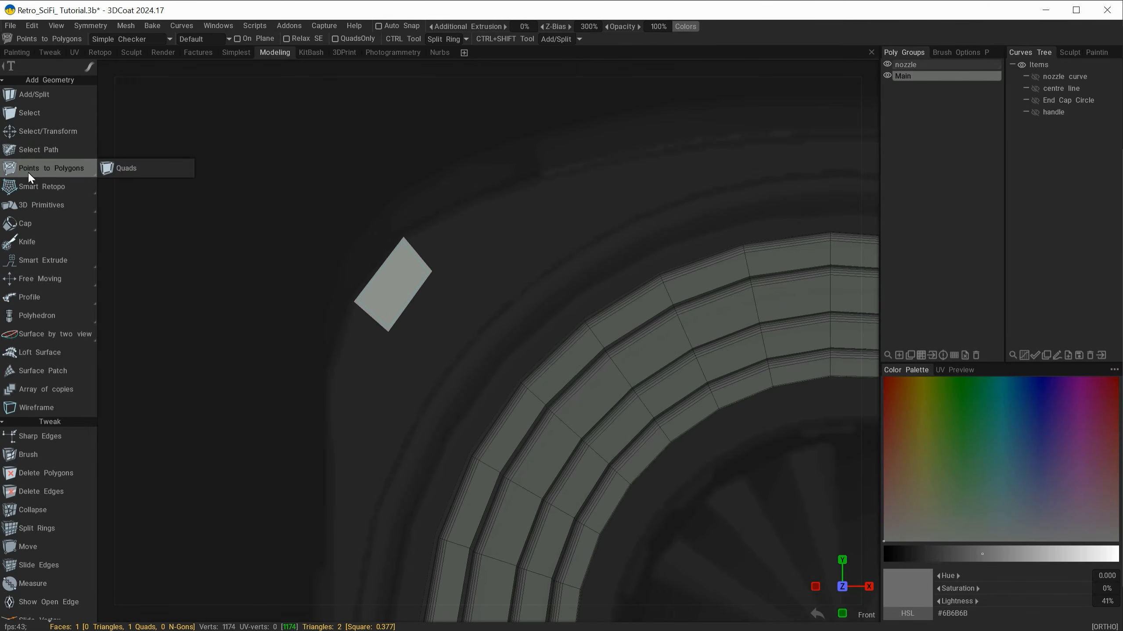
left_click(238, 39)
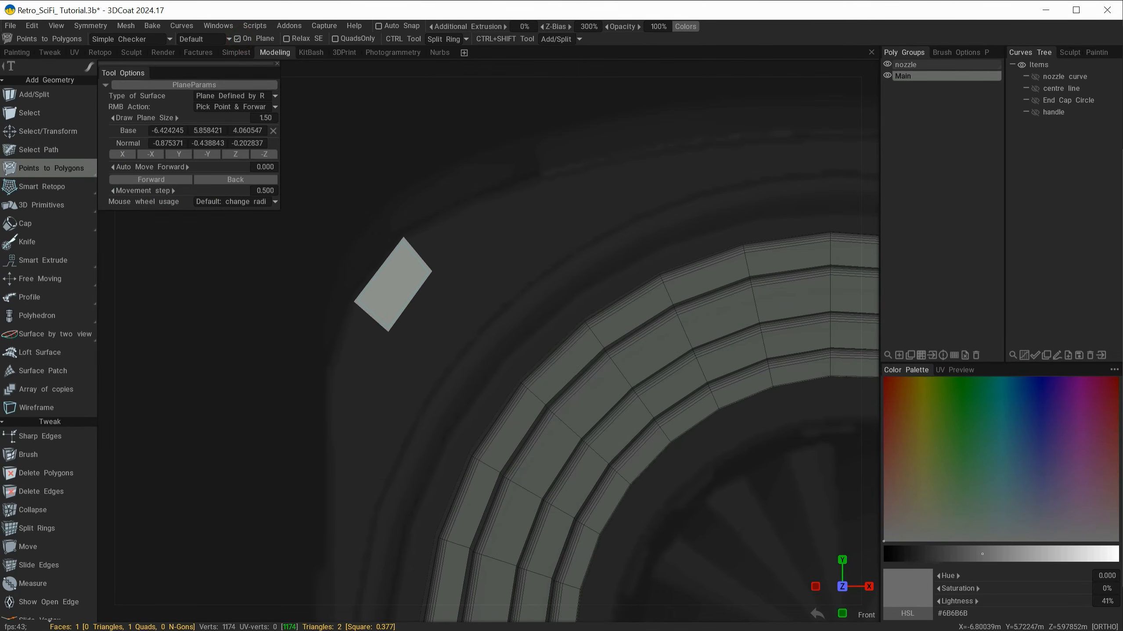
left_click_drag(158, 67, 206, 103)
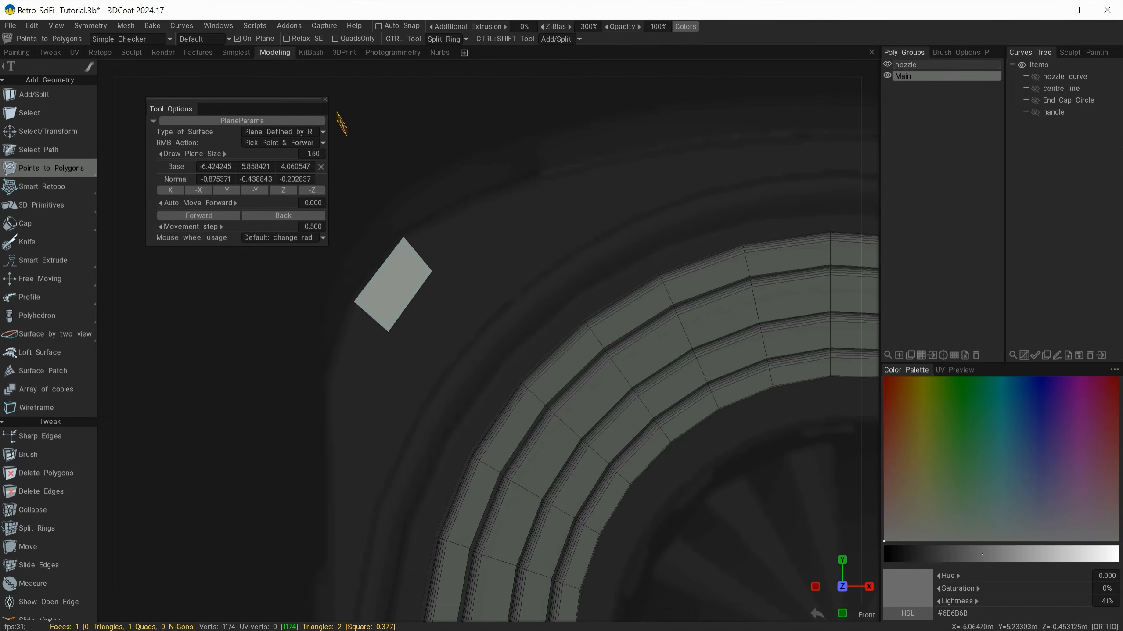
left_click(325, 100)
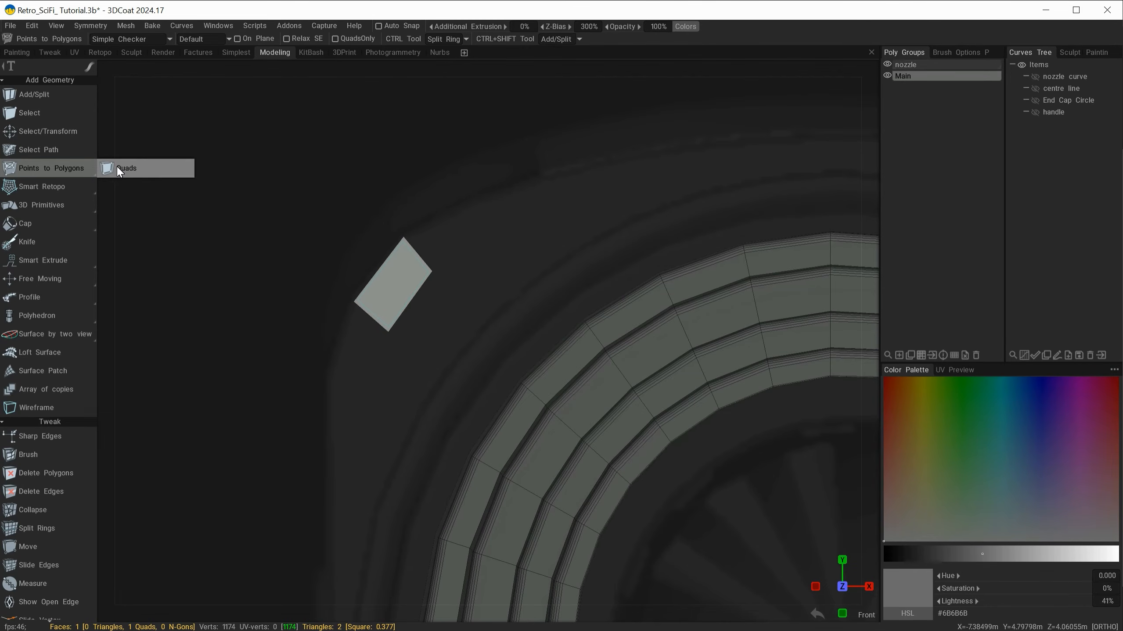
Step: With Quads and the Direct edge extrusion method, extend the quad by four quads along the body's top outline to the centre
left_click(123, 169)
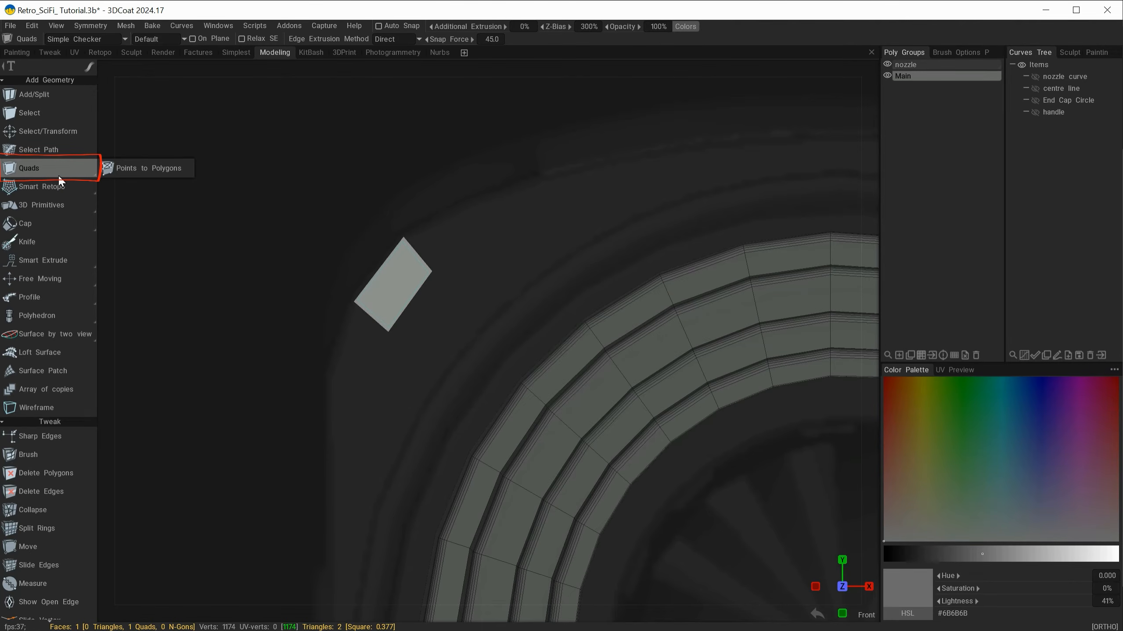
left_click(394, 39)
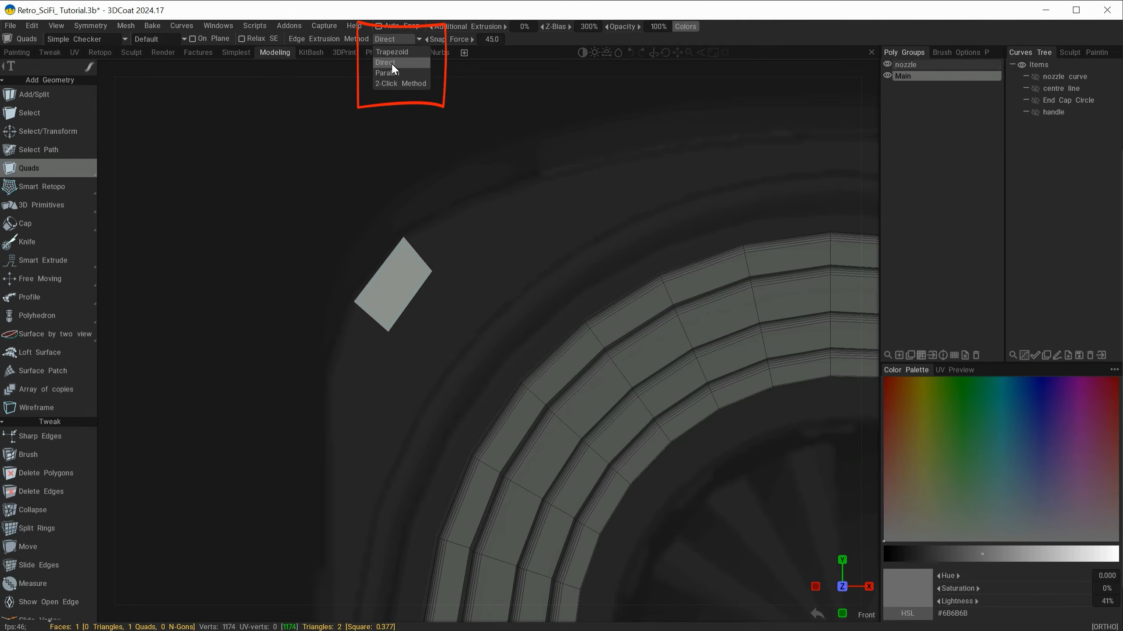
left_click(393, 62)
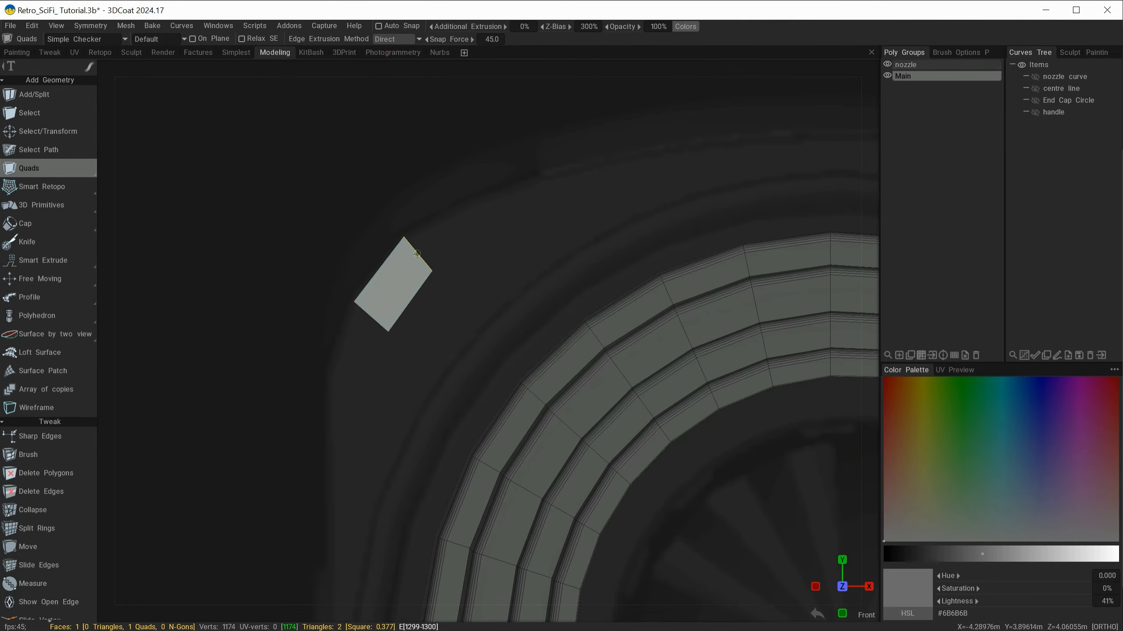
left_click_drag(415, 253, 604, 172, "ctrl")
left_click_drag(605, 171, 623, 167, "ctrl")
right_click_drag(623, 167, 602, 171, "alt")
middle_click_drag(602, 172, 496, 198, "alt")
left_click_drag(492, 218, 584, 205, "ctrl")
left_click_drag(583, 206, 669, 201, "ctrl")
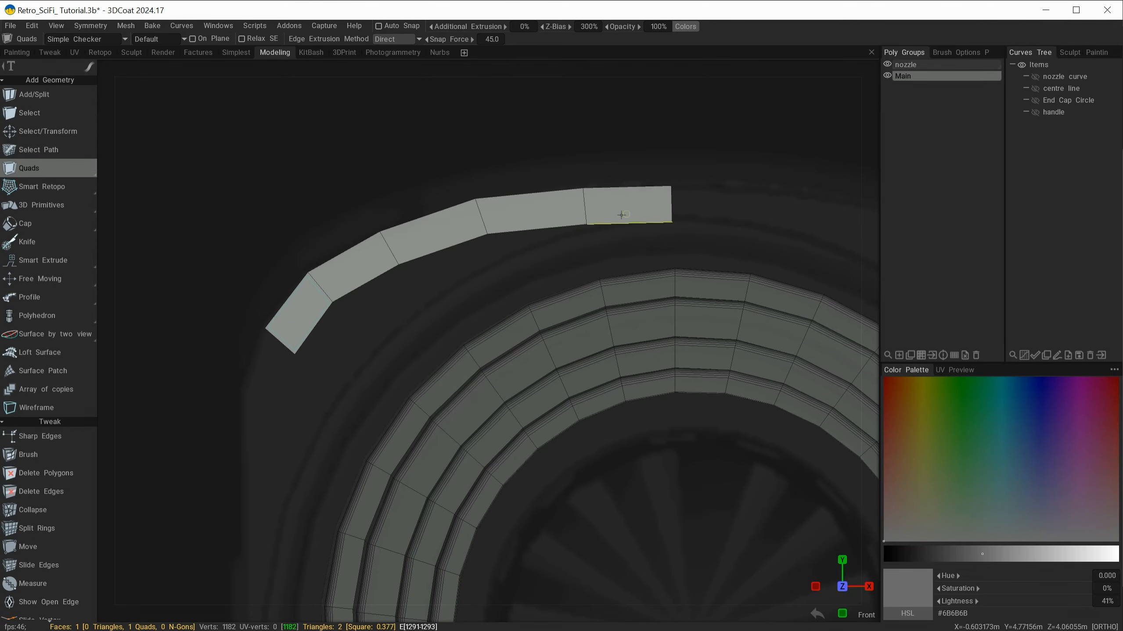
Step: Extrude the strip's lower end by two quads around the corner and down the body's left side in the reference
middle_click_drag(383, 343, 409, 218)
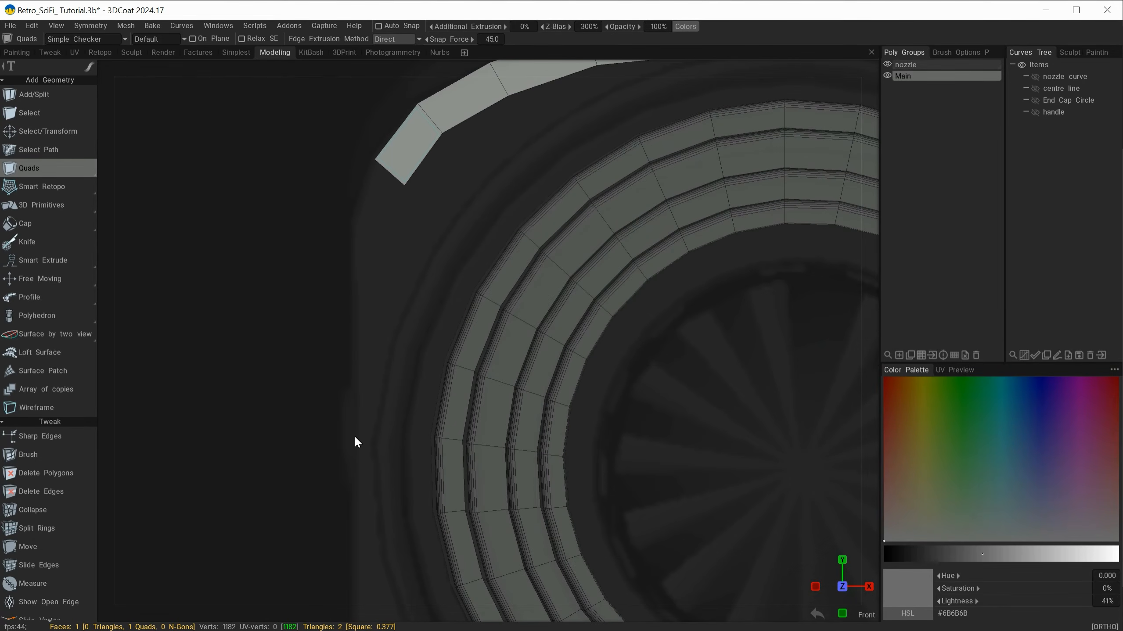
left_click_drag(389, 177, 372, 437, "ctrl")
scroll(397, 354, "down", 5)
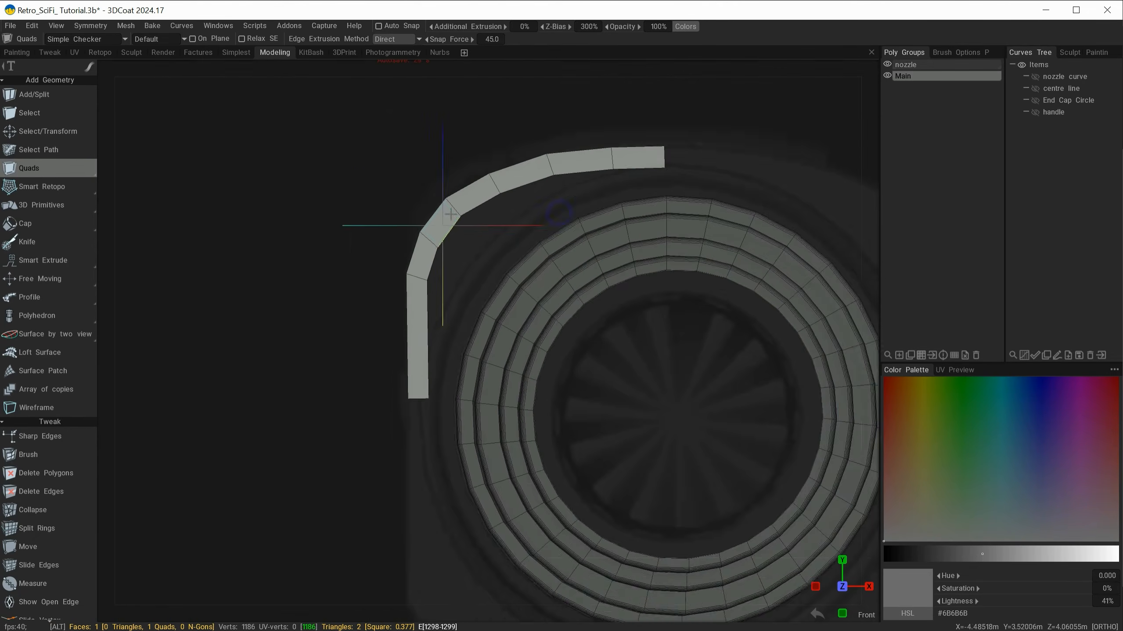
Step: Adjust the strip's vertices with Slide Vertex so that the quads follow the reference outline around the corner and along the top
scroll(419, 230, "up", 4)
middle_click_drag(419, 230, 285, 303)
key("Escape")
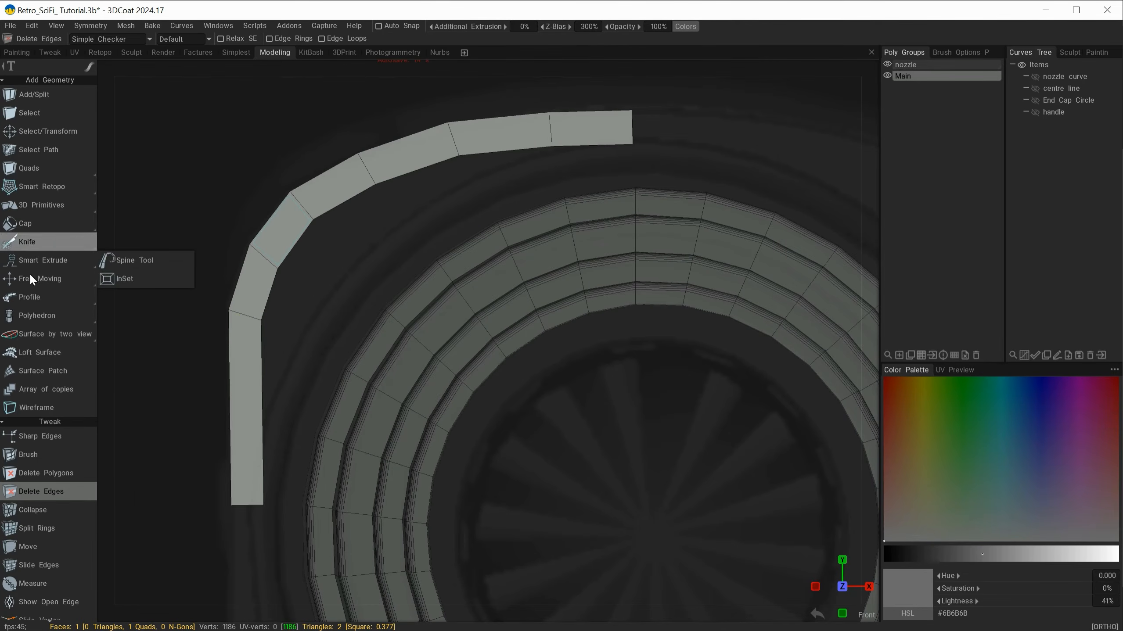
scroll(36, 424, "down", 3)
left_click(39, 441)
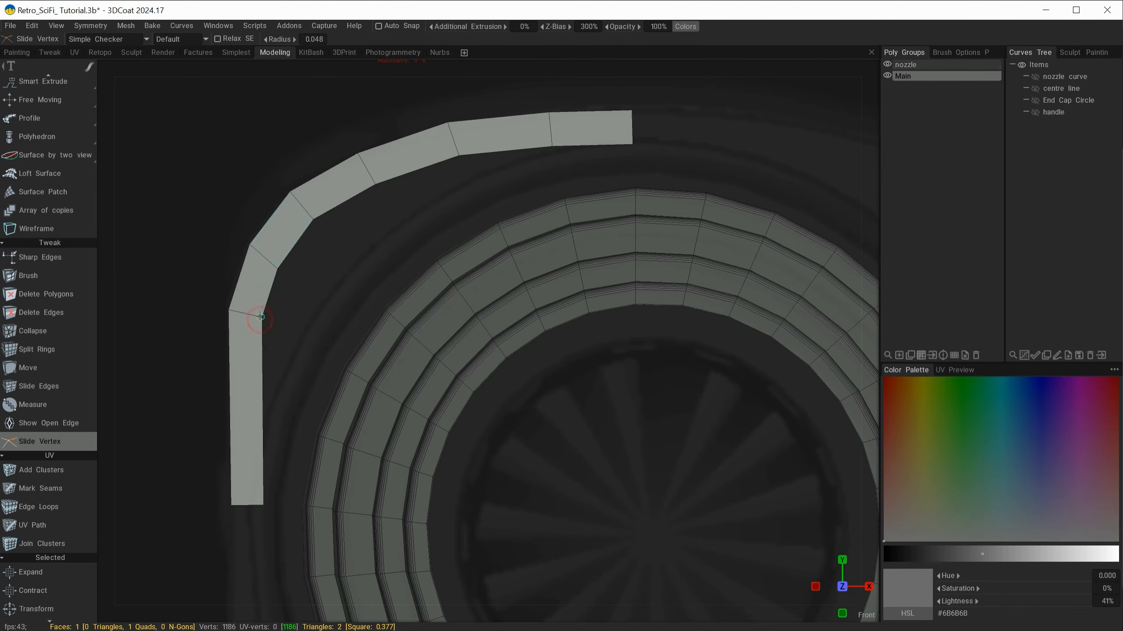
mouse_move(277, 267)
left_mouse_down()
mouse_move(311, 218)
mouse_move(442, 159)
mouse_move(632, 144)
left_mouse_up()
scroll(551, 104, "up", 1)
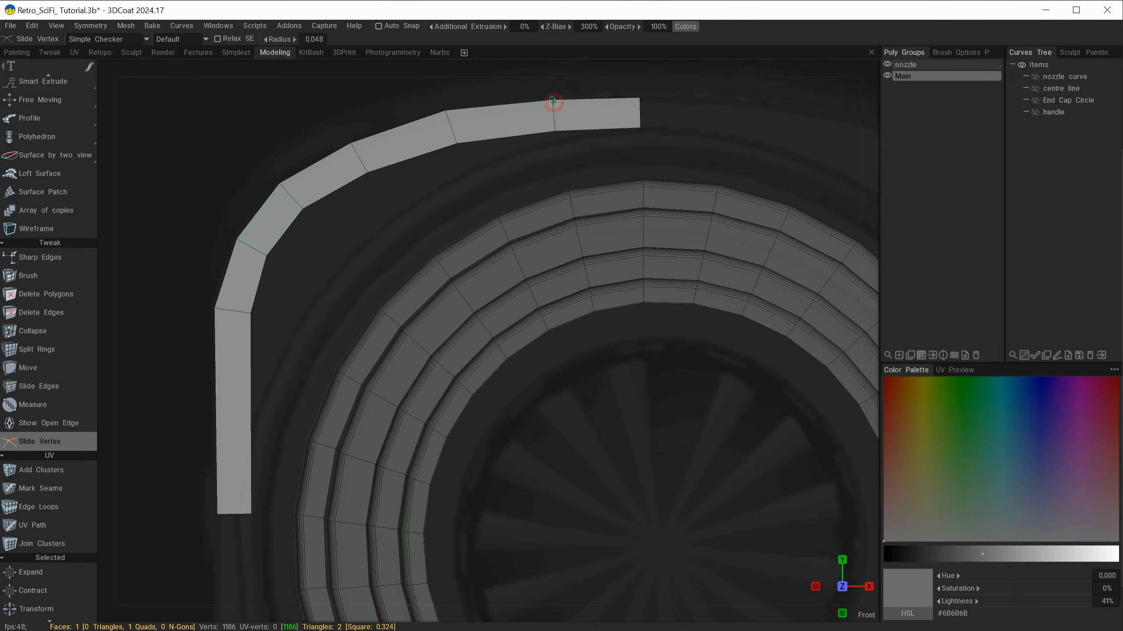
left_click_drag(552, 96, 552, 98)
left_click_drag(639, 98, 639, 96)
Step: Hide the nozzle poly group to expose the body outline in the front reference
right_click_drag(619, 109, 340, 291, "alt")
left_click_drag(342, 293, 392, 265, "alt")
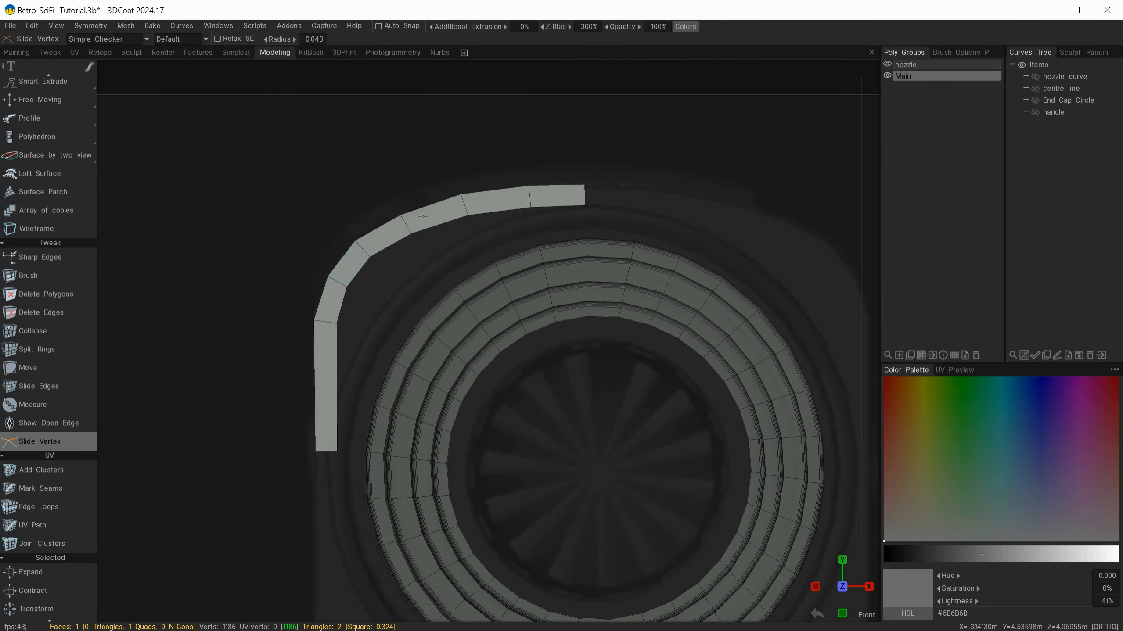
right_click_drag(578, 162, 529, 180, "alt")
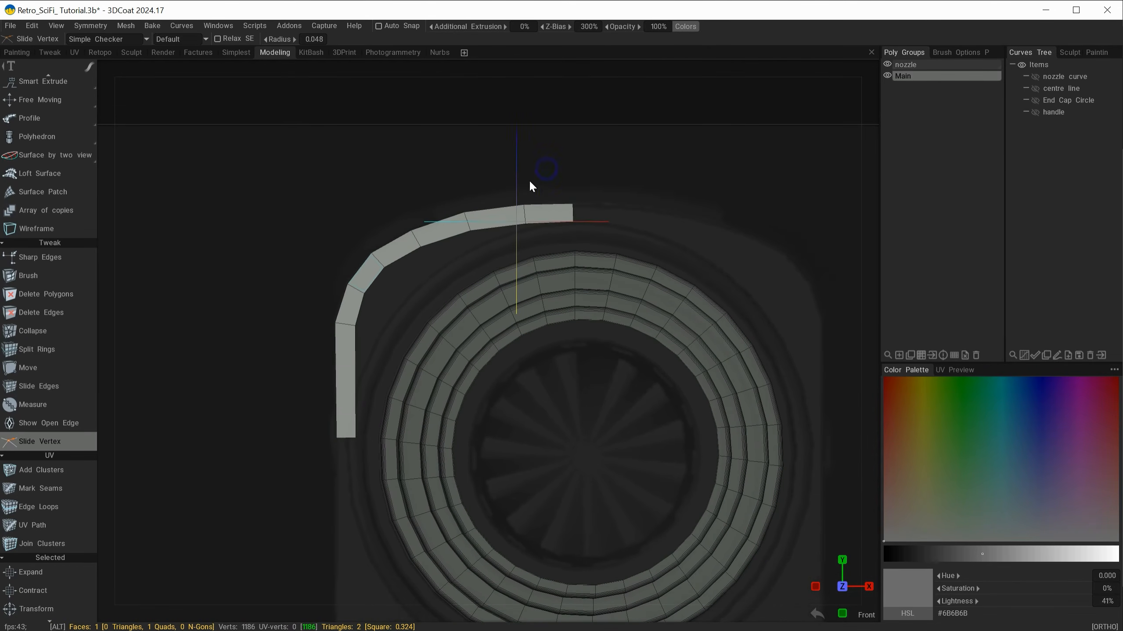
middle_click_drag(529, 180, 463, 167, "alt")
middle_click_drag(680, 352, 664, 188, "alt")
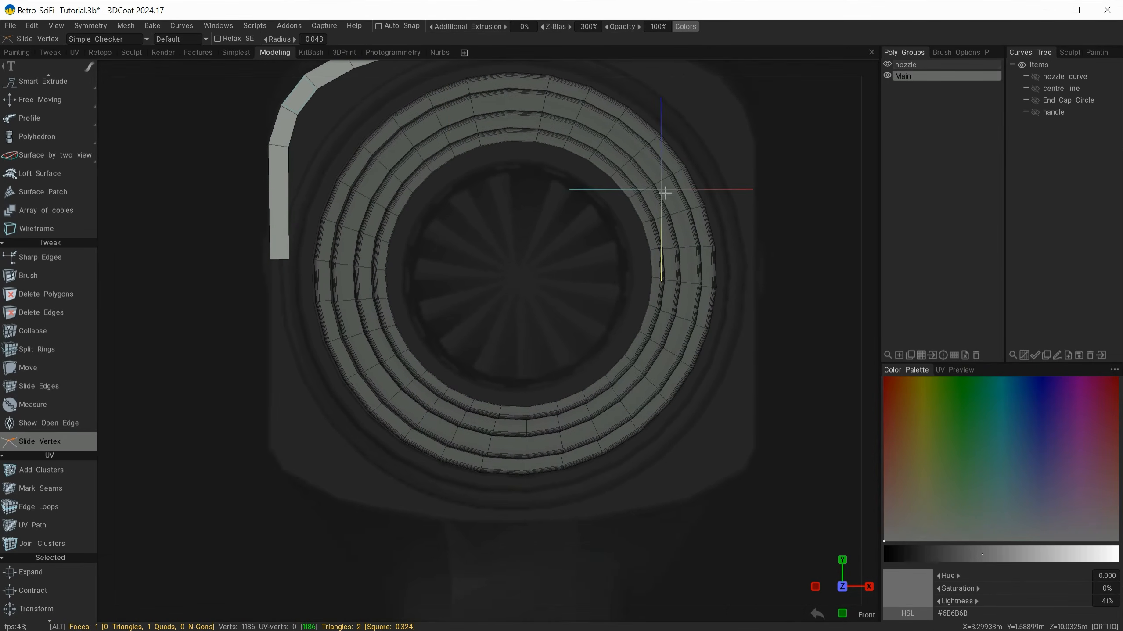
middle_click_drag(371, 275, 343, 406, "alt")
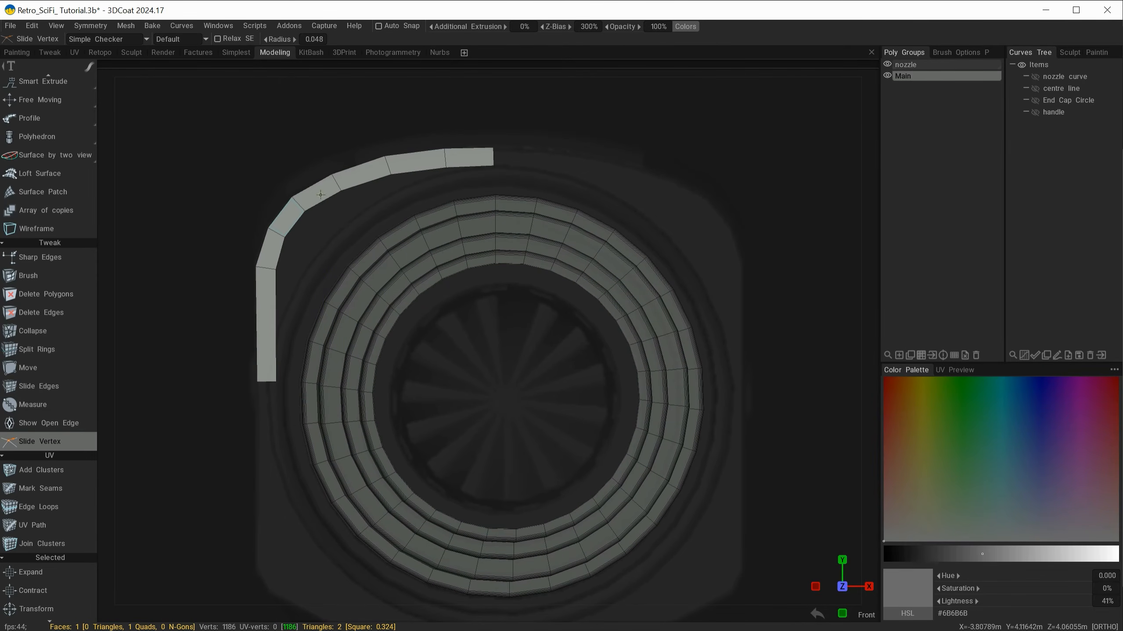
left_click(887, 64)
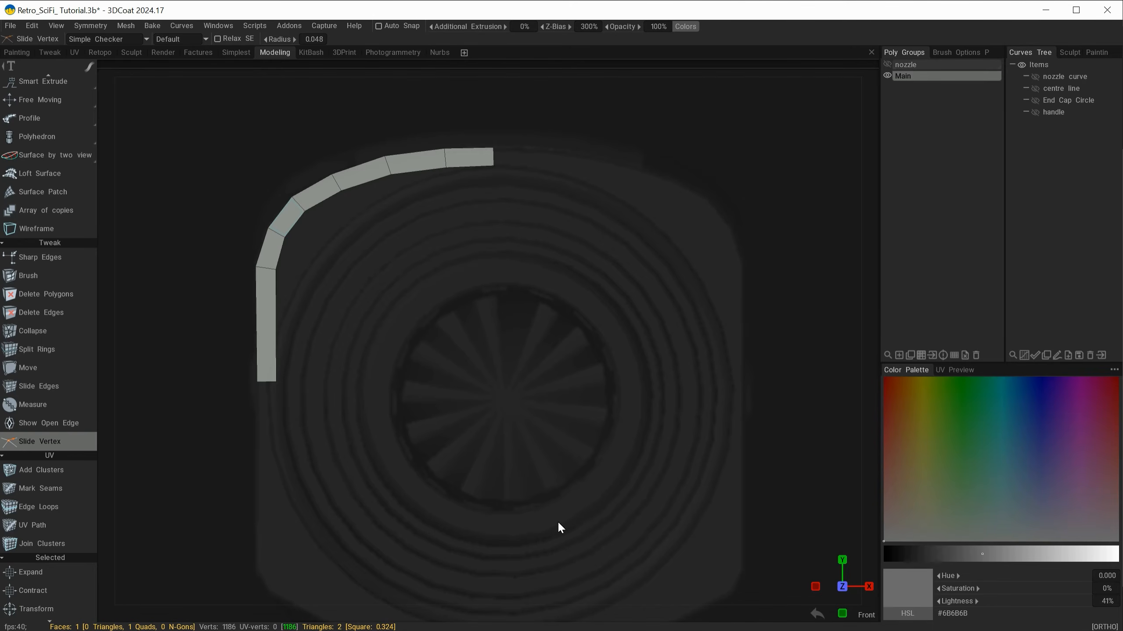
Step: Turn on symmetry with Virtual Mirror Mode to mirror the quad strip onto the other half of the body
right_click_drag(428, 290, 445, 243)
mouse_move(447, 242)
middle_mouse_down()
mouse_move(445, 207)
mouse_move(435, 237)
middle_mouse_up()
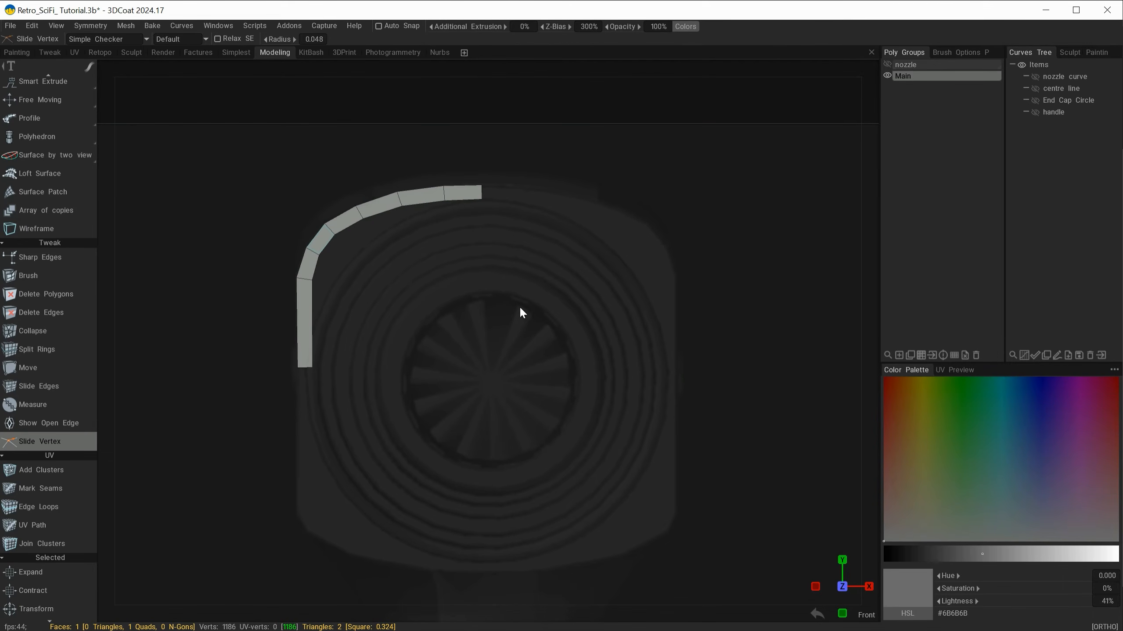
right_click_drag(426, 286, 456, 283)
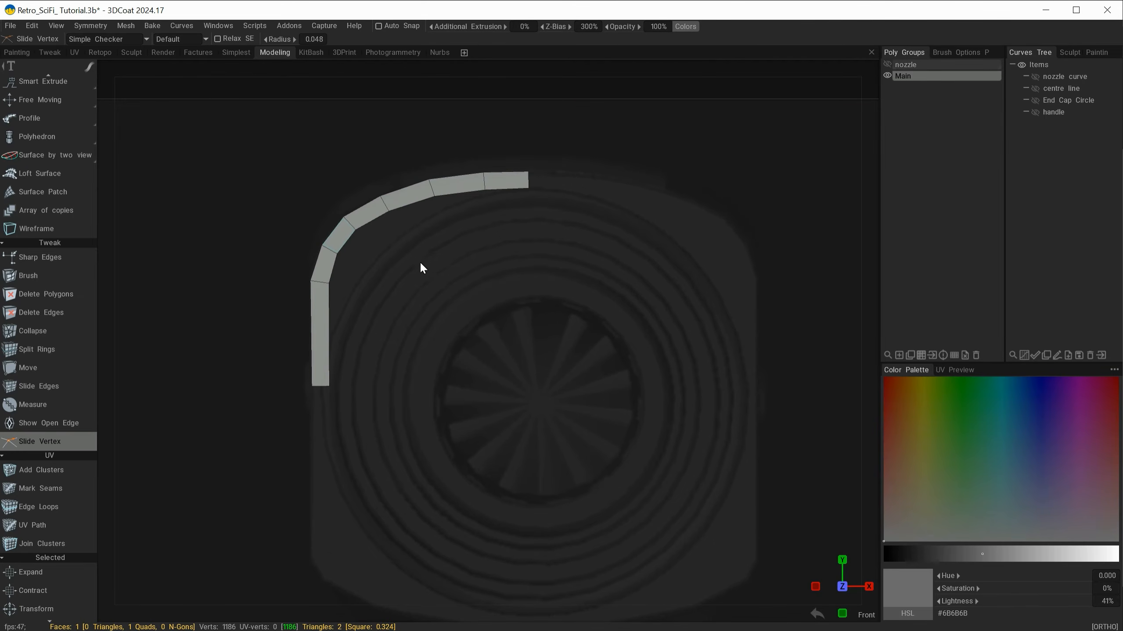
key("s")
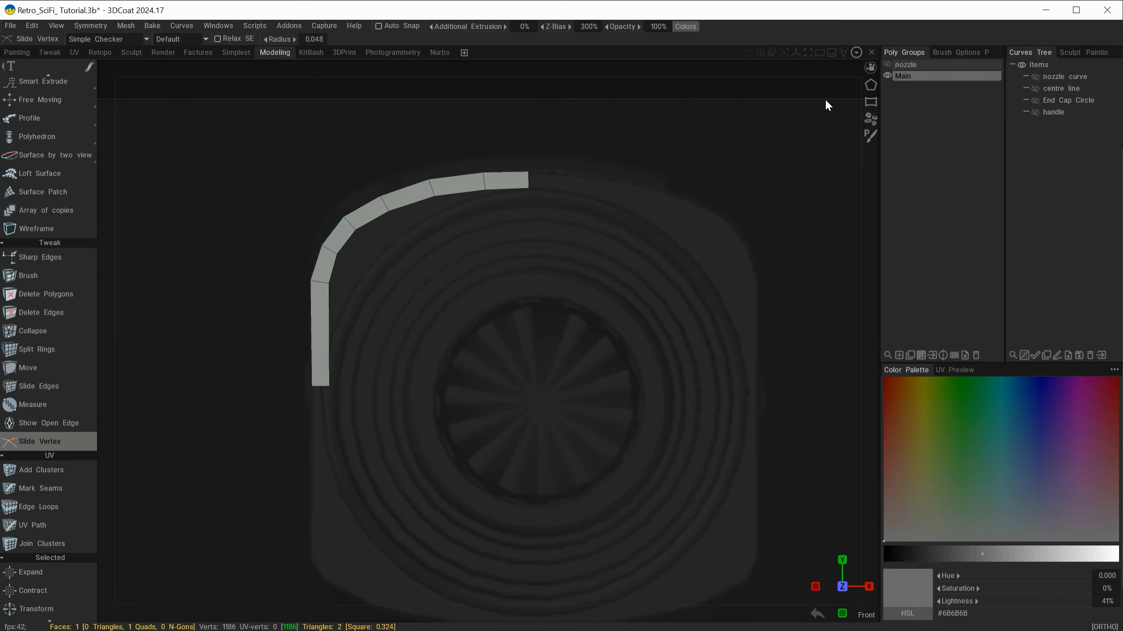
left_click(126, 26)
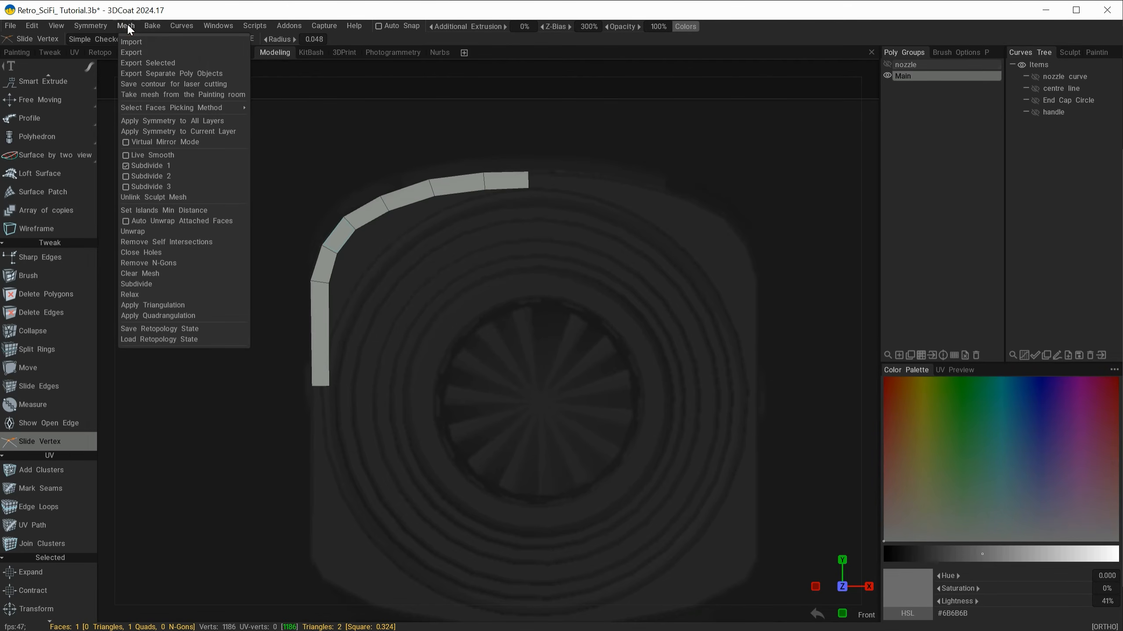
left_click(142, 145)
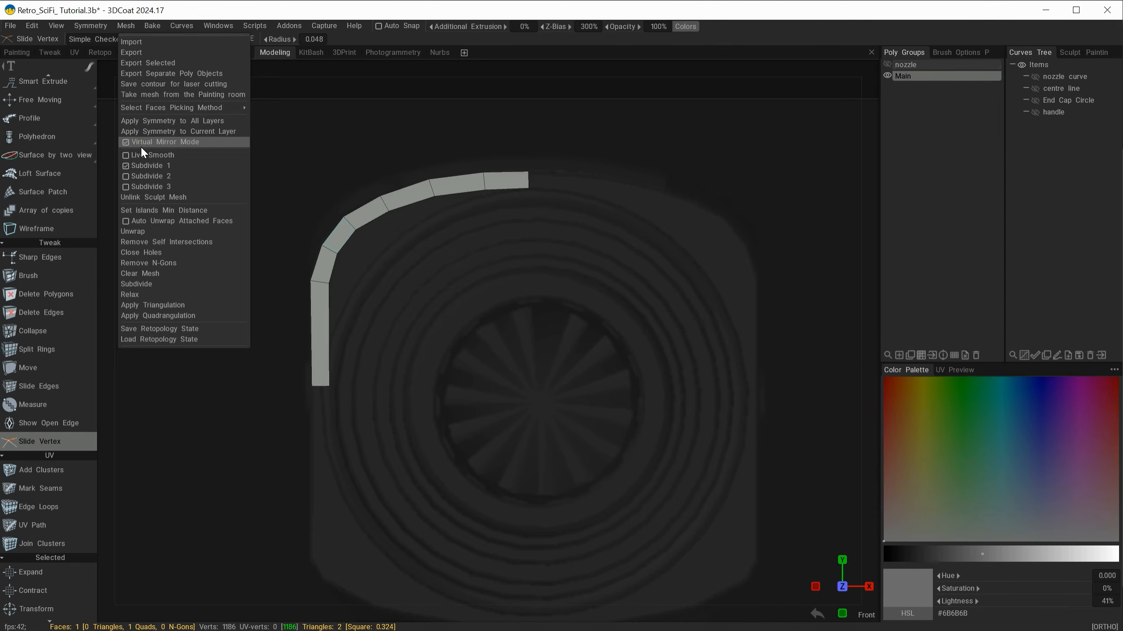
left_click(141, 144)
right_click_drag(491, 318, 540, 183, "alt")
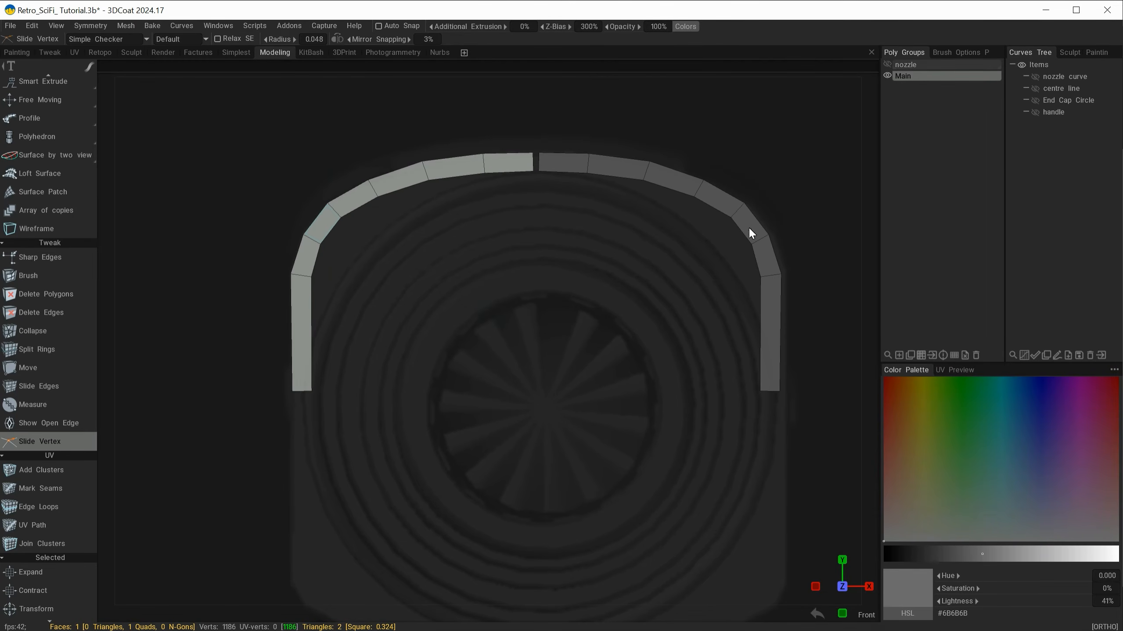
Step: With the Move tool in vertex mode, move the two vertices at the strip's upper end onto the mirror plane to close the gap
right_click_drag(531, 271, 568, 212, "alt")
middle_click_drag(567, 216, 504, 252, "alt")
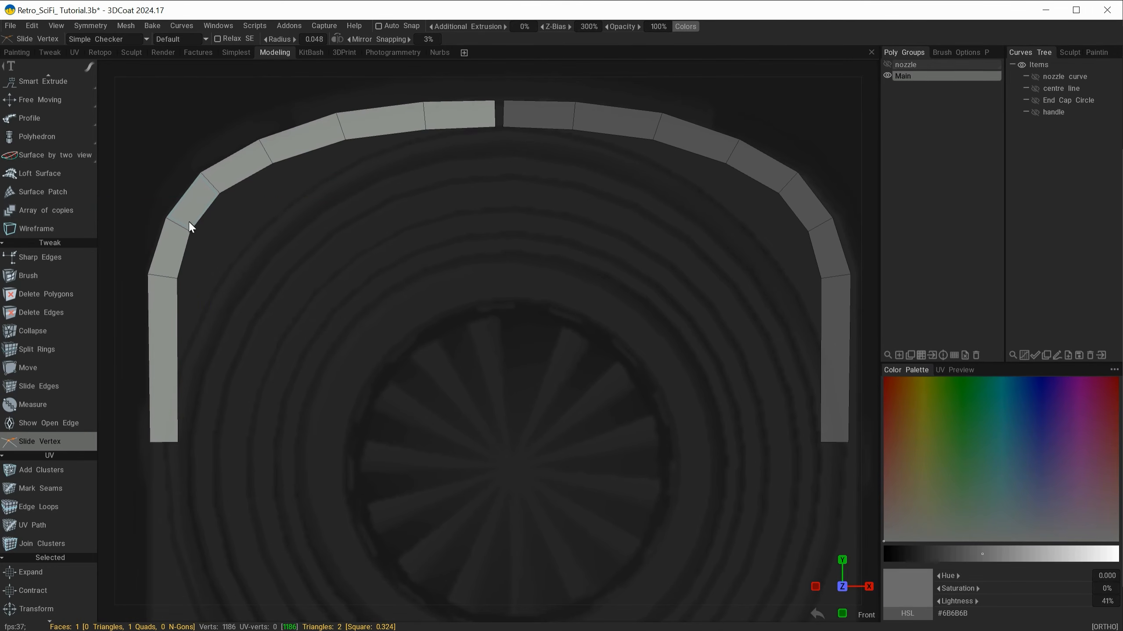
scroll(53, 359, "up", 5)
mouse_move(40, 181)
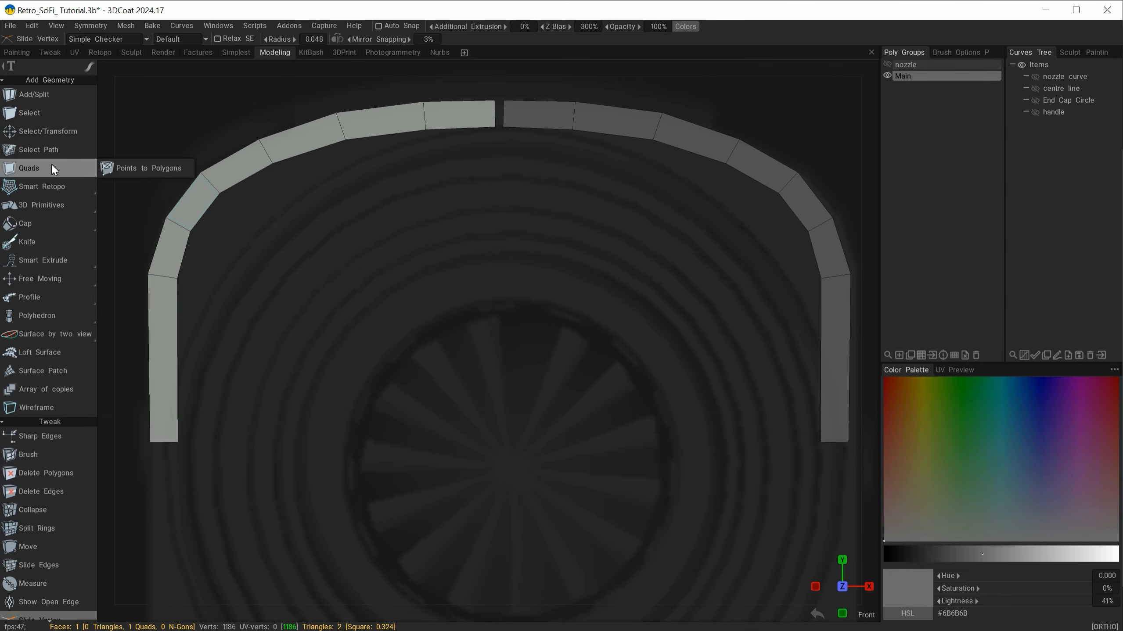
left_click(45, 478)
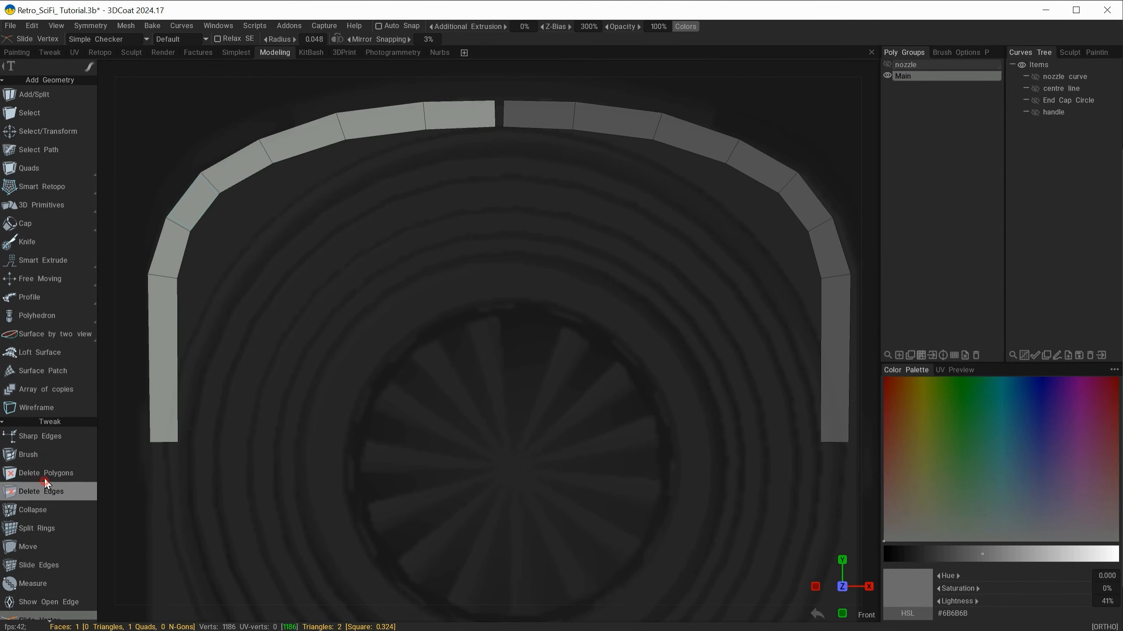
scroll(45, 478, "down", 1)
left_click(33, 493)
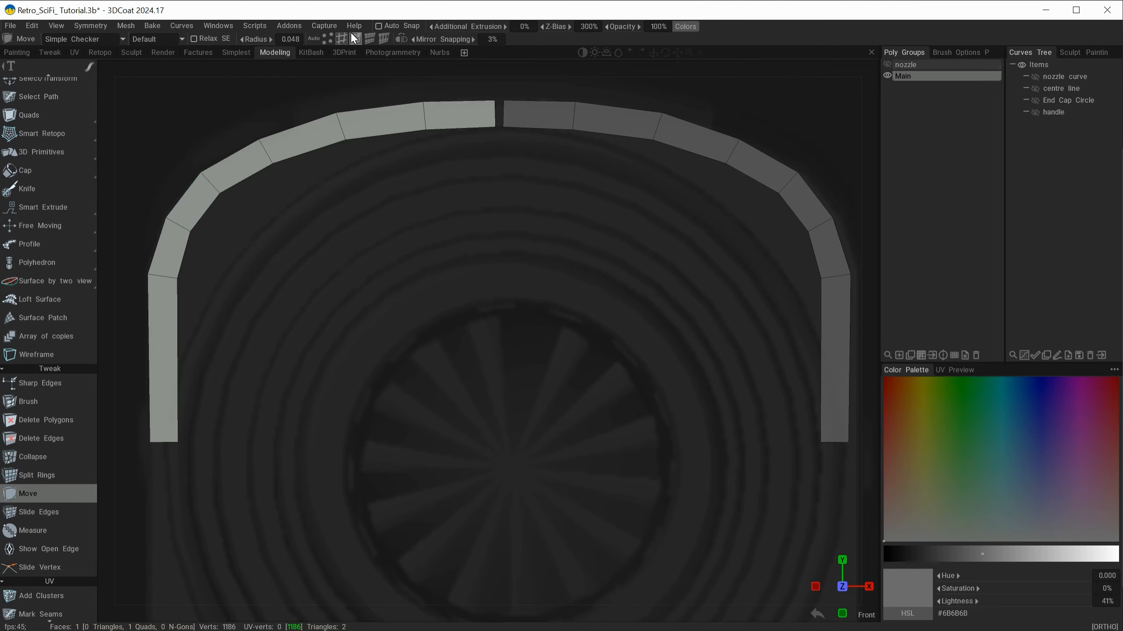
left_click(326, 37)
right_click_drag(484, 175, 513, 192, "alt")
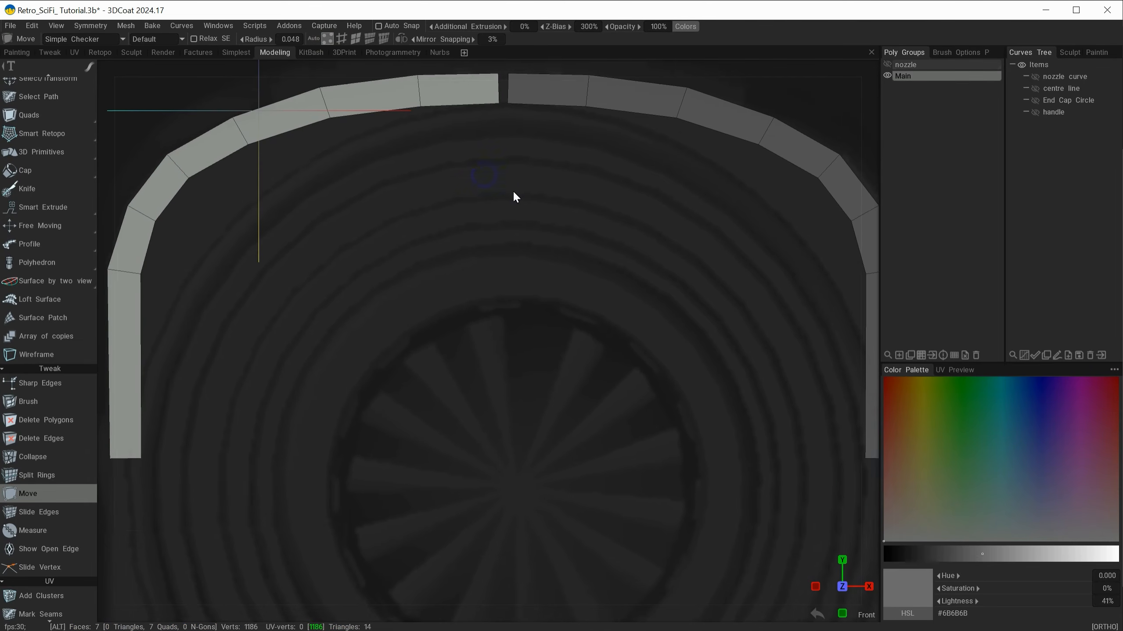
middle_click_drag(513, 191, 514, 268, "alt")
left_click_drag(498, 179, 503, 149)
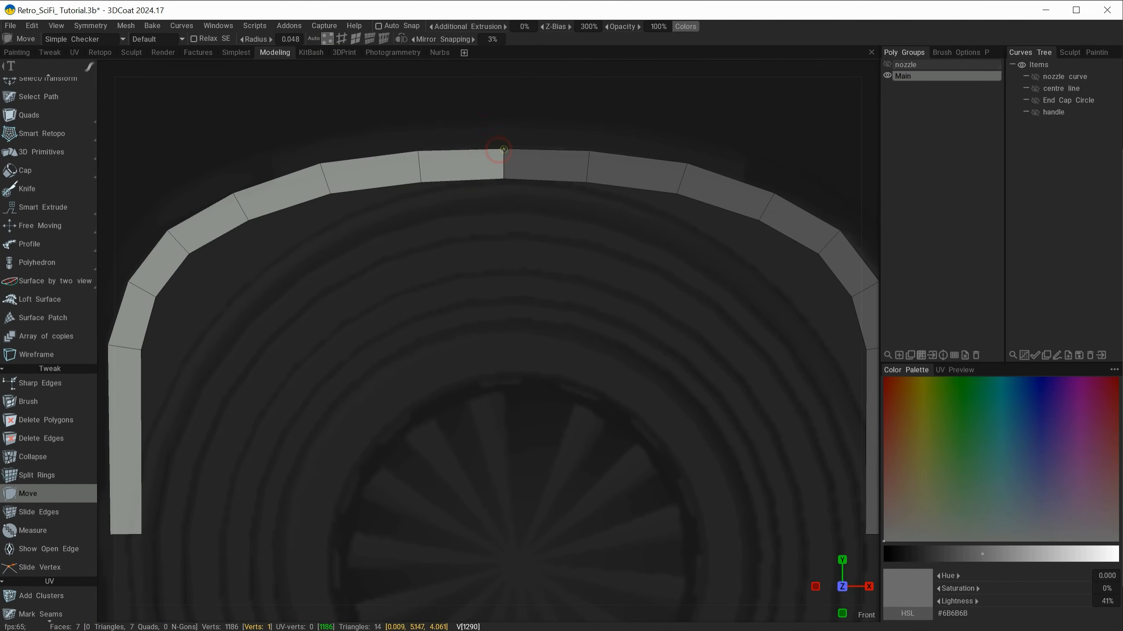
right_click_drag(565, 132, 506, 133, "alt")
middle_click_drag(506, 134, 517, 88, "alt")
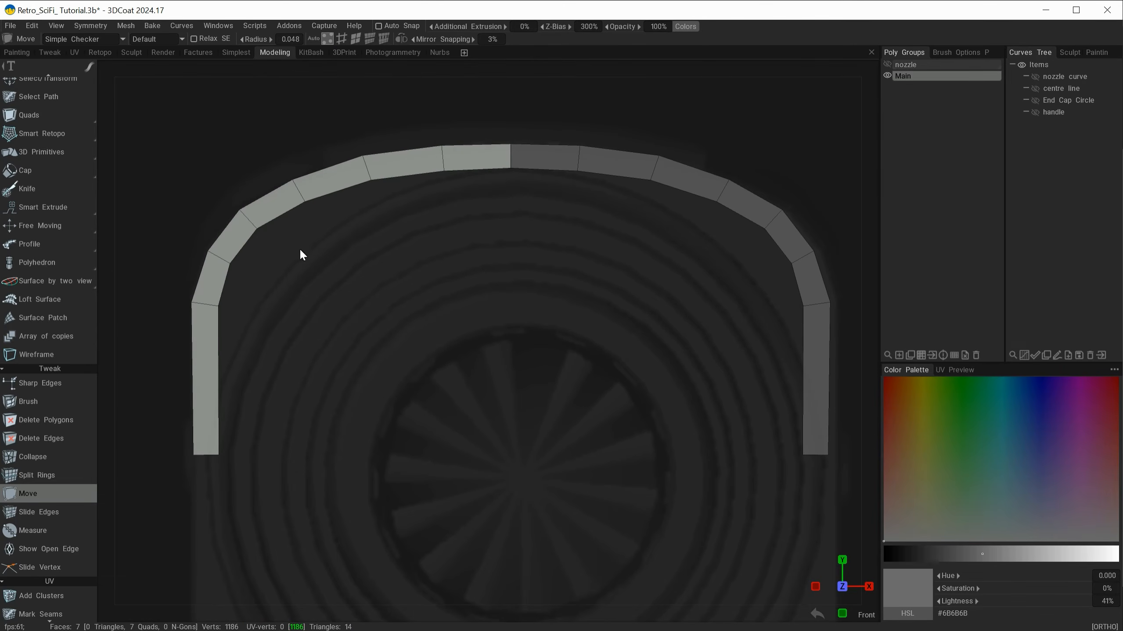
Step: Switch the Move tool to edges and nudge the strip's lower end edge to line up with the body's side in the reference
middle_click_drag(441, 235, 504, 193, "alt")
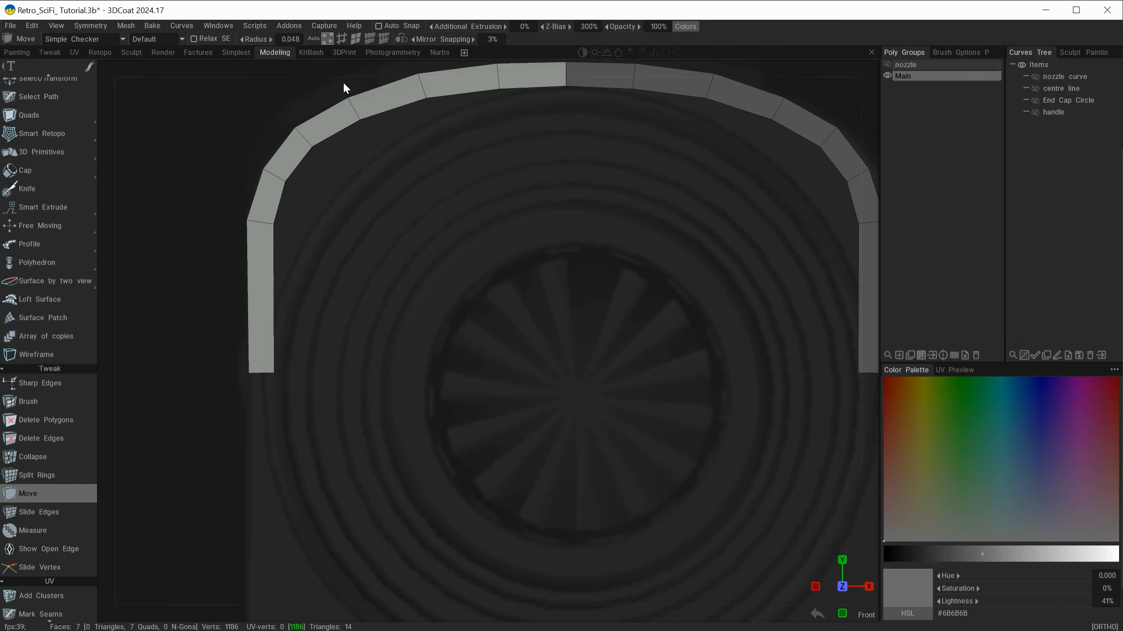
left_click(339, 40)
right_click_drag(273, 263, 297, 279, "alt")
middle_click_drag(297, 279, 359, 241, "alt")
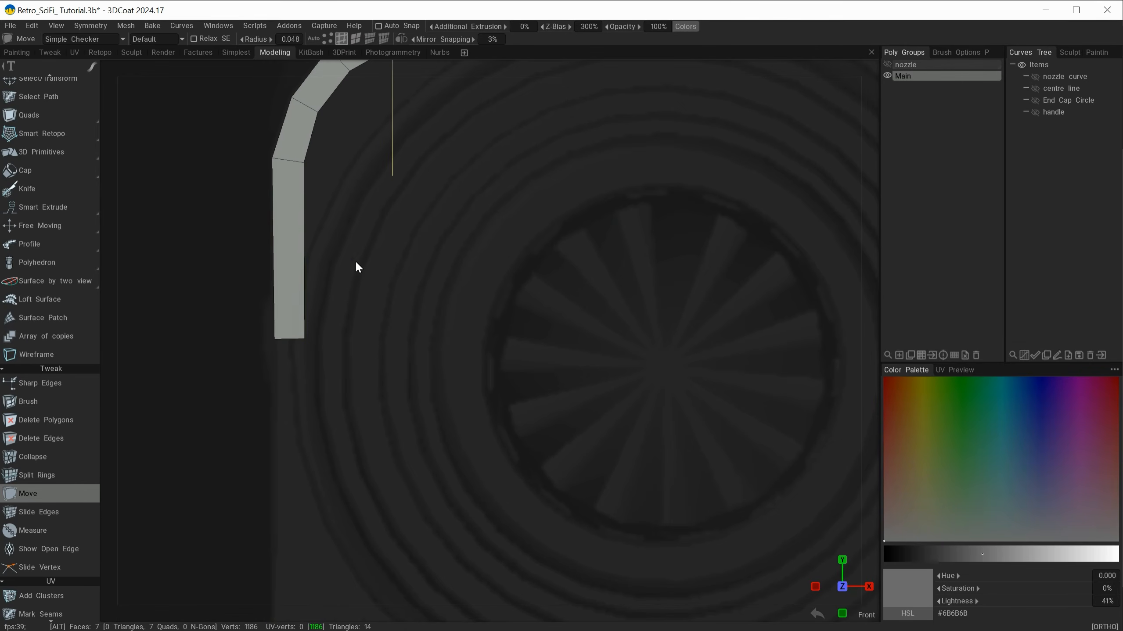
left_click_drag(292, 337, 291, 337)
right_click_drag(429, 223, 433, 193, "alt")
middle_click_drag(433, 193, 341, 164, "alt")
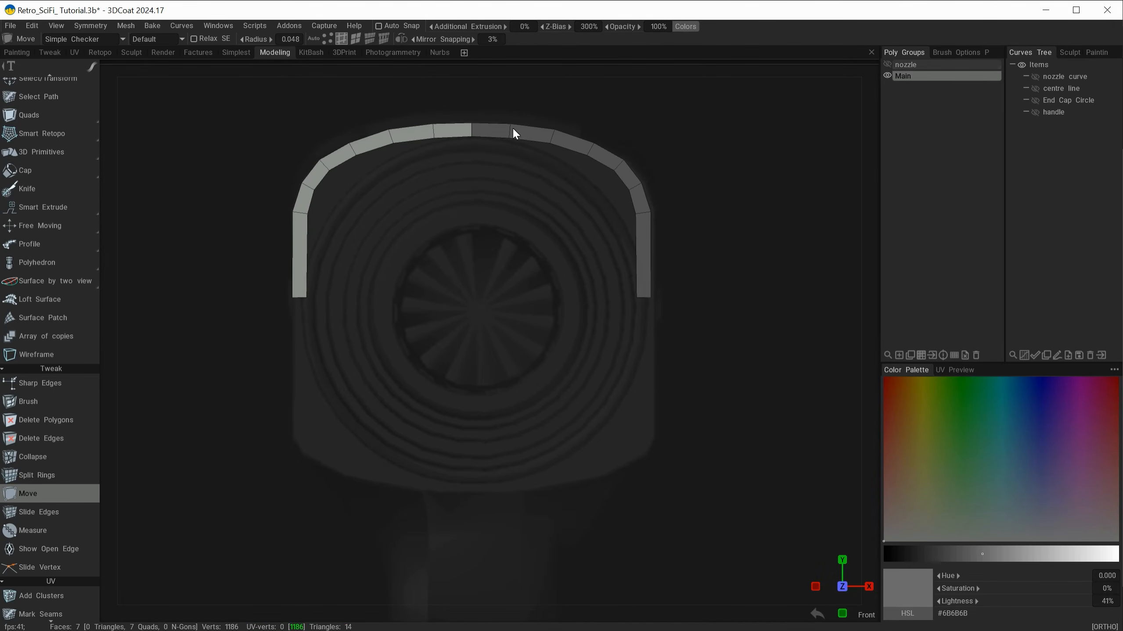
Step: Apply the symmetry to the current layer and turn off Virtual Mirror Mode to make the mirrored strip real geometry
left_click(126, 26)
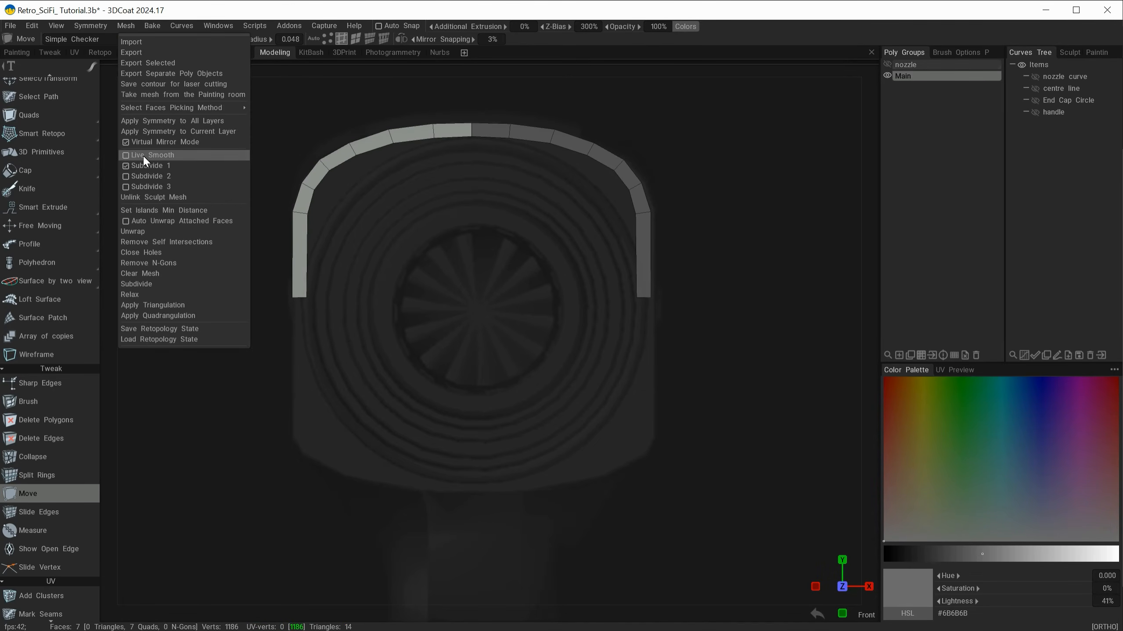
left_click(155, 132)
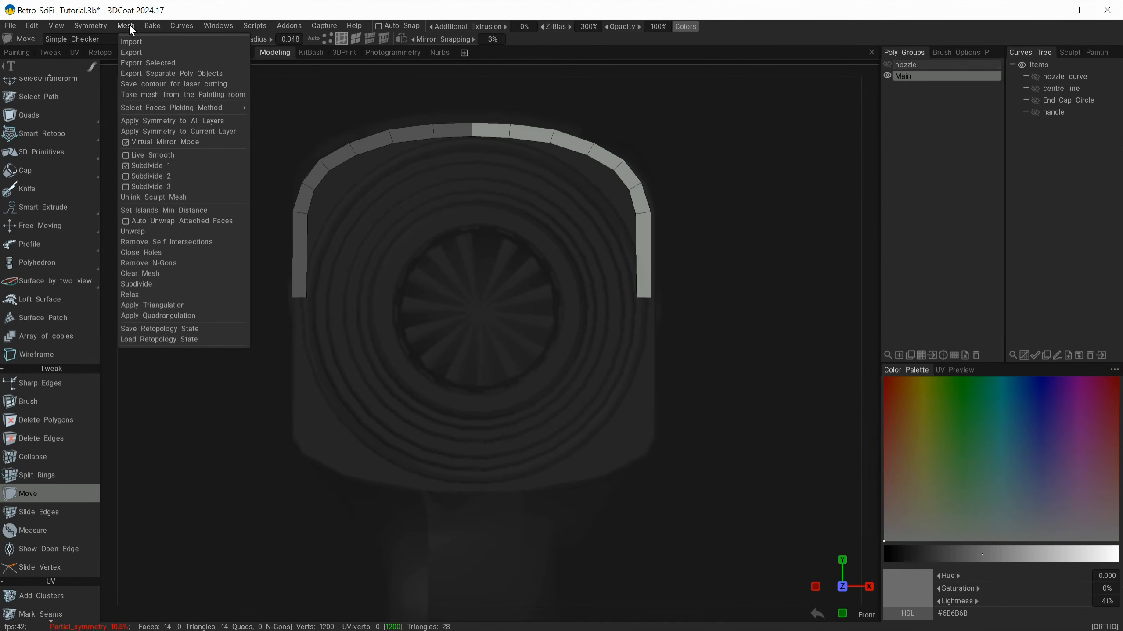
left_click(138, 141)
left_click_drag(578, 292, 689, 248, "alt")
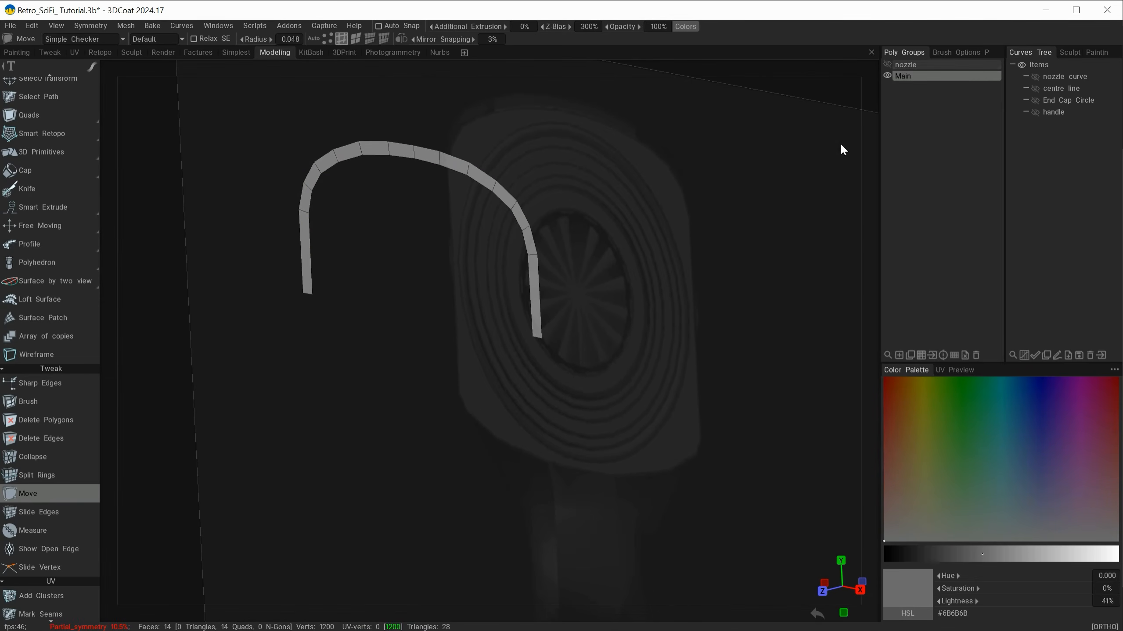
Step: Show the nozzle poly group to compare it with the body strip from the front, and hide it again
left_click(887, 64)
left_click_drag(829, 123, 707, 308, "alt")
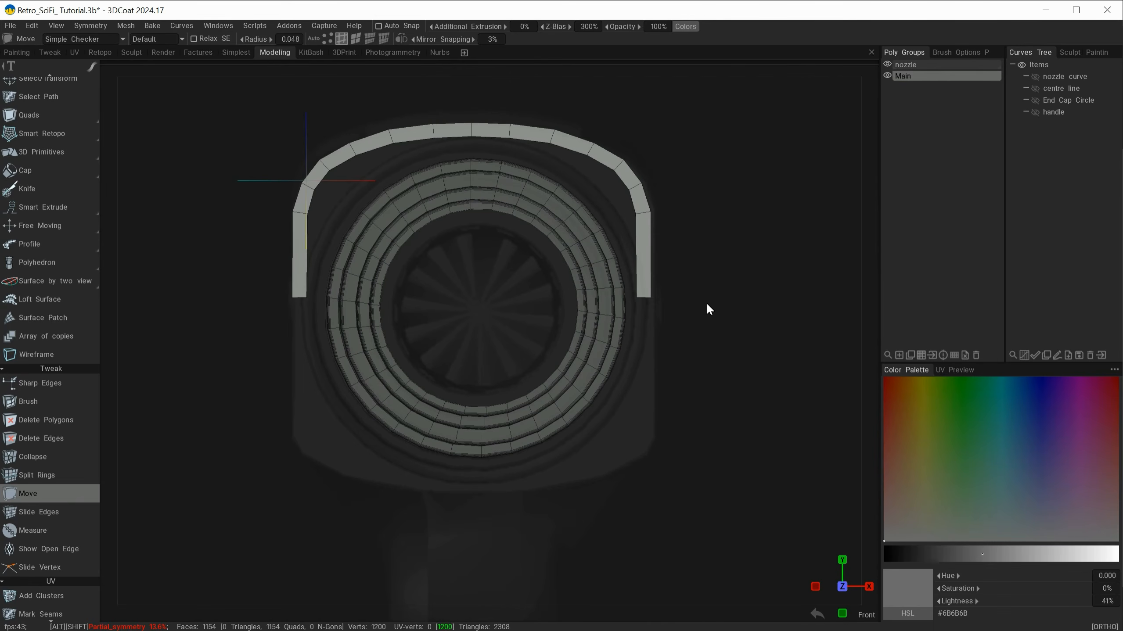
left_click(887, 64)
middle_click_drag(566, 251, 563, 201, "alt")
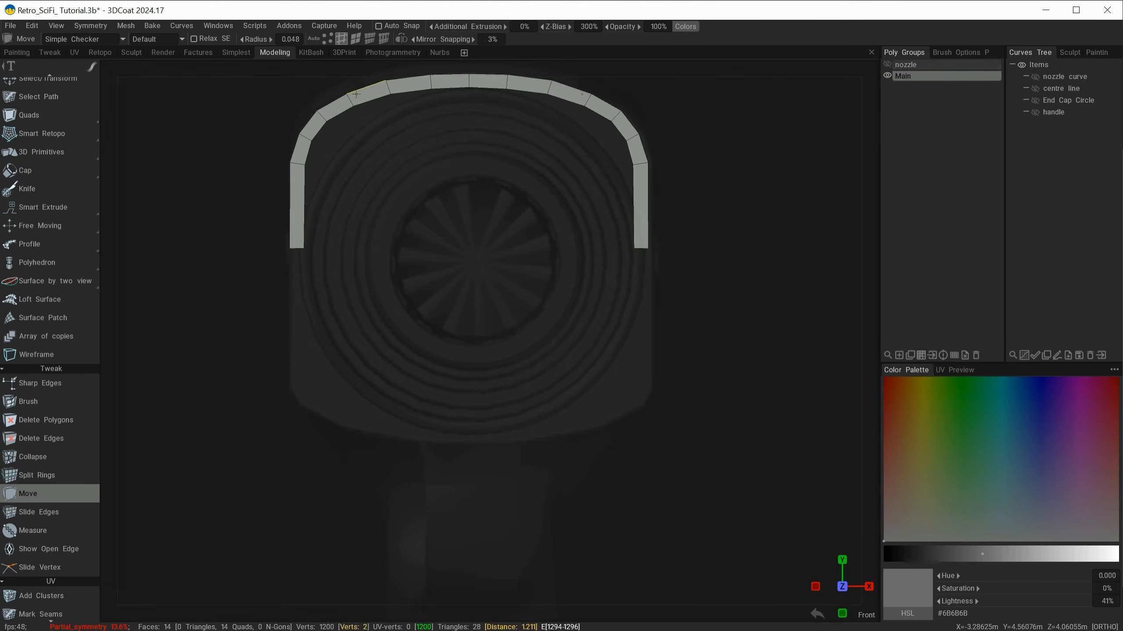
right_click_drag(472, 202, 449, 266, "alt")
middle_click_drag(452, 273, 411, 314, "alt")
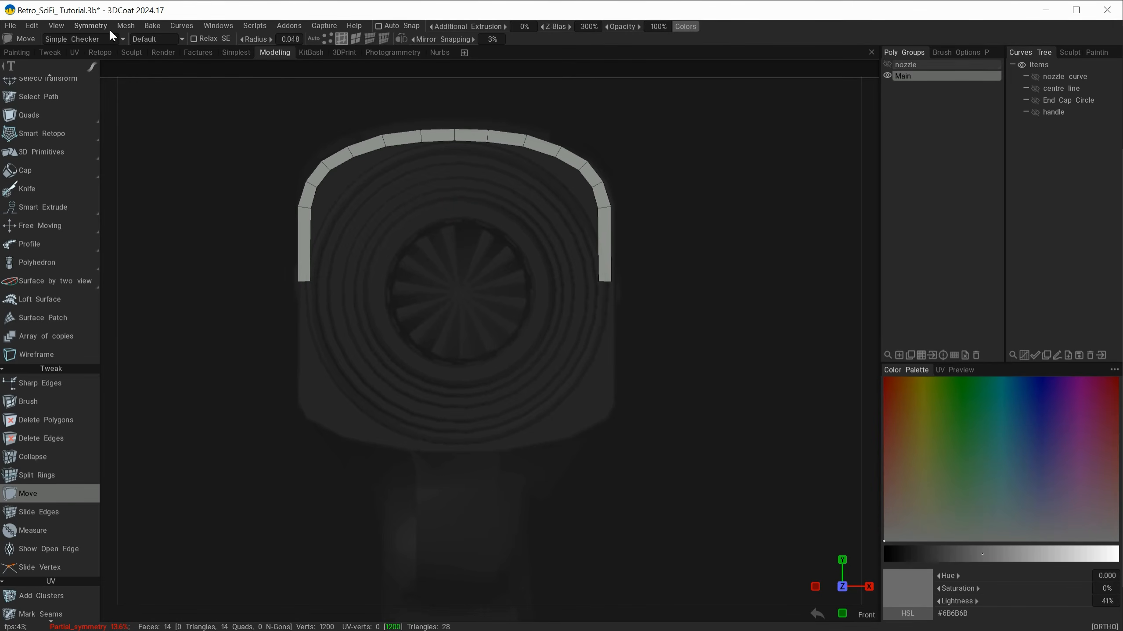
Step: Turn Virtual Mirror Mode back on and switch the mirror from the X axis to the Y axis
left_click(126, 25)
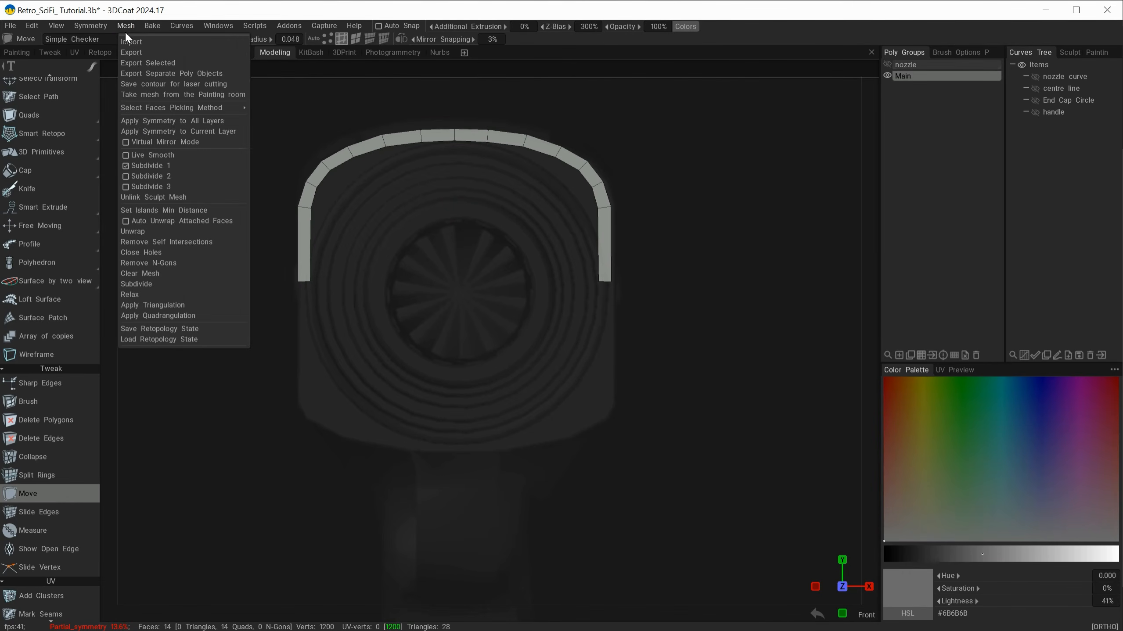
left_click(138, 141)
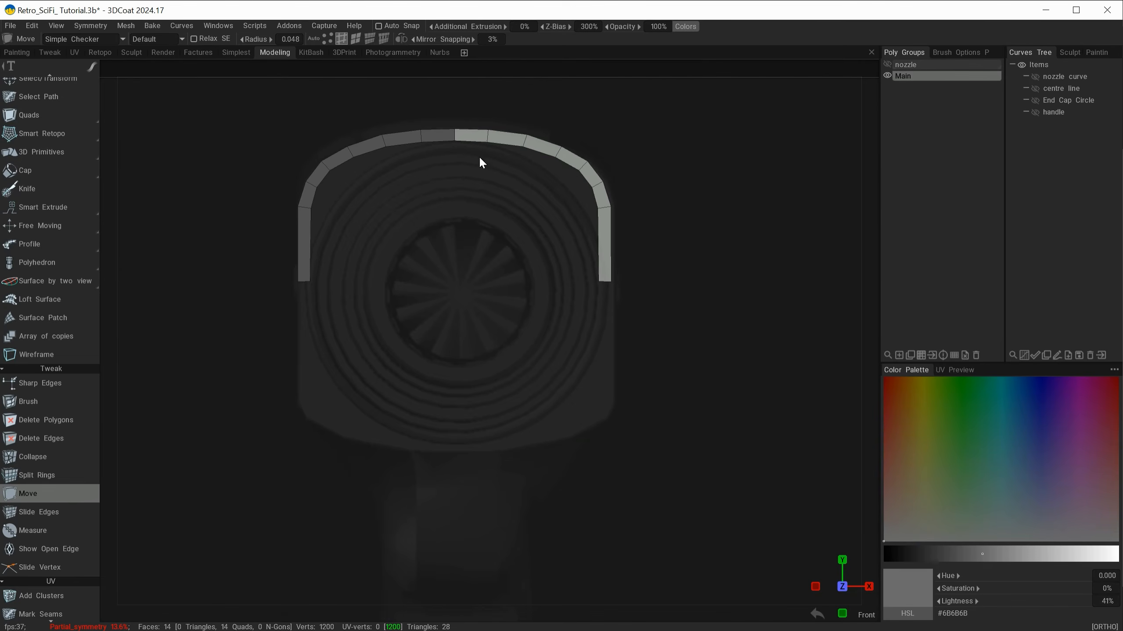
key("s")
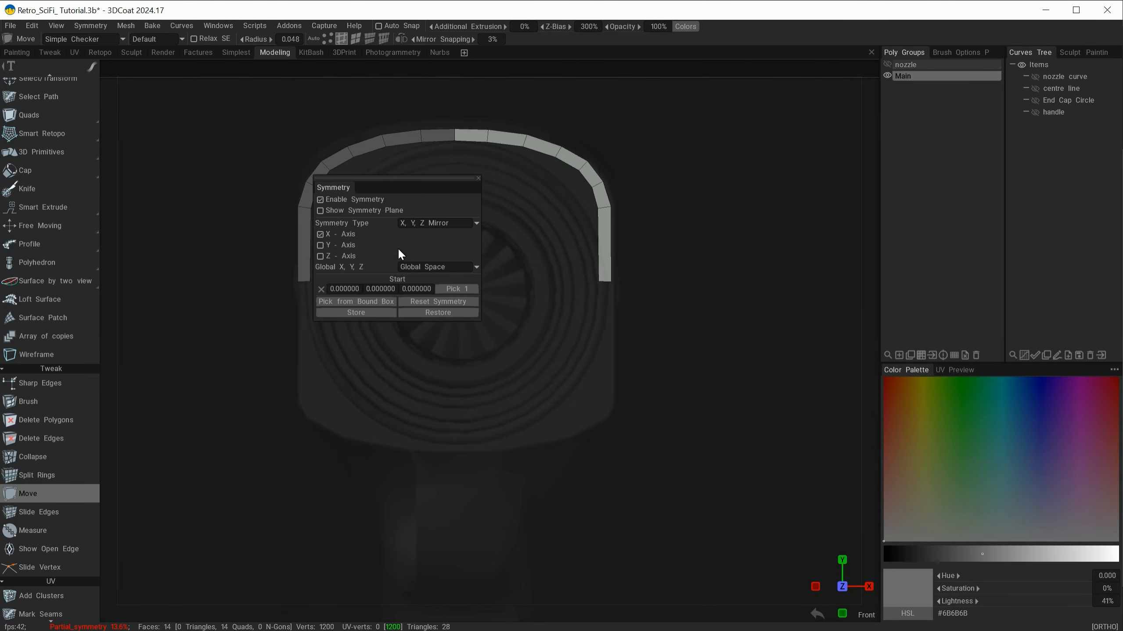
left_click(320, 234)
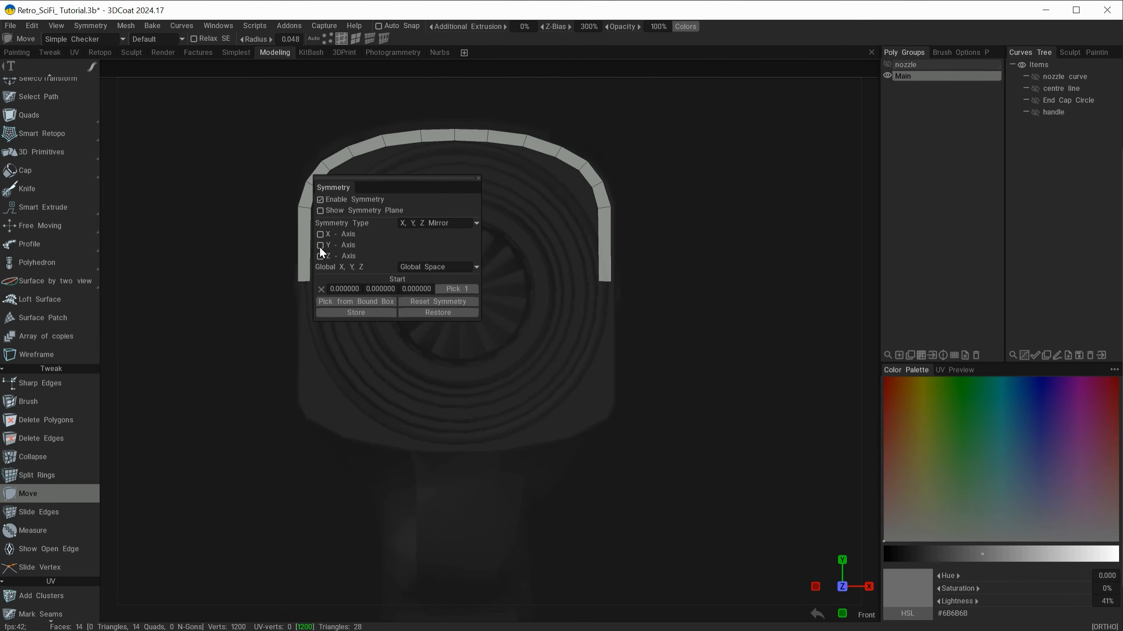
left_click(319, 246)
key("s")
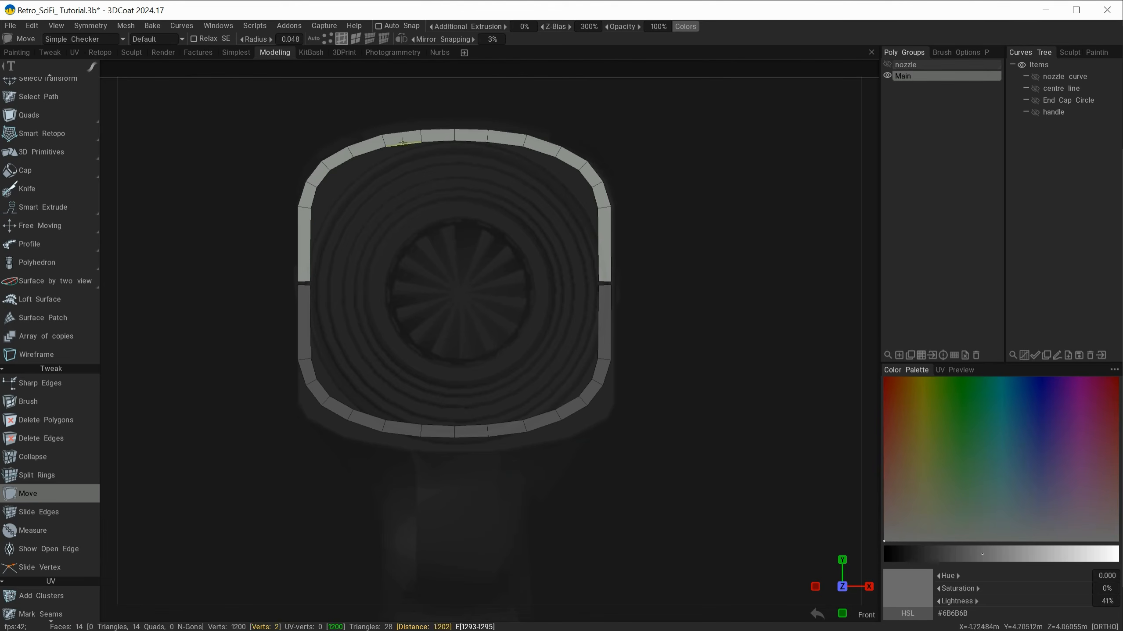
Step: Move the strip's lower end edge onto the horizontal mirror plane to close the gap between the upper and lower halves
right_click_drag(479, 248, 505, 264, "alt")
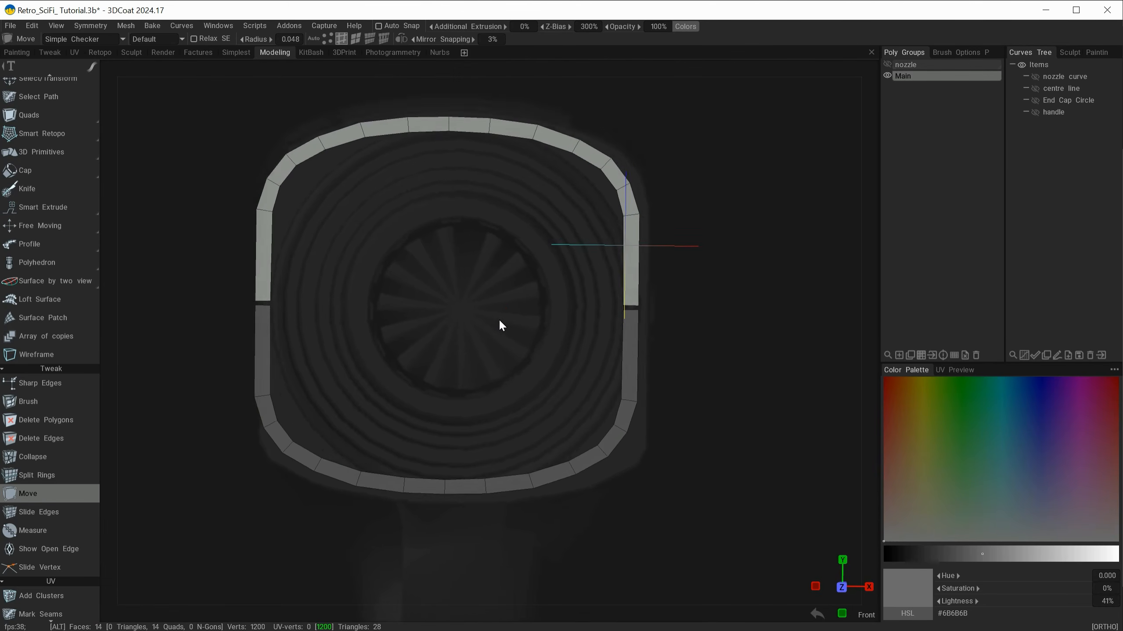
right_click_drag(312, 324, 409, 360, "alt")
middle_click_drag(248, 305, 415, 307, "alt")
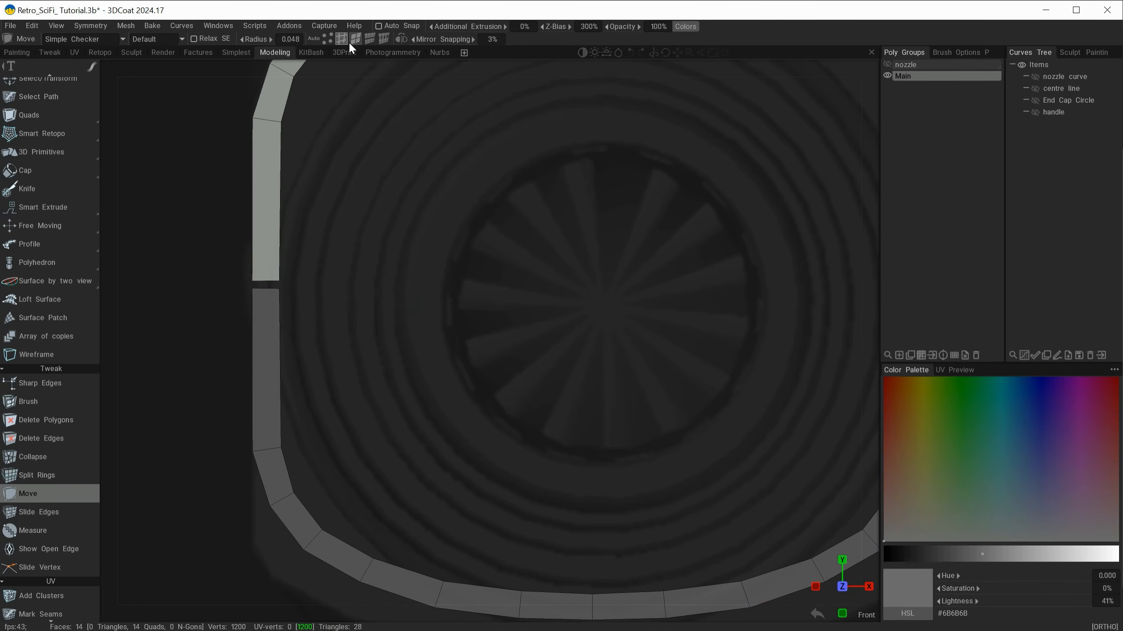
scroll(80, 151, "down", 1)
left_click_drag(266, 279, 267, 284)
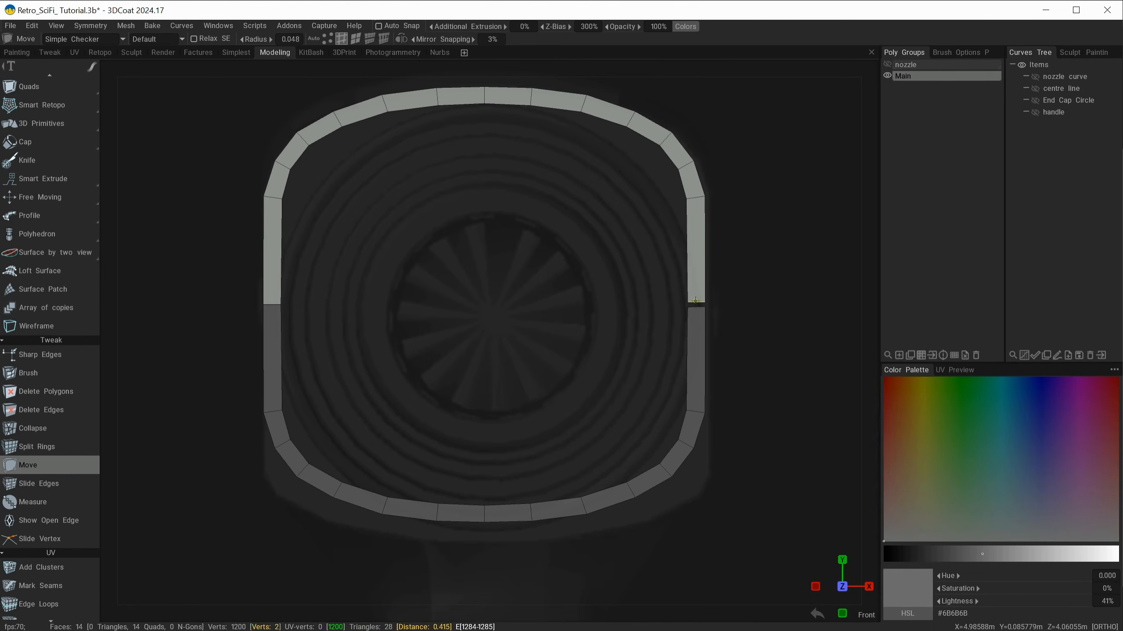
right_click_drag(694, 302, 565, 309, "alt")
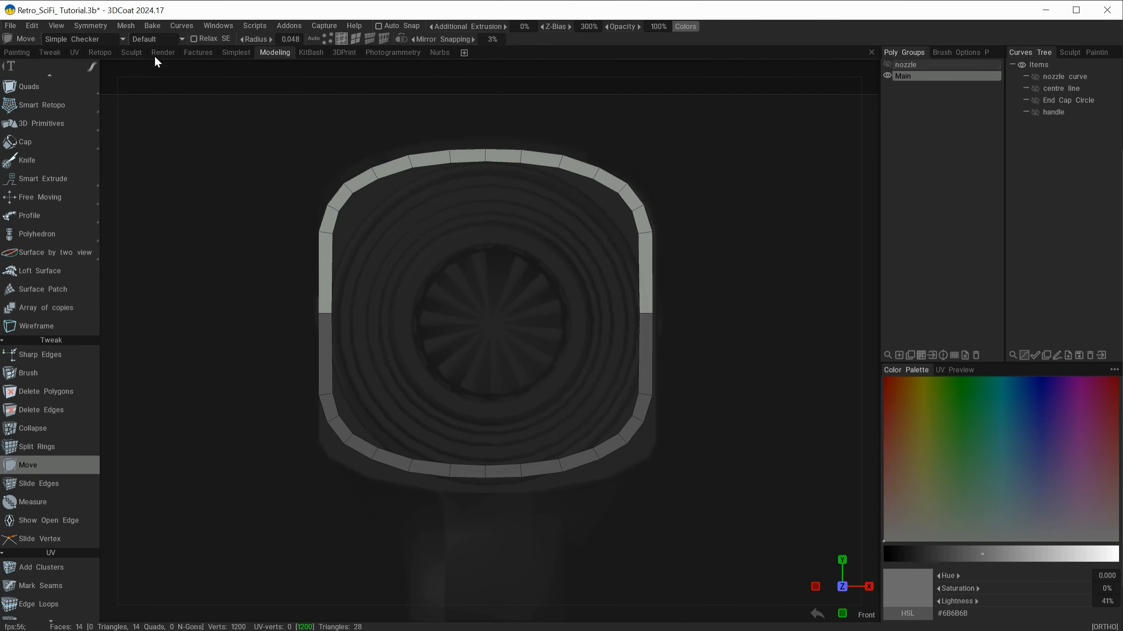
Step: Apply the Y symmetry to the current layer and turn off Virtual Mirror Mode to keep the closed body outline
left_click(125, 26)
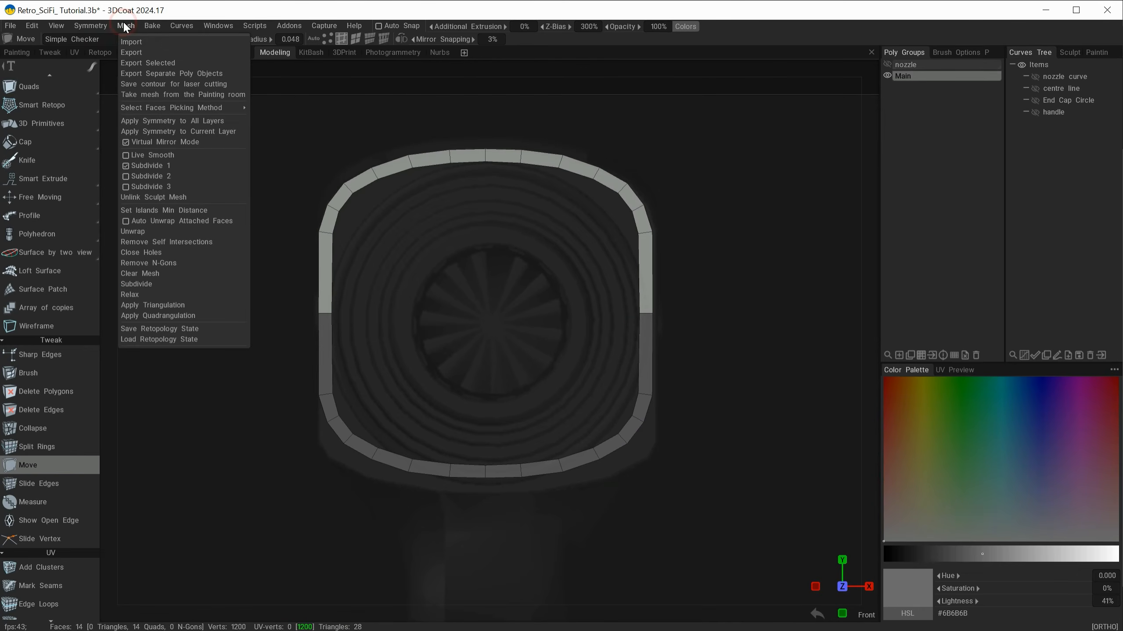
left_click(160, 132)
left_click(127, 25)
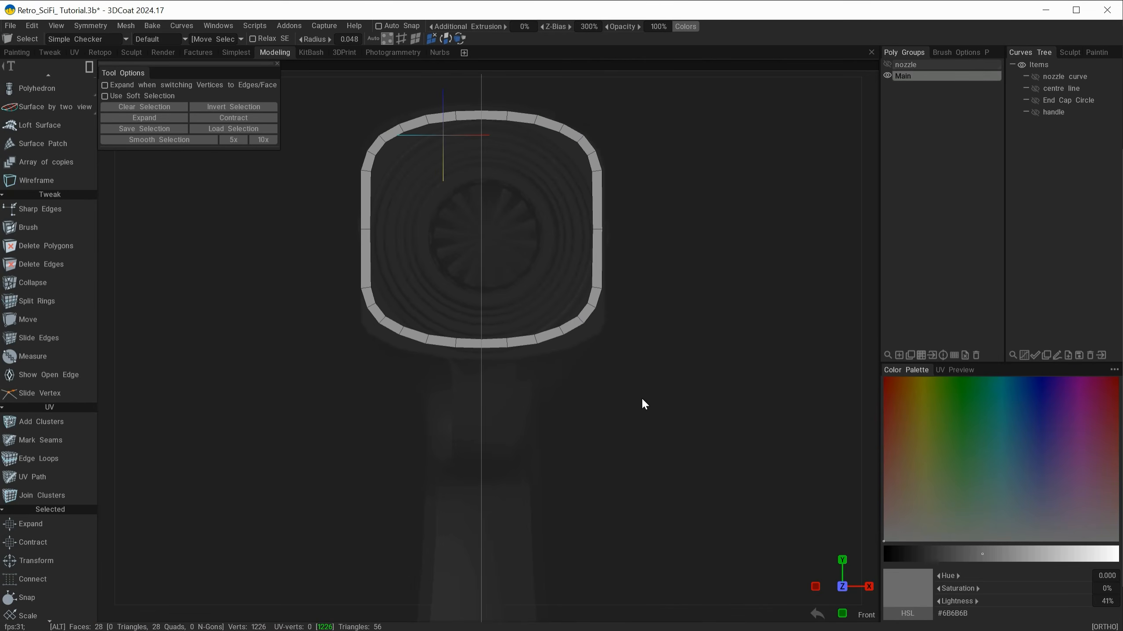
Step: Select the vertices of the outline's lower curve and transform them down to meet the body's bottom in the reference
middle_click_drag(641, 396, 647, 470)
scroll(677, 486, "up", 2)
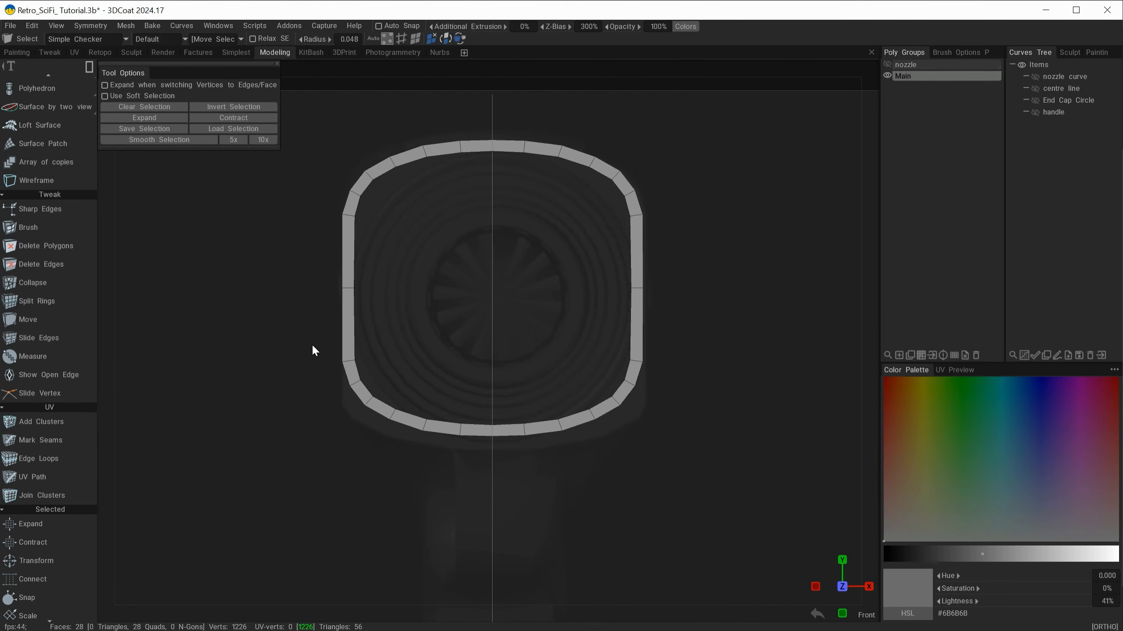
left_click_drag(303, 335, 693, 472)
key("space")
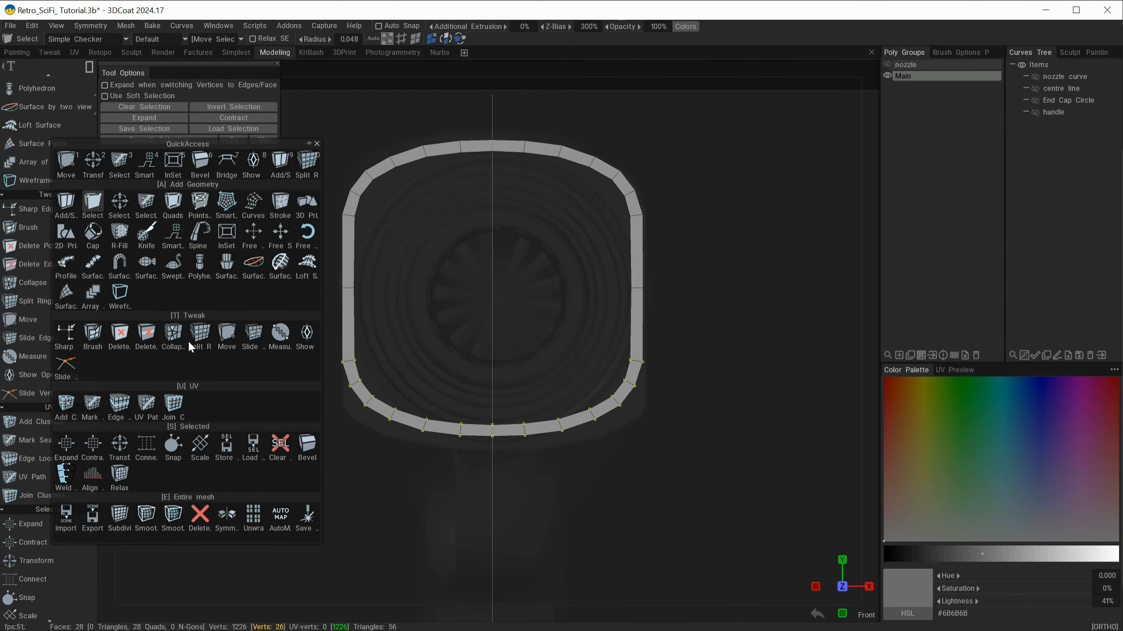
left_click(116, 444)
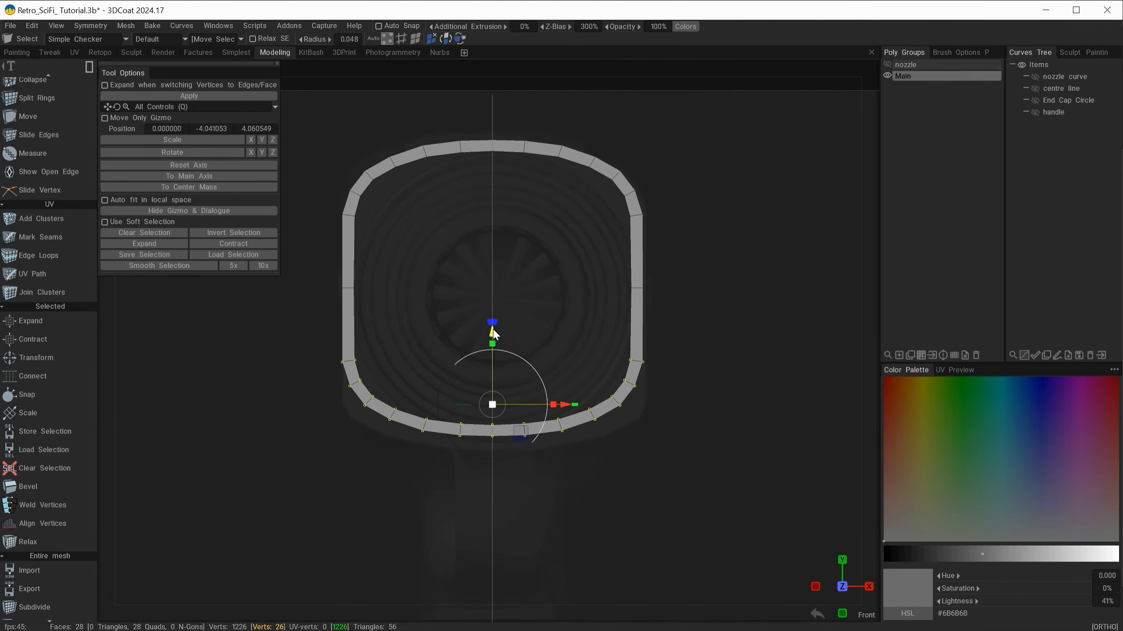
left_click_drag(493, 335, 486, 341)
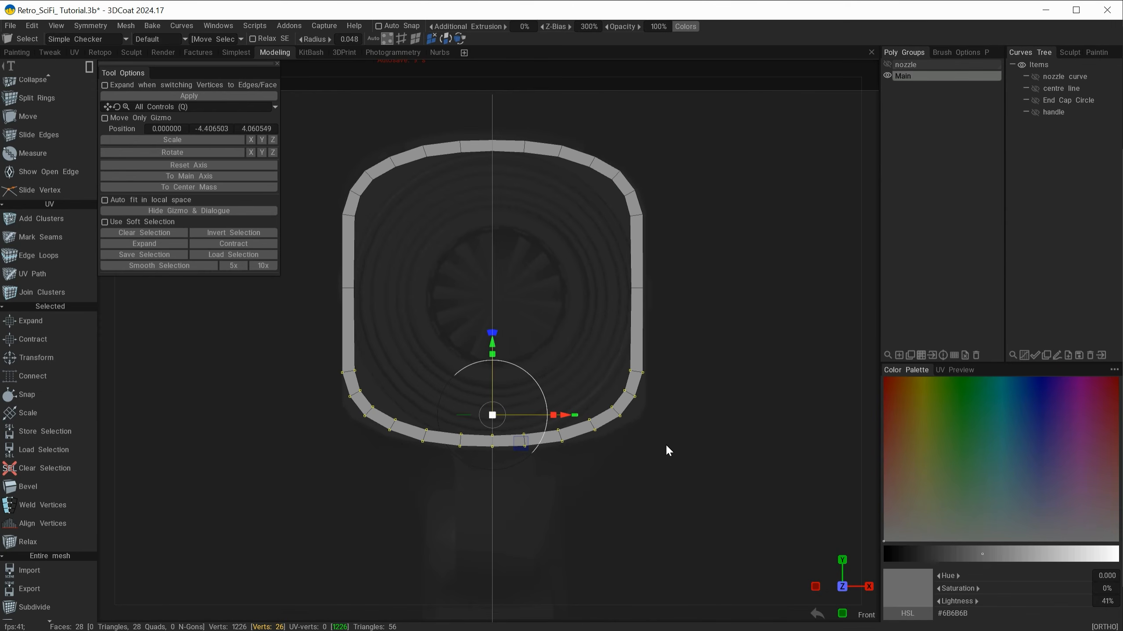
key("Escape")
Step: Switch to edge selection, enable X-axis symmetry, and select an edge at the outline's lower corner
scroll(413, 345, "up", 3)
mouse_move(411, 442)
middle_mouse_down()
mouse_move(578, 320)
mouse_move(616, 340)
middle_mouse_up()
scroll(615, 340, "up", 2)
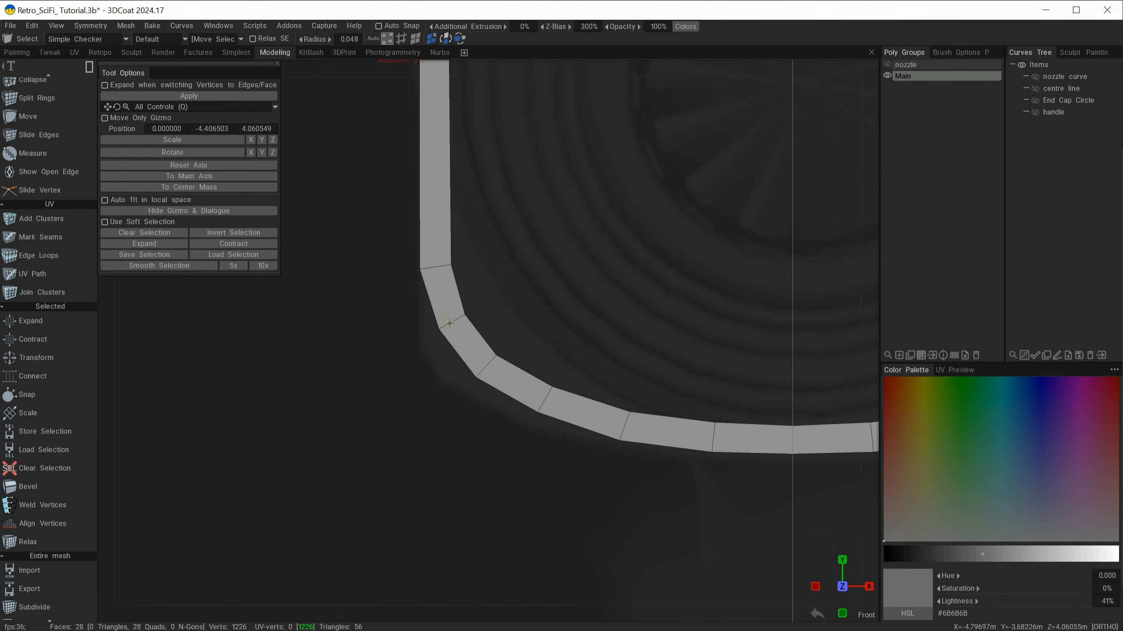
left_click(119, 72)
left_click(401, 39)
scroll(443, 321, "down", 3)
middle_click_drag(453, 319, 333, 383)
key("s")
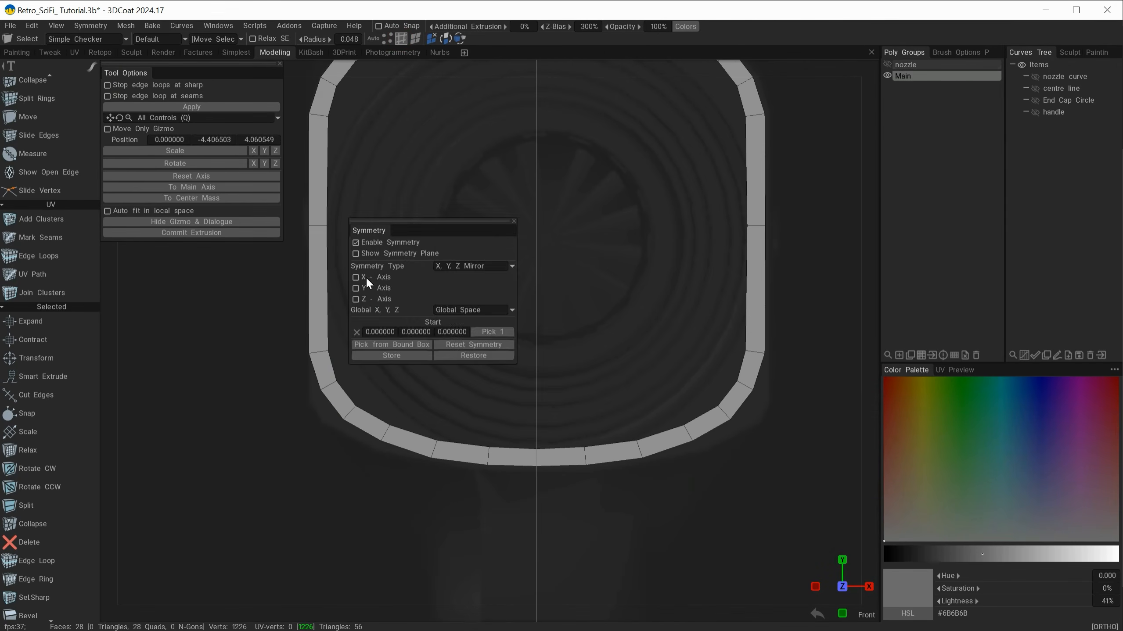
left_click(366, 279)
left_click(328, 385)
scroll(54, 486, "down", 2)
Step: With the Move tool, shift the edges around the outline's lower corner outward to follow the body's corner in the reference
key("space")
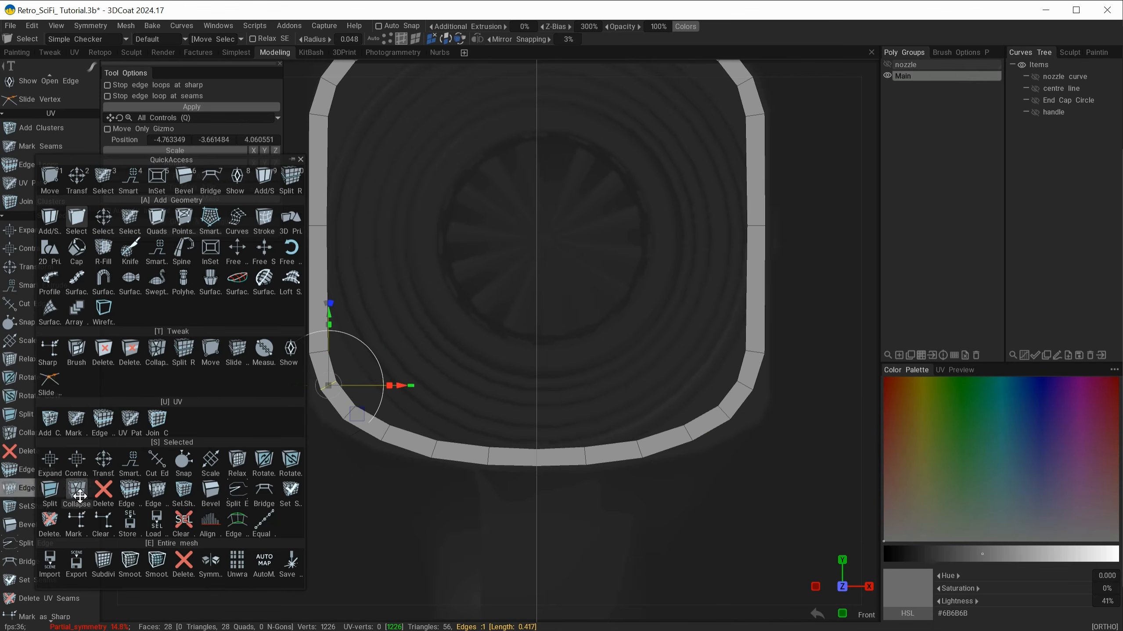
left_click(210, 353)
left_click_drag(320, 383, 431, 451)
scroll(332, 384, "up", 3)
middle_click_drag(332, 384, 364, 366)
left_click_drag(348, 370, 345, 370)
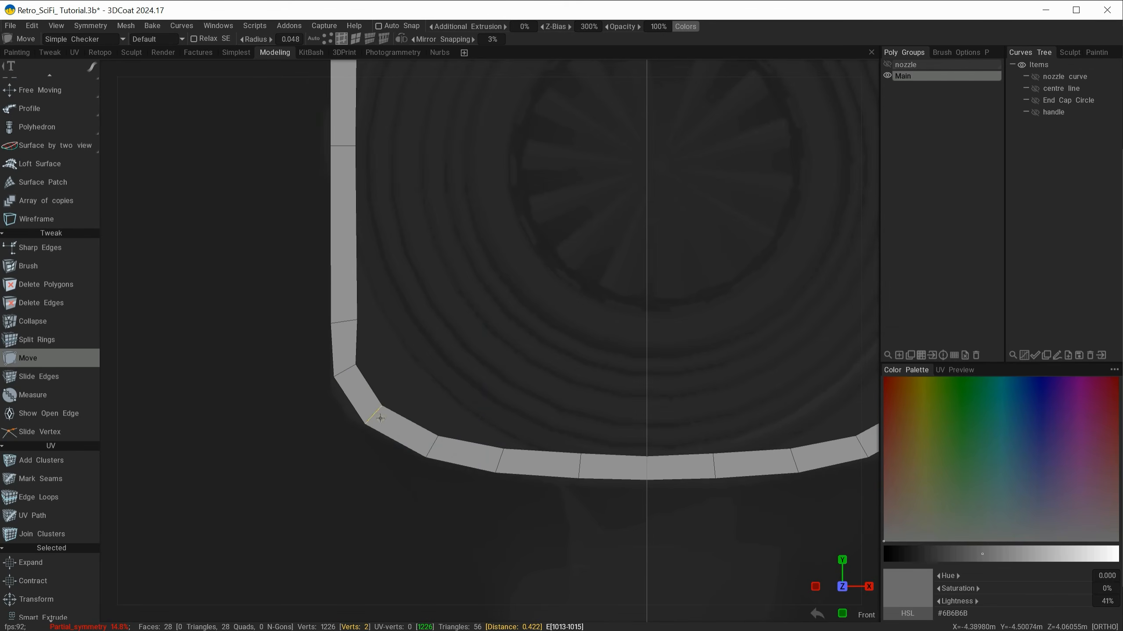
left_click_drag(373, 415, 366, 403)
left_click_drag(432, 447, 424, 444)
left_click_drag(500, 461, 496, 461)
left_click_drag(424, 444, 416, 441)
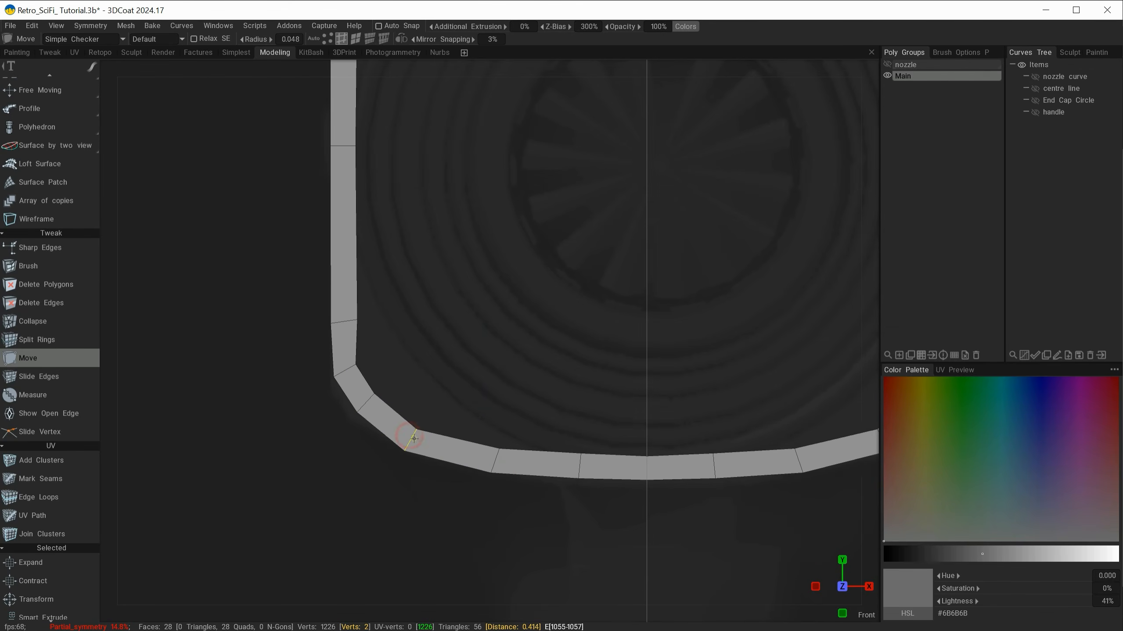
right_click_drag(412, 431, 463, 388, "alt")
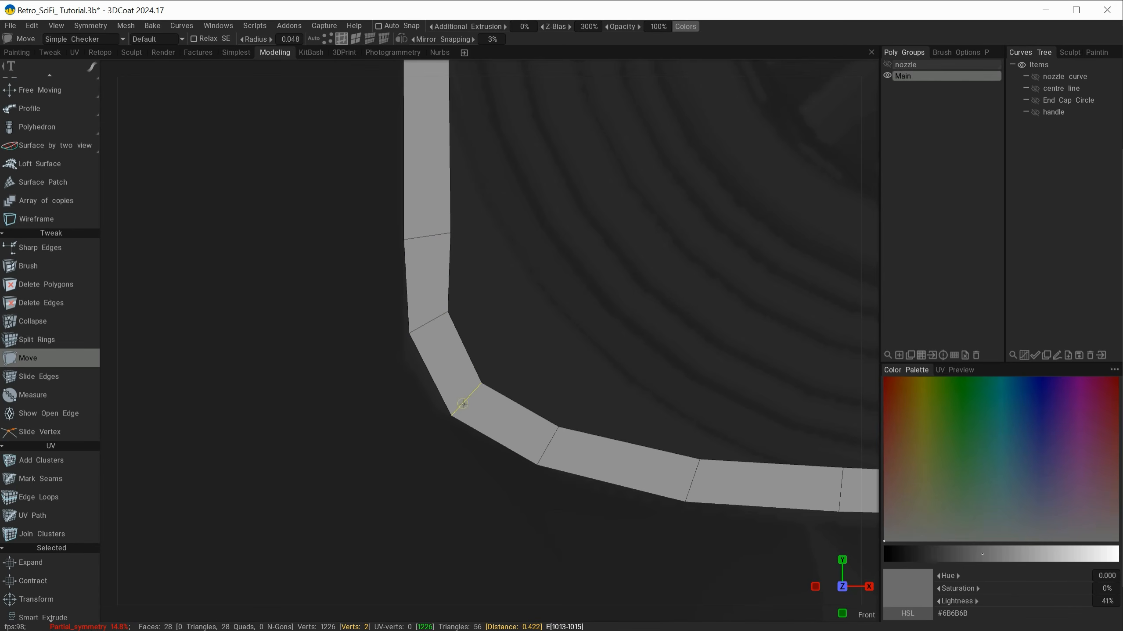
Step: Adjust the lower corner's edges, and move its vertices individually to even out the strip's width
left_click_drag(467, 400, 463, 399)
left_click_drag(427, 325, 456, 311)
left_click(327, 39)
left_click_drag(477, 383, 489, 376)
left_click_drag(447, 415, 450, 413)
left_click_drag(557, 426, 559, 423)
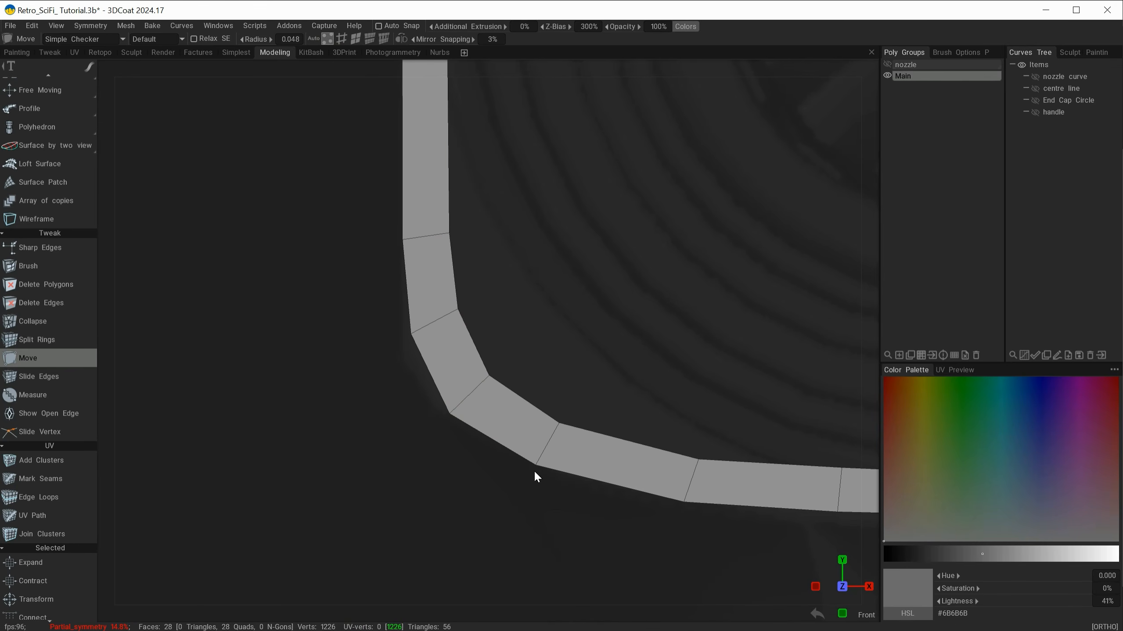
left_click_drag(536, 464, 567, 449)
Step: Slide the edges along the lower corner of the strip to adjust their spacing
left_click(39, 376)
left_click_drag(469, 394, 483, 400)
left_click_drag(435, 321, 437, 327)
right_click_drag(437, 326, 571, 305, "alt")
middle_click_drag(572, 306, 519, 280, "alt")
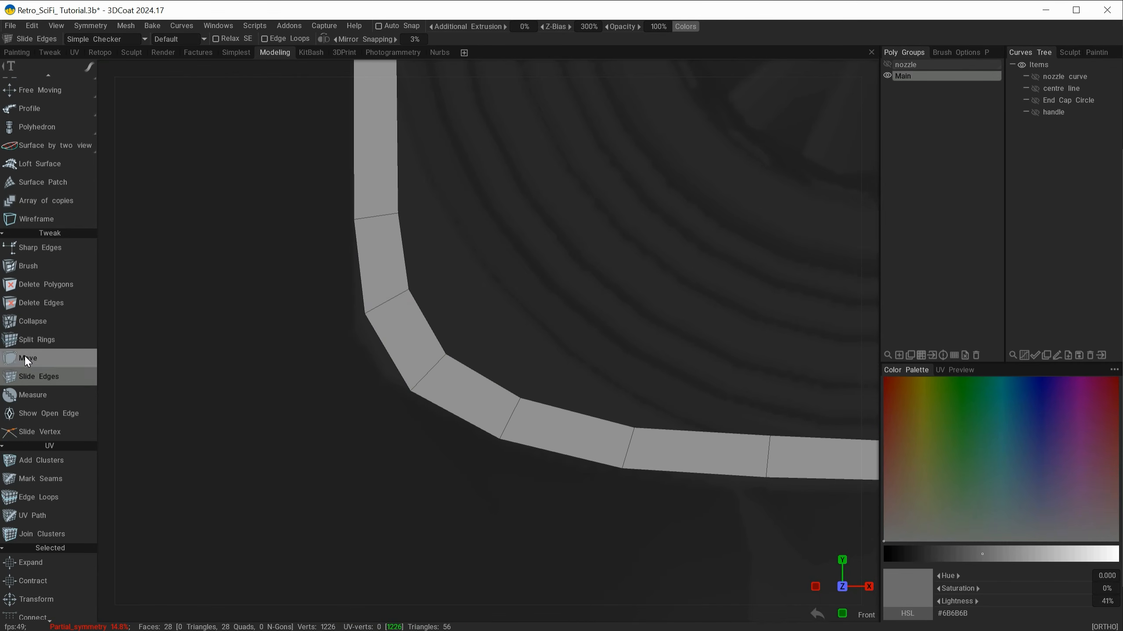
Step: Add a split ring in the lower corner quad and slide the neighbouring edges to space the segments evenly
left_click(30, 340)
left_click(402, 337)
left_click(46, 377)
left_click_drag(428, 374, 447, 384)
left_click_drag(383, 305, 378, 288)
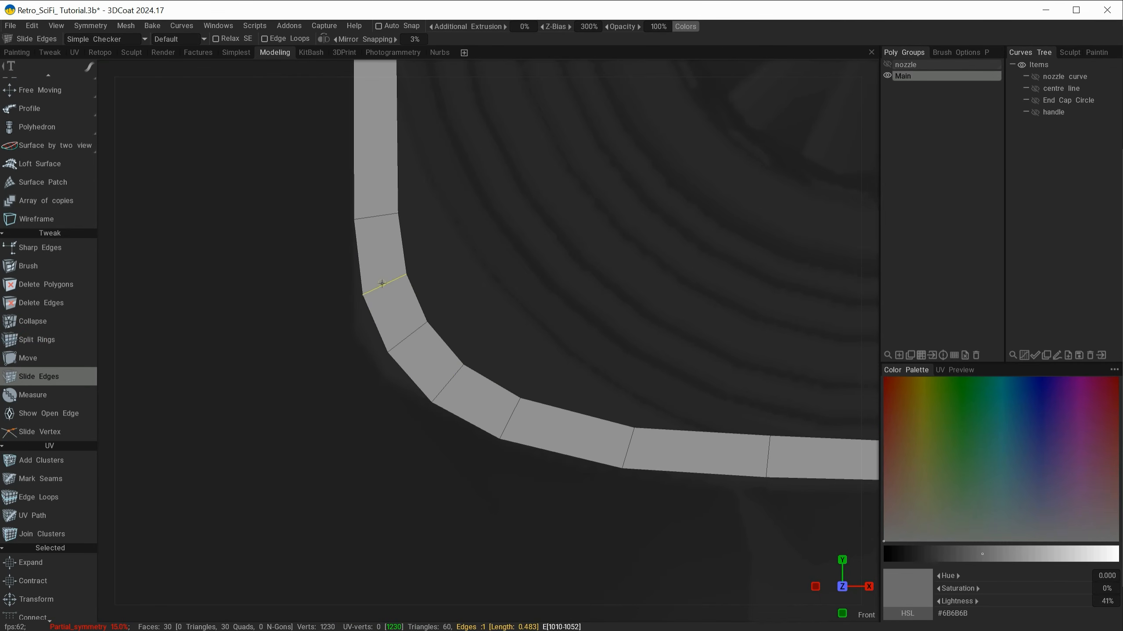
Step: Move the three corner edges and the inner corner vertex to round the lower corner along the reference
left_click(48, 360)
left_click_drag(406, 339, 401, 347)
left_click_drag(449, 383, 446, 391)
left_click_drag(384, 288, 381, 289)
left_click_drag(403, 347, 422, 331)
left_click(327, 39)
scroll(378, 330, "down", 5)
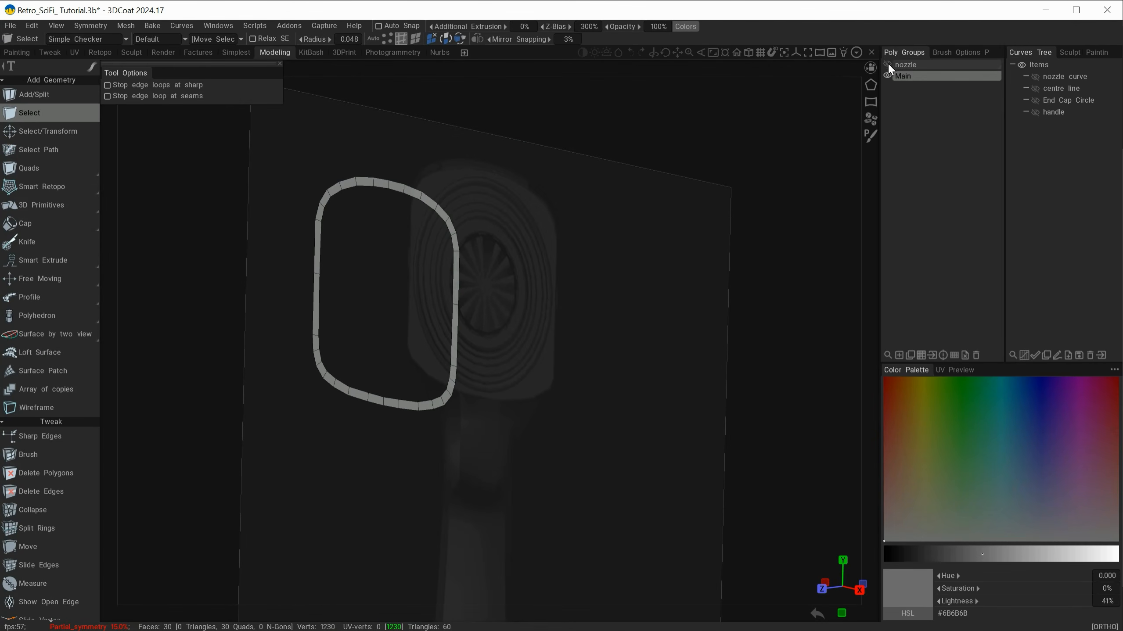
Step: Unhide the nozzle poly group, open the reference image placement controls, and show the side reference image
left_click(887, 65)
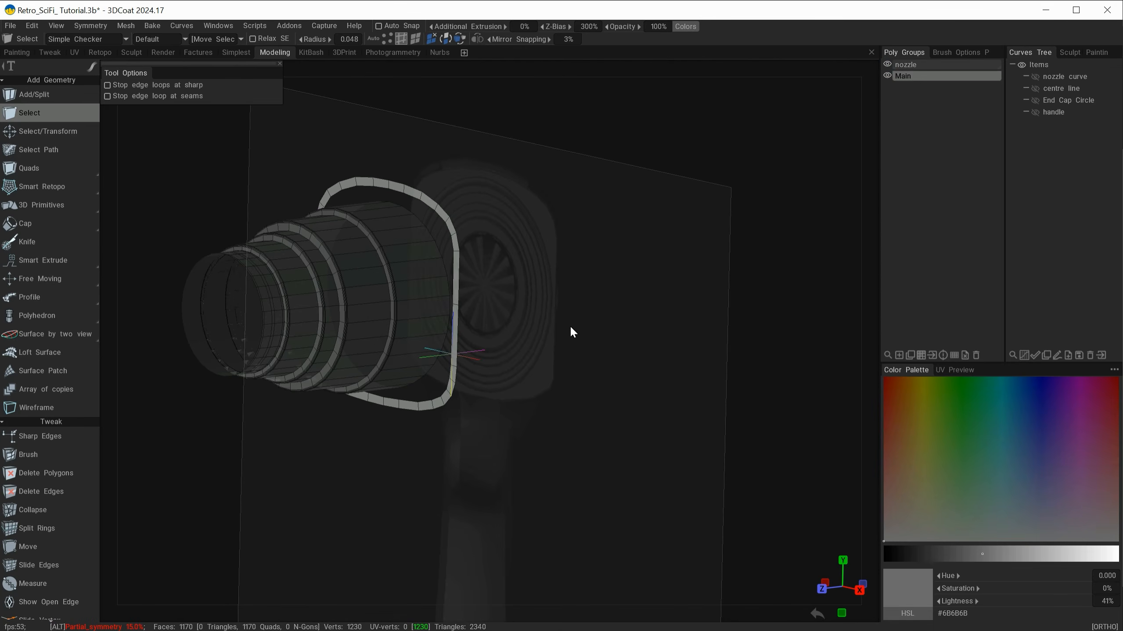
left_click_drag(575, 318, 547, 314)
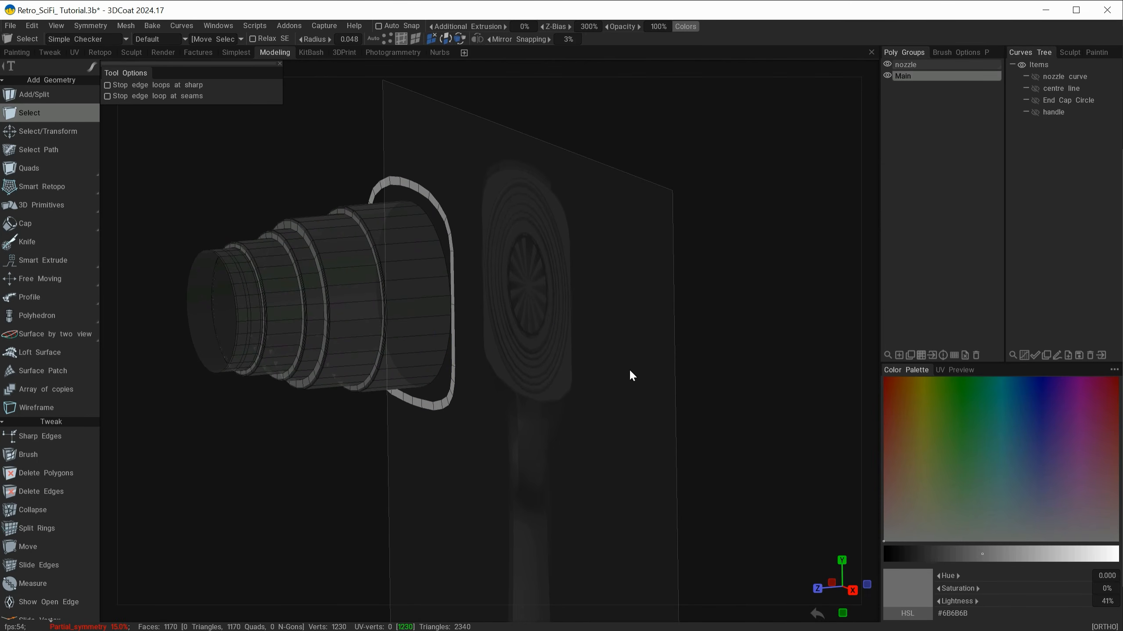
left_click(829, 56)
left_click(869, 124)
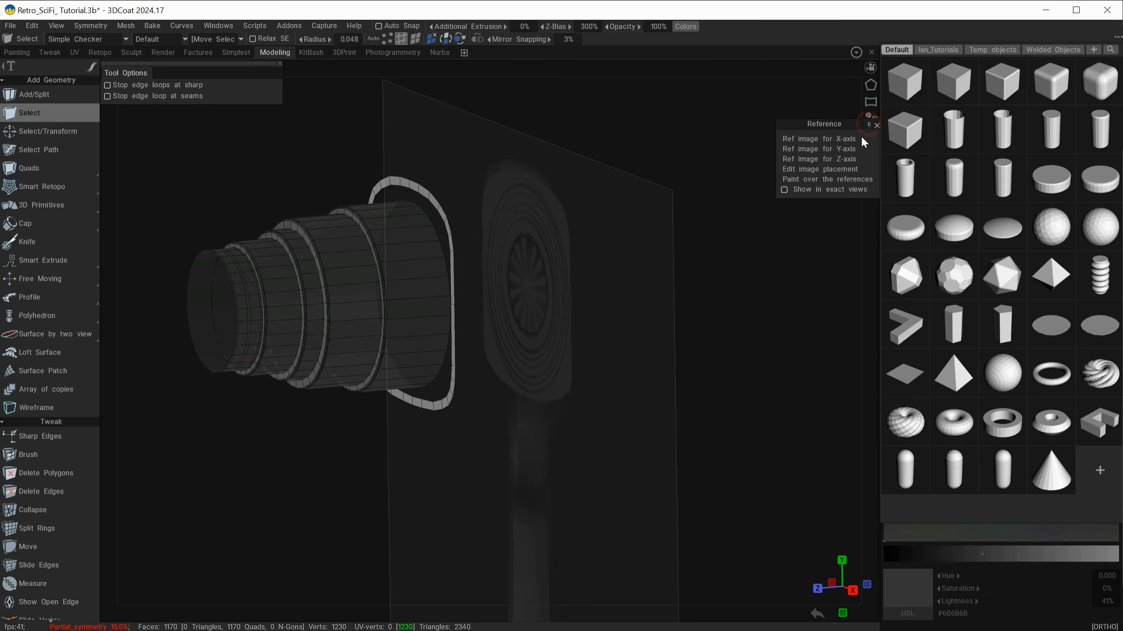
left_click_drag(809, 121, 802, 155)
left_click(803, 197)
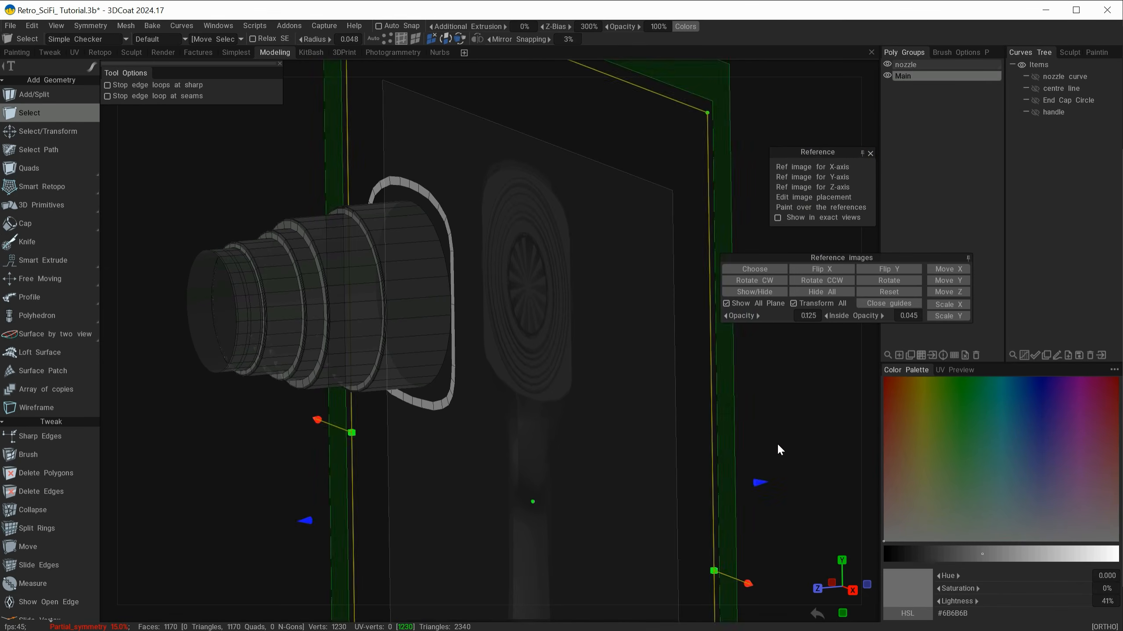
left_click(750, 289)
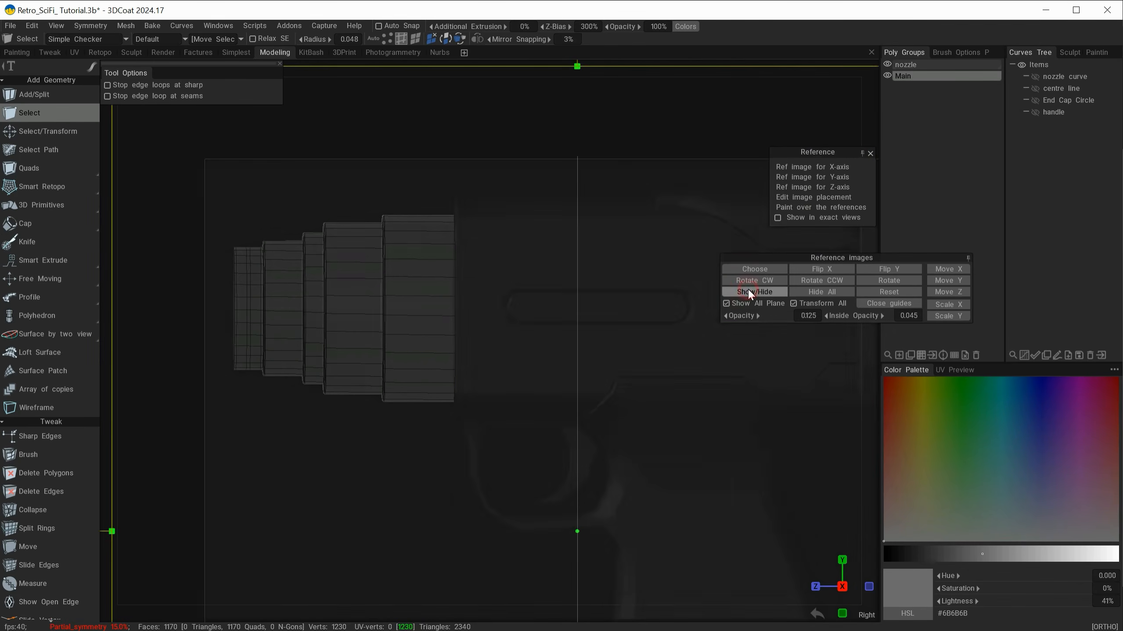
Step: Close the reference image placement controls and select the outer edge loop of the rounded strip at the main body's front
left_click(884, 307)
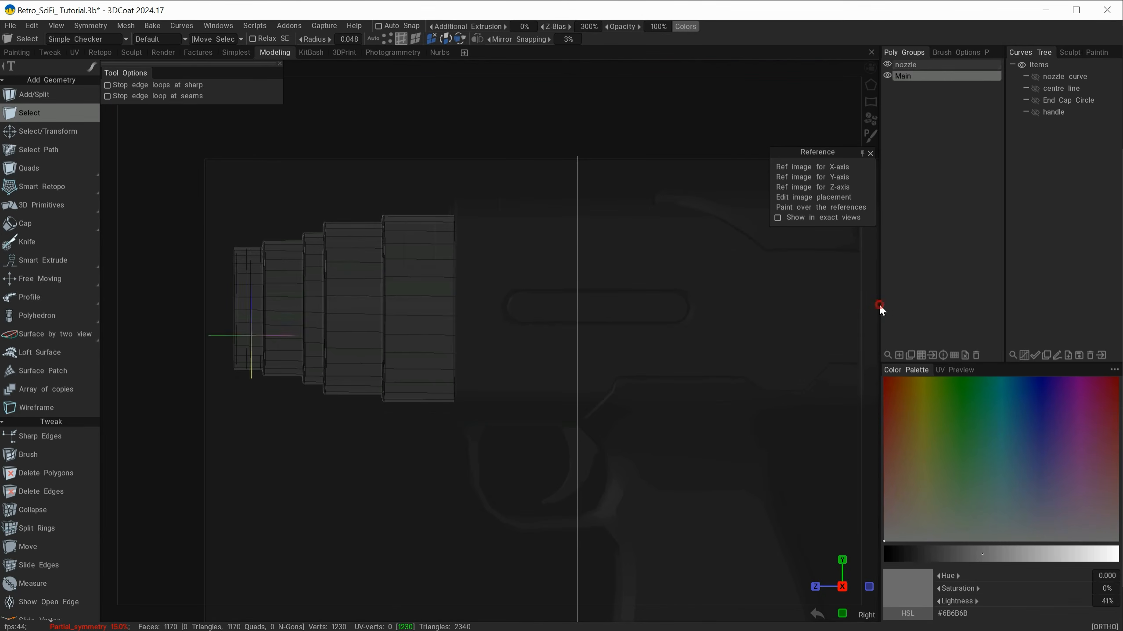
left_click_drag(502, 413, 498, 439, "alt")
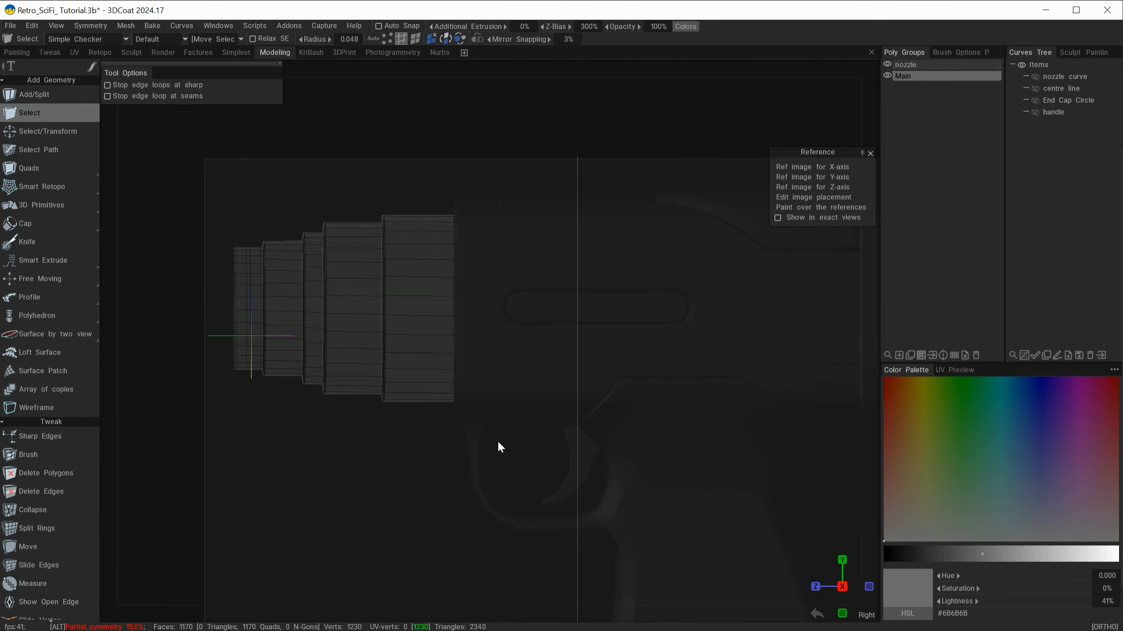
middle_click_drag(503, 428, 336, 433, "alt")
left_click_drag(337, 426, 517, 530, "alt")
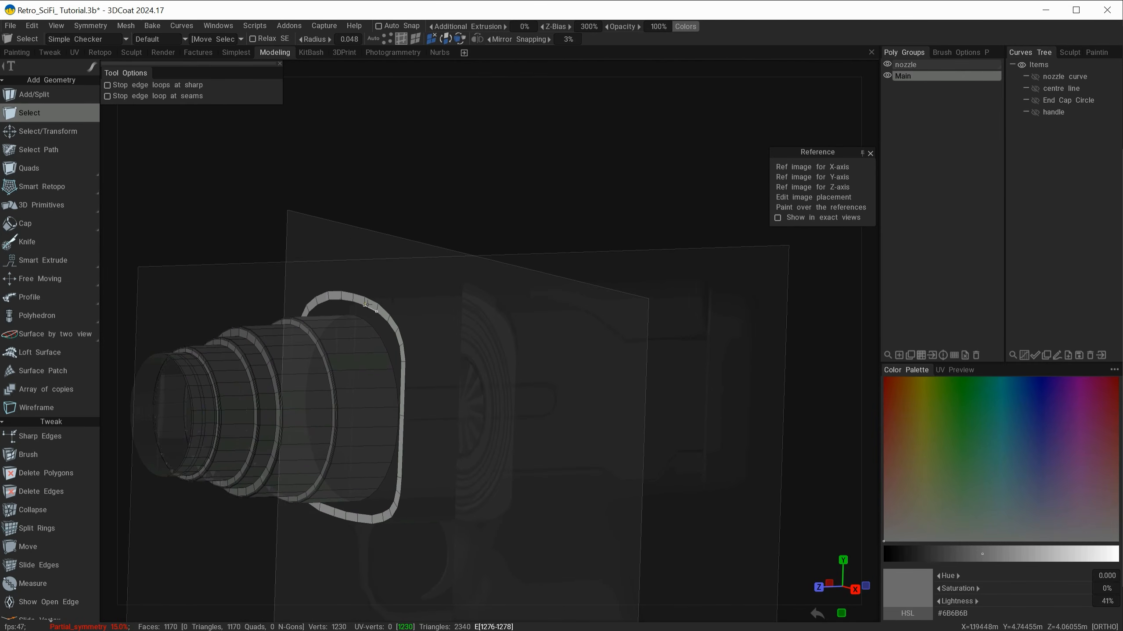
left_click(373, 303)
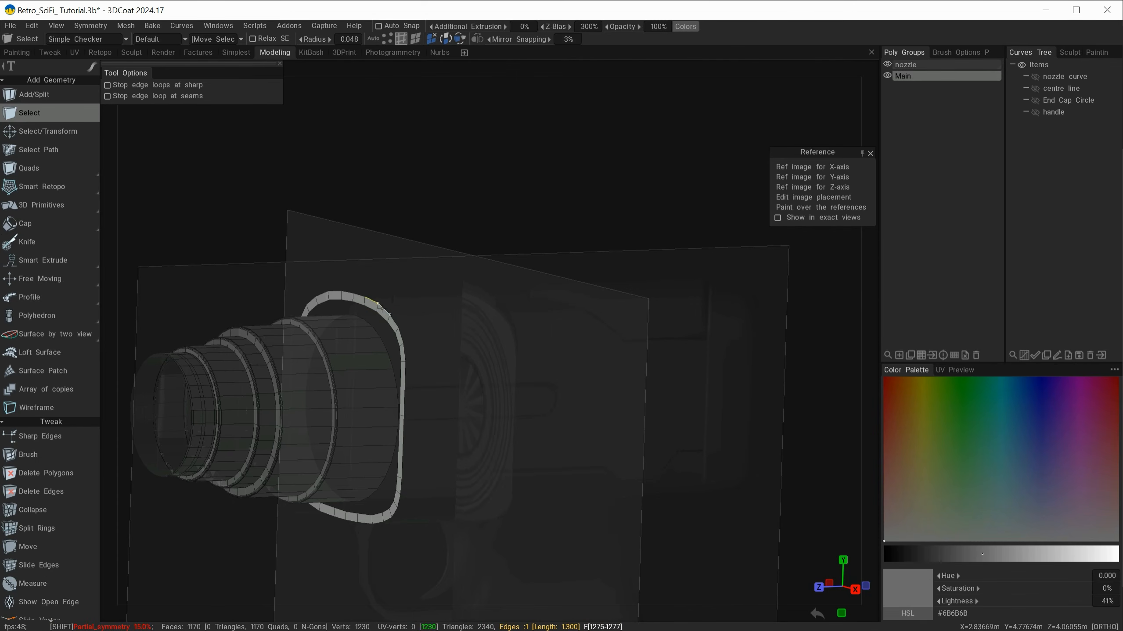
left_click(381, 308, "shift")
double_click(381, 308, "shift")
mouse_move(462, 380)
left_mouse_down("alt")
mouse_move(461, 366)
mouse_move(477, 376)
mouse_move(455, 369)
left_mouse_up("alt")
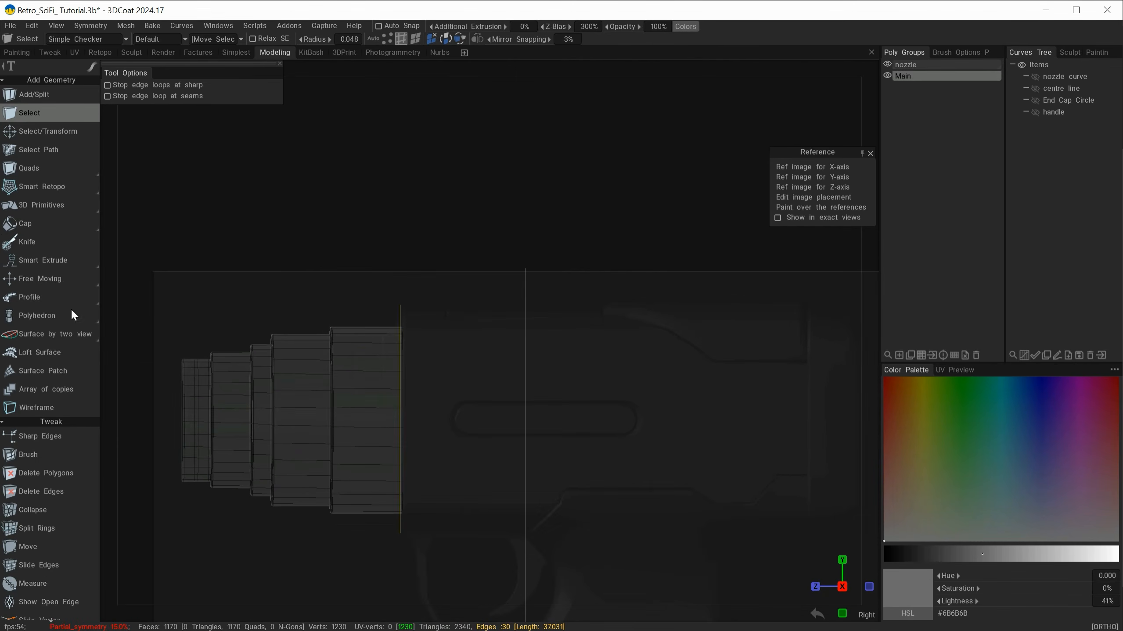
Step: Extrude the selected edge loop backward along the side reference to about Z -14.74 to form the main body's outer shell
left_click(37, 132)
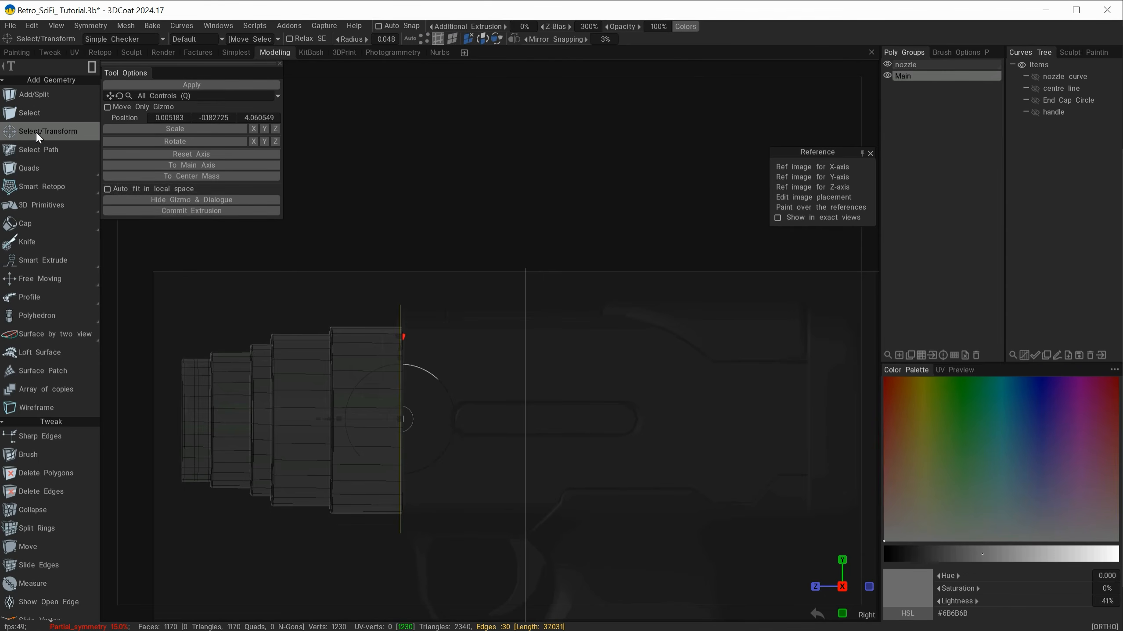
left_click(189, 212)
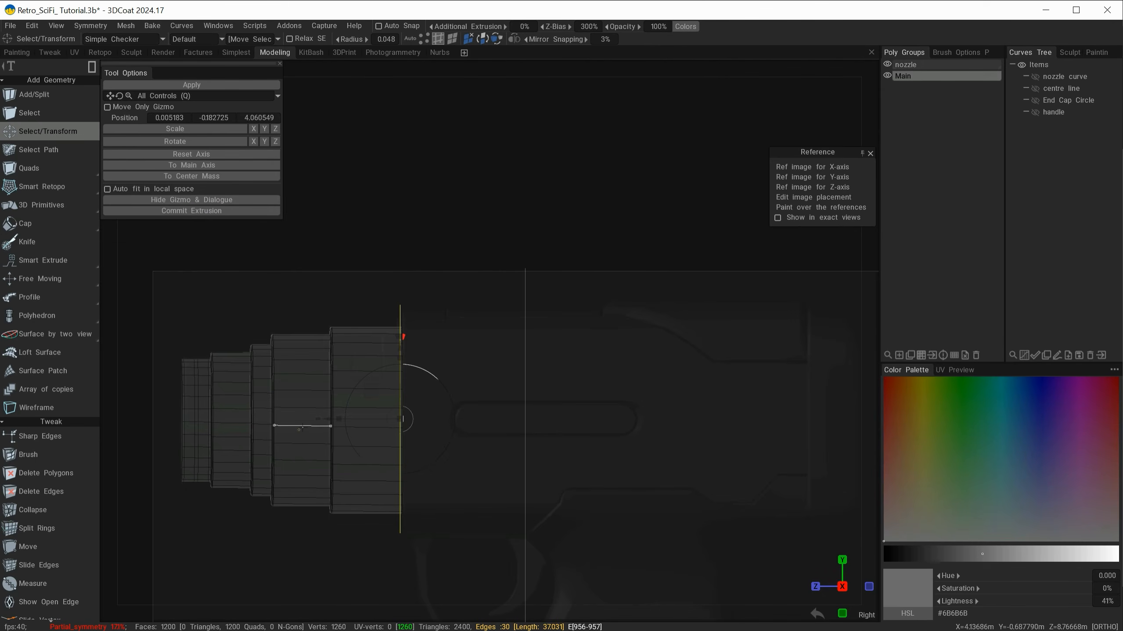
left_click_drag(328, 419, 733, 449)
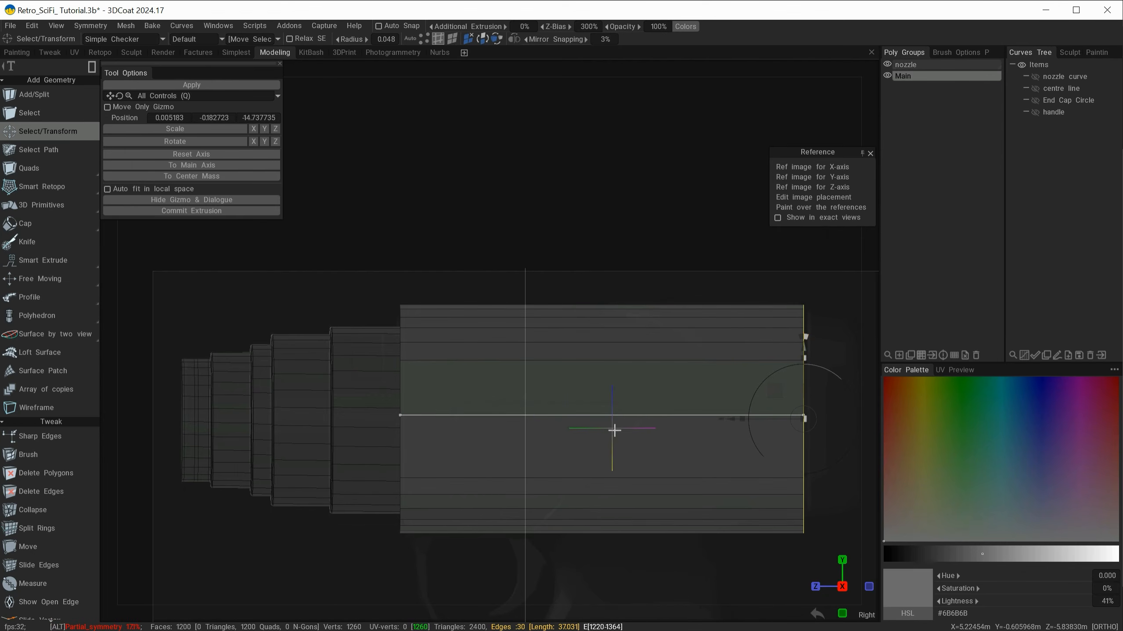
Step: Extrude the main body's rear edge loop again and scale it uniformly inward to form a flat rear rim
mouse_move(613, 446)
left_mouse_down("alt")
mouse_move(601, 448)
mouse_move(663, 443)
left_mouse_up("alt")
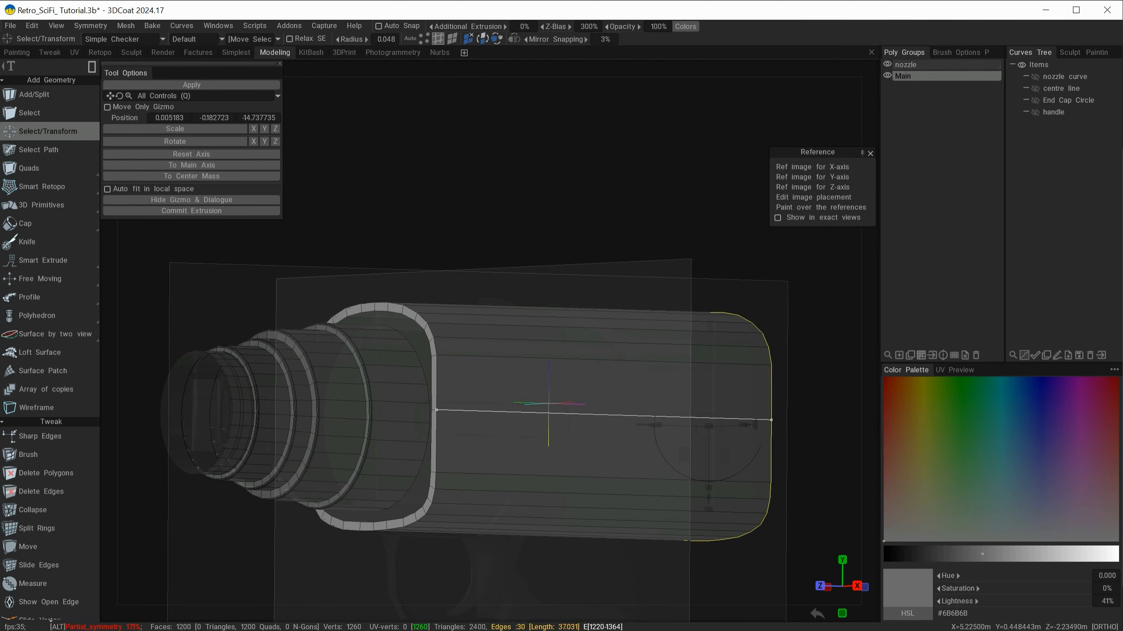
left_click_drag(548, 393, 396, 392, "alt")
middle_click_drag(378, 397, 269, 372, "alt")
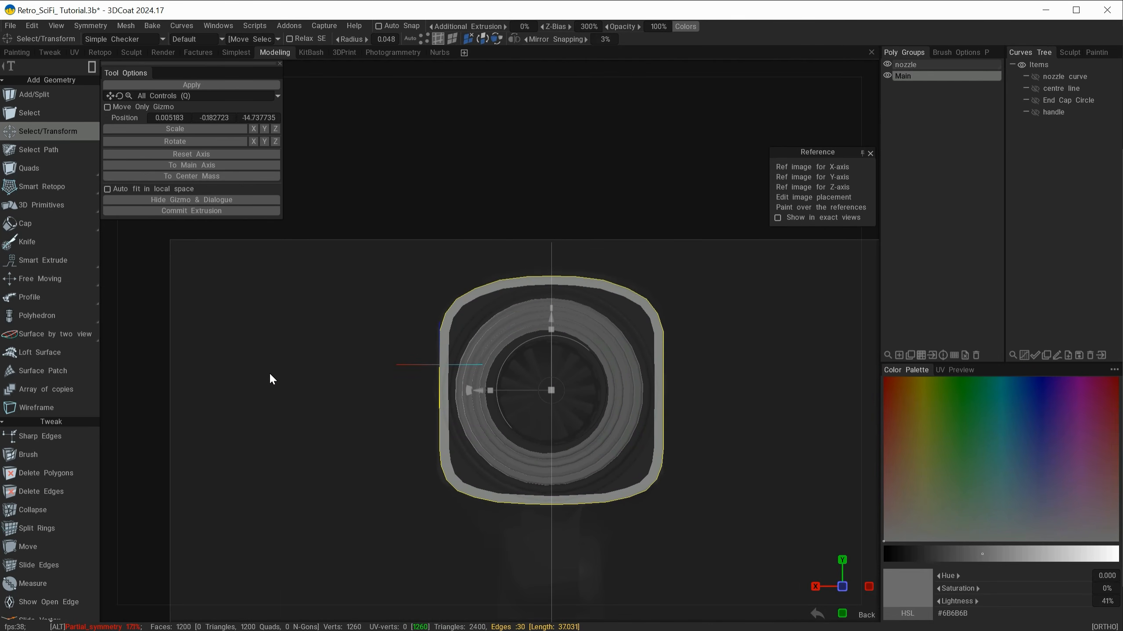
left_click(199, 209)
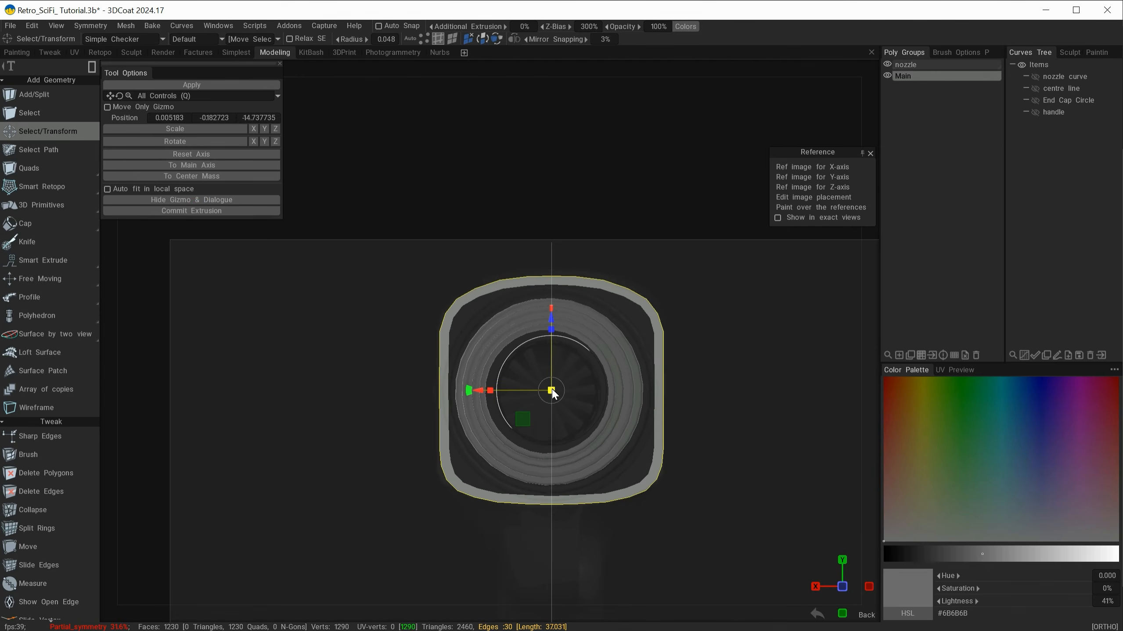
left_click_drag(553, 391, 546, 394)
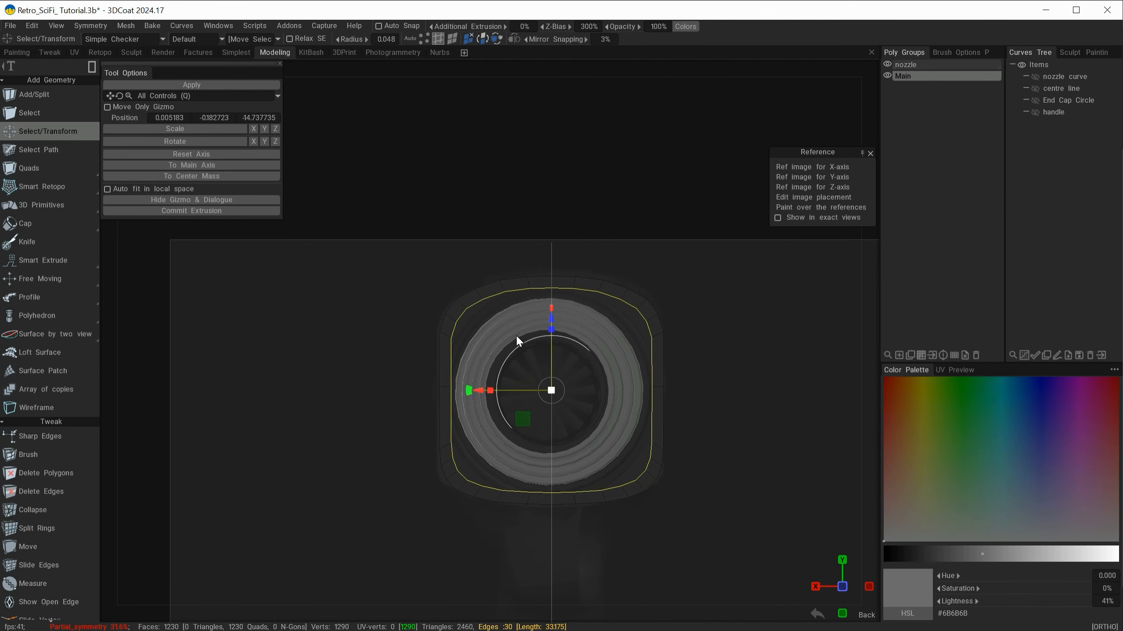
Step: Scale the inner rear loop slightly outward to refine the rim's thickness, and clear the edge selection
left_click_drag(345, 441, 388, 446)
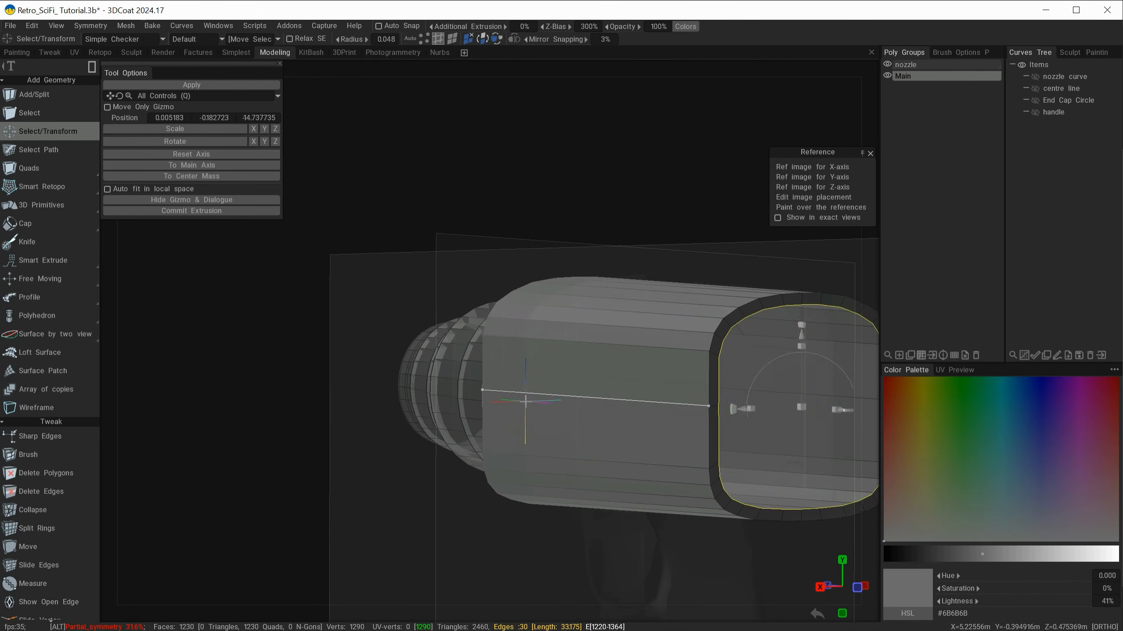
mouse_move(526, 400)
left_mouse_down("alt")
mouse_move(556, 404)
mouse_move(506, 400)
mouse_move(684, 395)
mouse_move(466, 393)
mouse_move(490, 397)
left_mouse_up("alt")
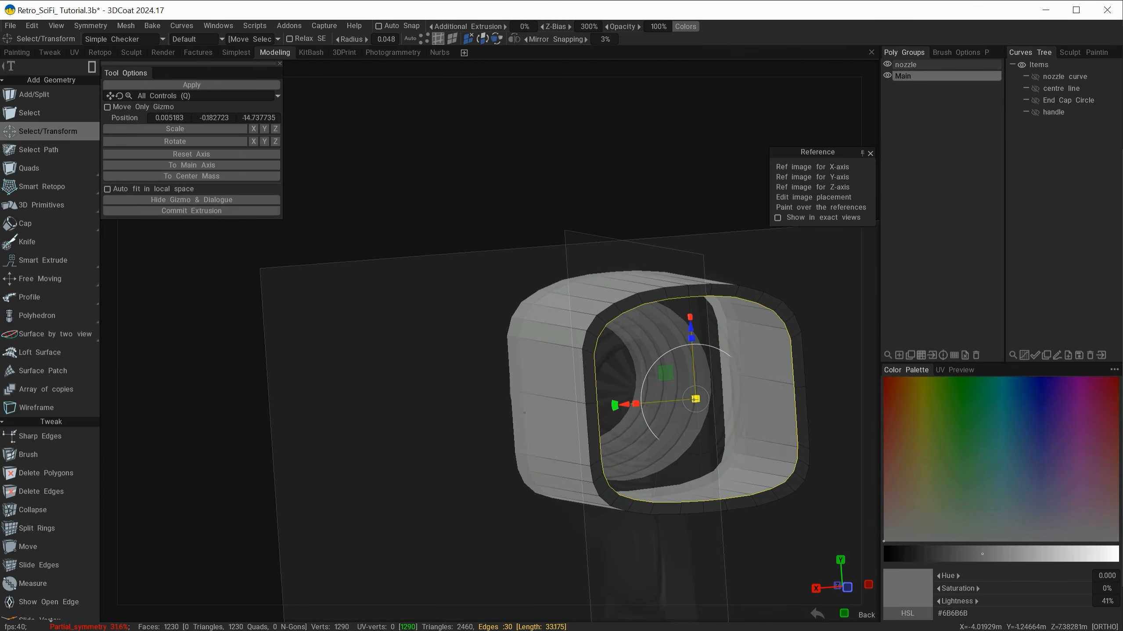
left_click_drag(695, 399, 696, 399)
left_click_drag(466, 450, 382, 371, "alt")
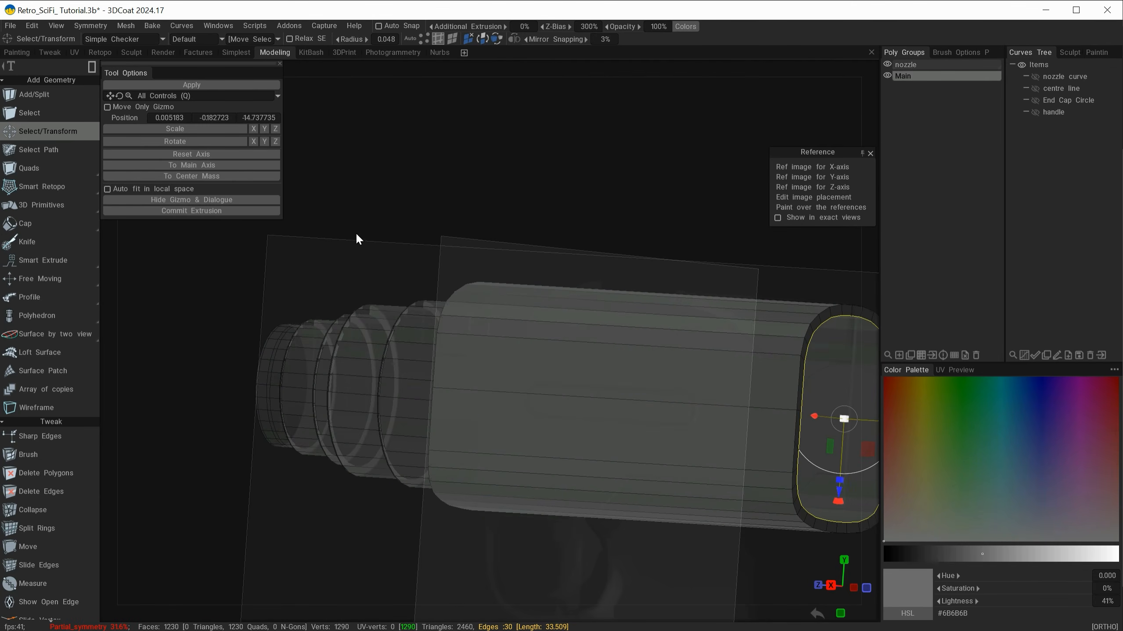
key("Escape")
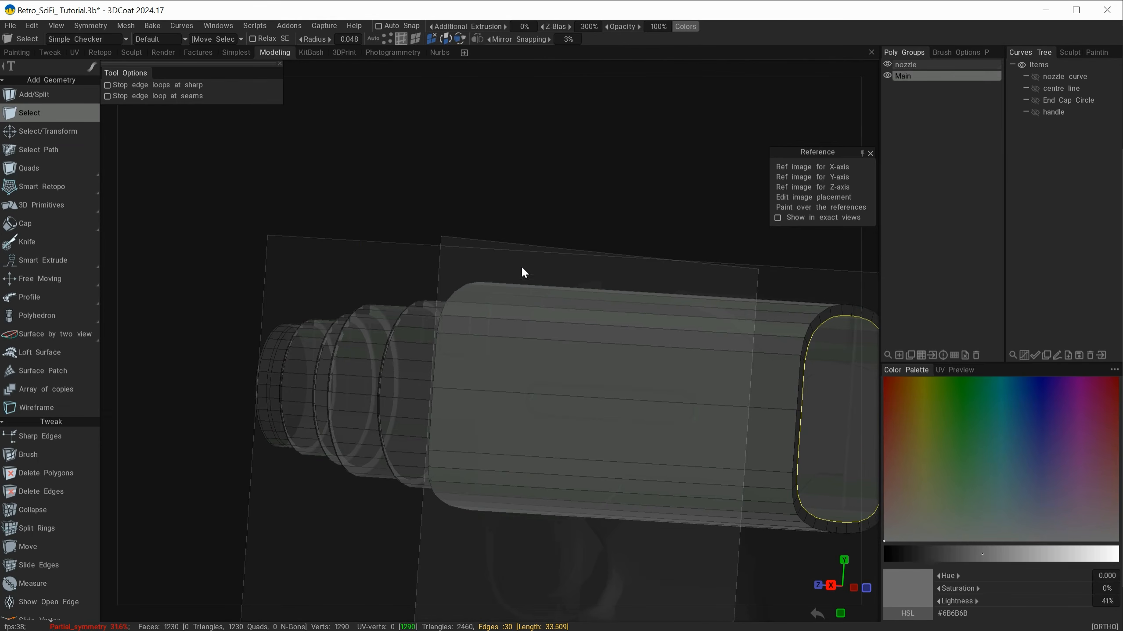
key("ctrl+d")
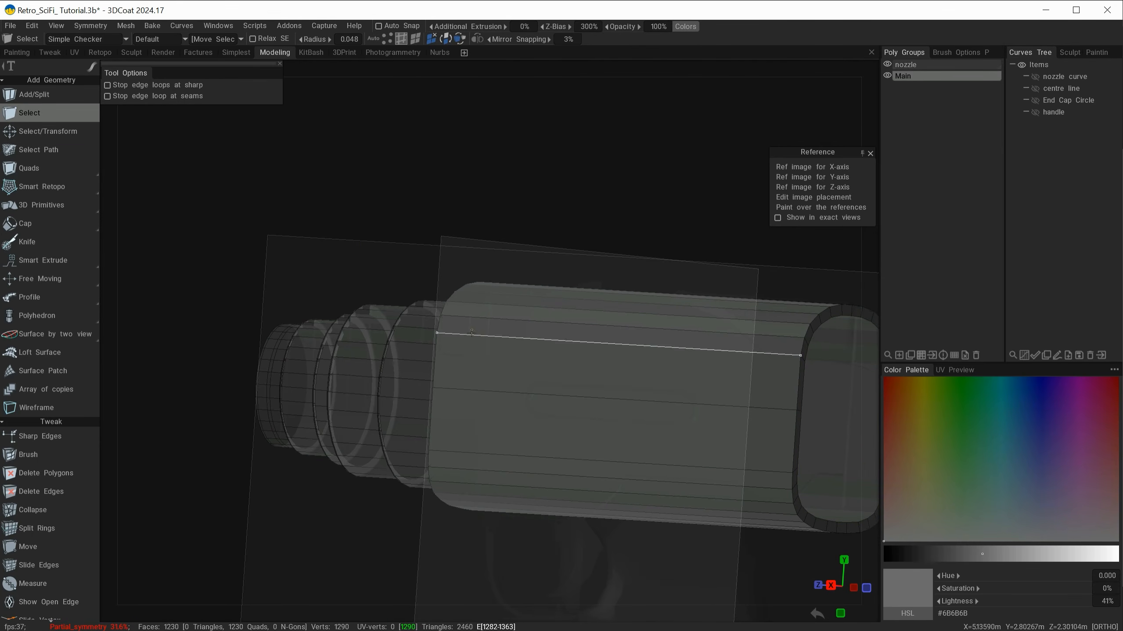
mouse_move(435, 436)
left_mouse_down("alt")
mouse_move(448, 450)
mouse_move(460, 444)
mouse_move(434, 434)
left_mouse_up("alt")
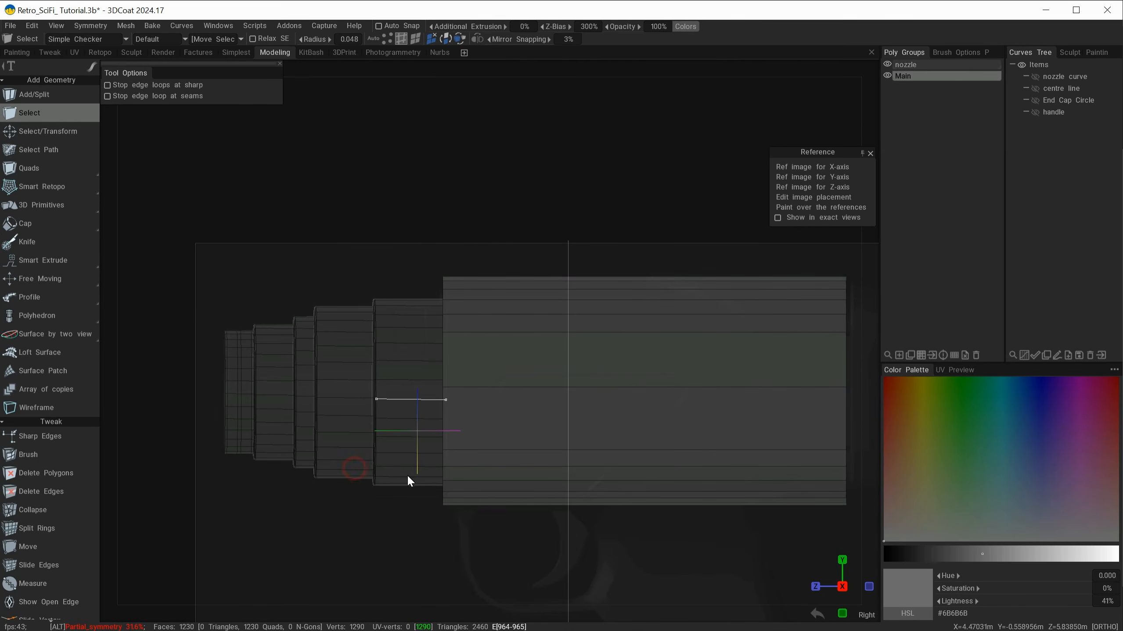
left_click_drag(376, 509, 391, 456, "alt")
right_click_drag(623, 496, 580, 481, "alt")
middle_click_drag(587, 451, 508, 420, "alt")
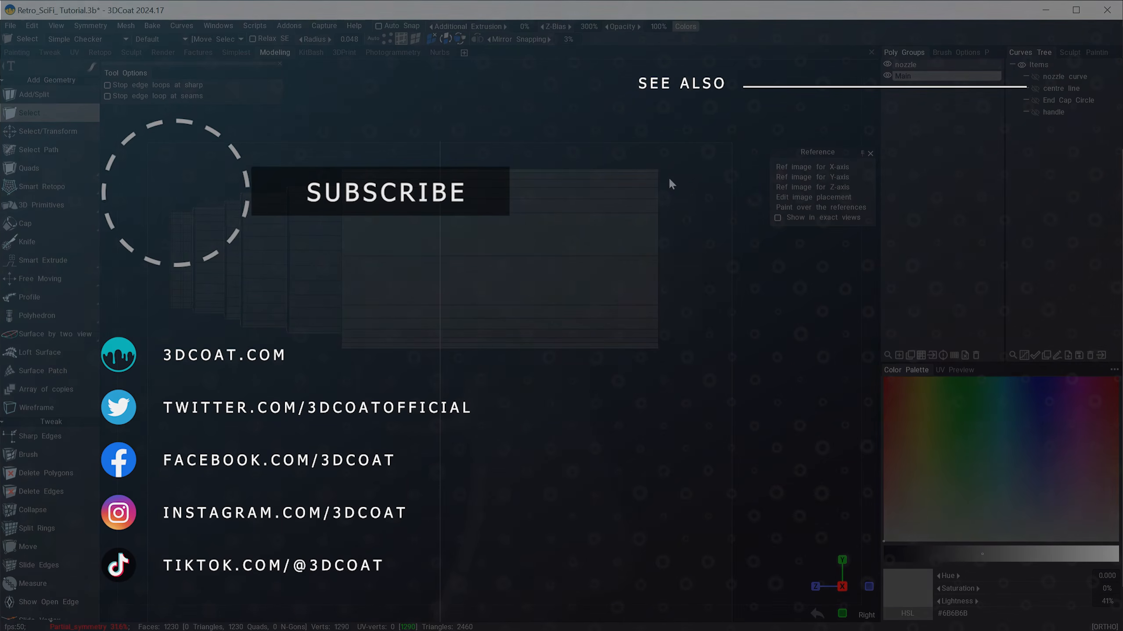